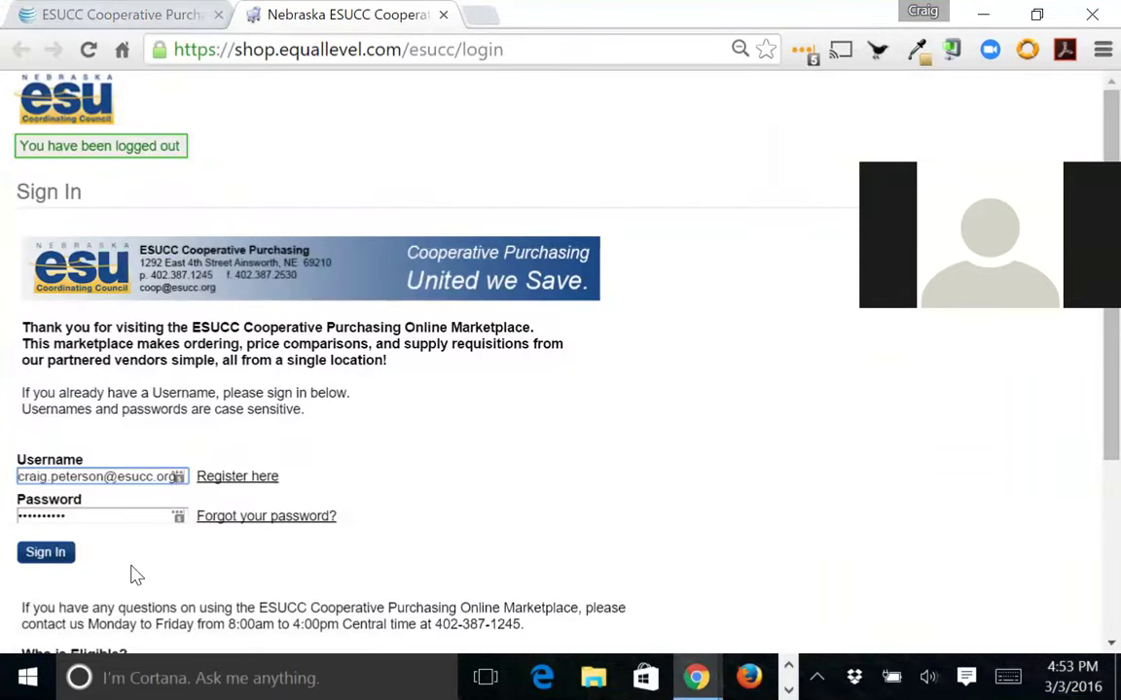
Sign in to the cooperative purchasing marketplace and punch out to the 2016 Paper Catalog among the featured suppliers.
{"action": "left_click", "coordinate": [48, 556]}
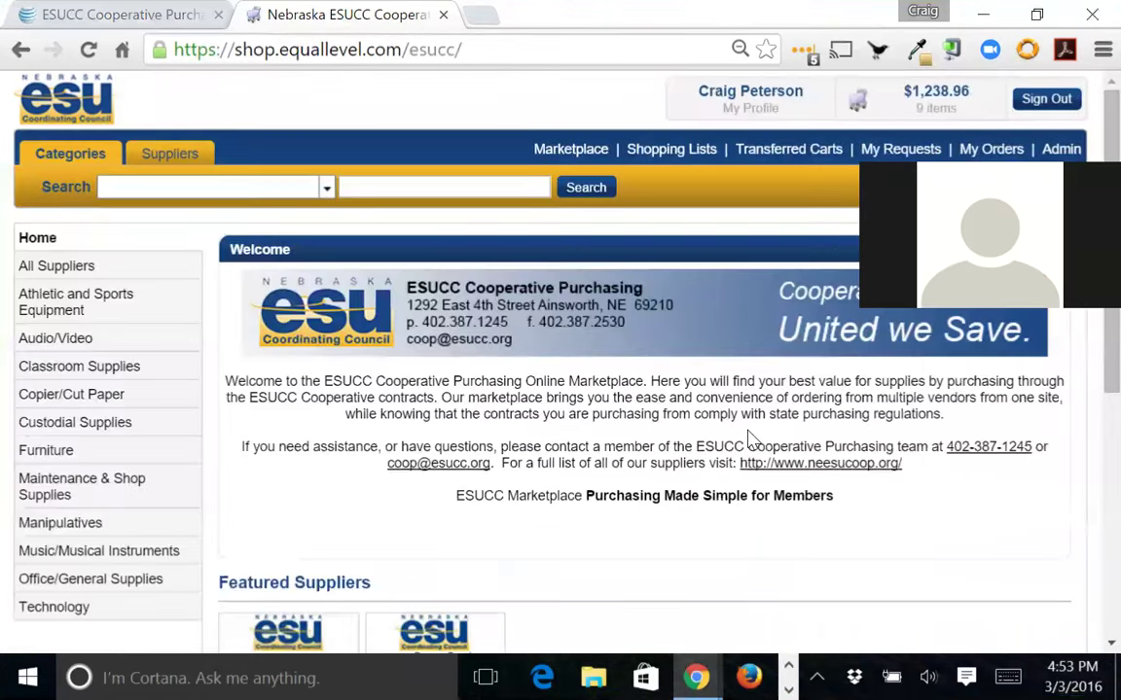
{"action": "scroll", "coordinate": [667, 463], "scroll_direction": "down", "scroll_amount": 2}
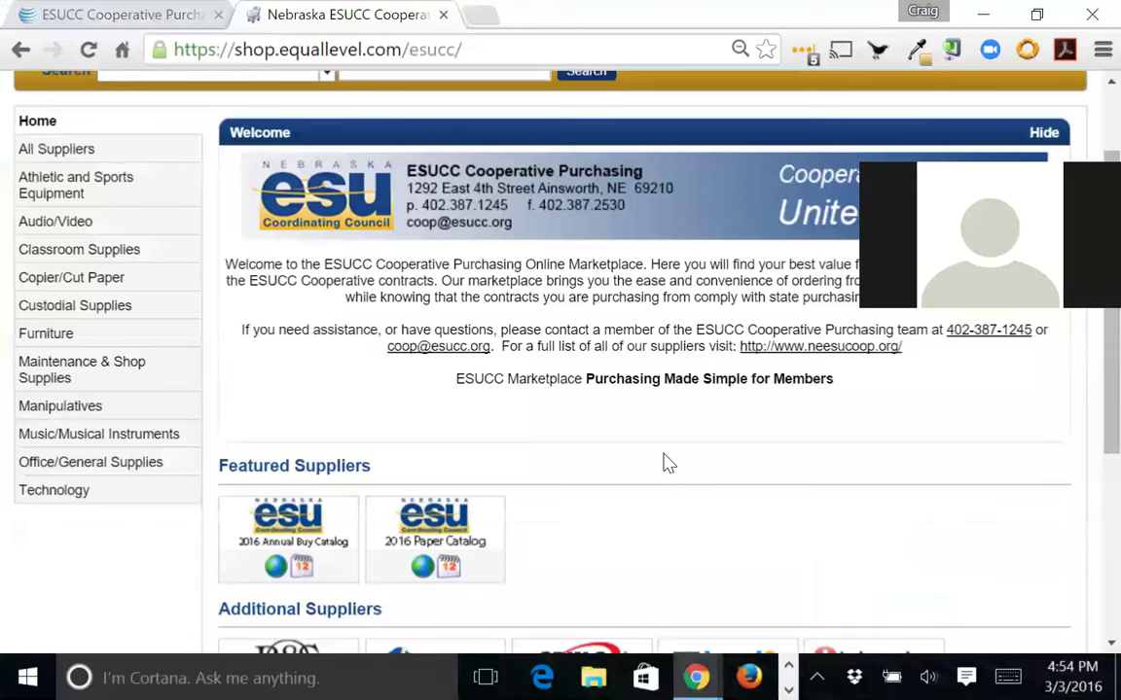
{"action": "scroll", "coordinate": [668, 464], "scroll_direction": "up", "scroll_amount": 2}
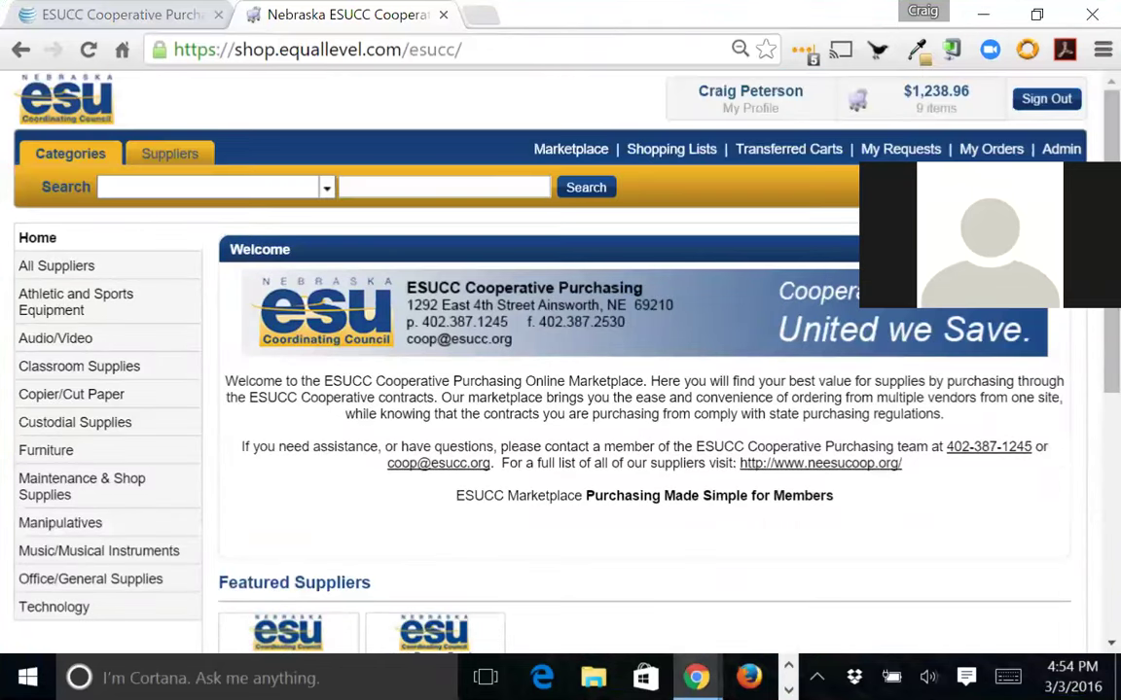
{"action": "scroll", "coordinate": [667, 463], "scroll_direction": "down", "scroll_amount": 2}
{"action": "scroll", "coordinate": [668, 463], "scroll_direction": "down", "scroll_amount": 2}
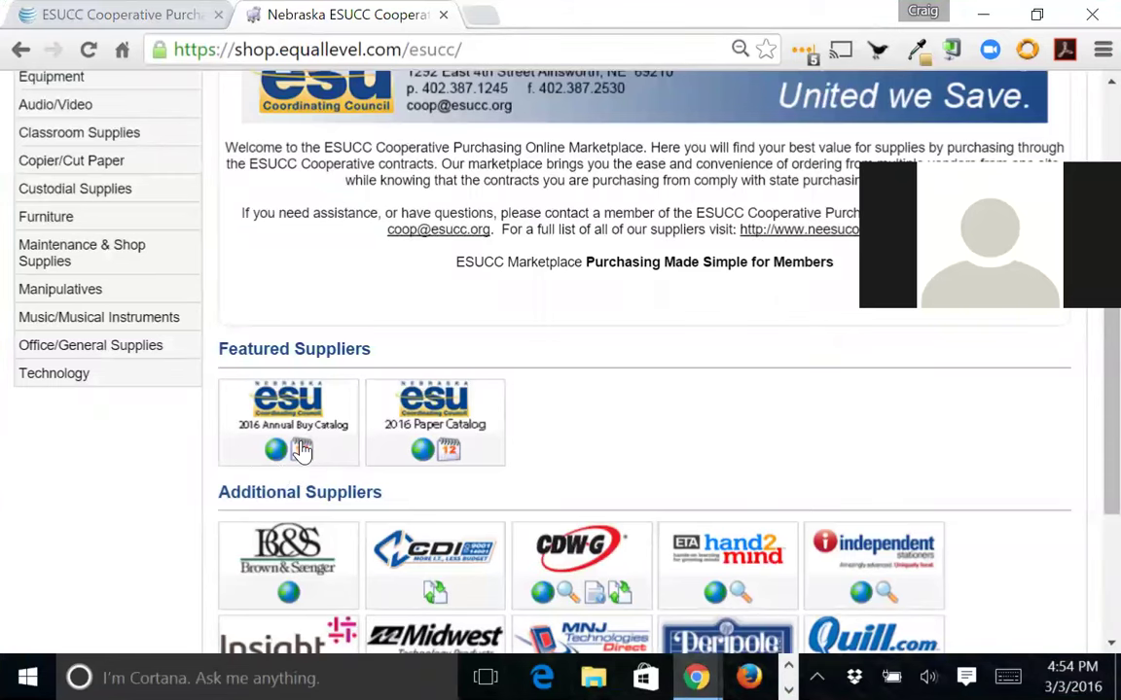
{"action": "mouse_move", "coordinate": [449, 450]}
{"action": "scroll", "coordinate": [450, 461], "scroll_direction": "down", "scroll_amount": 4}
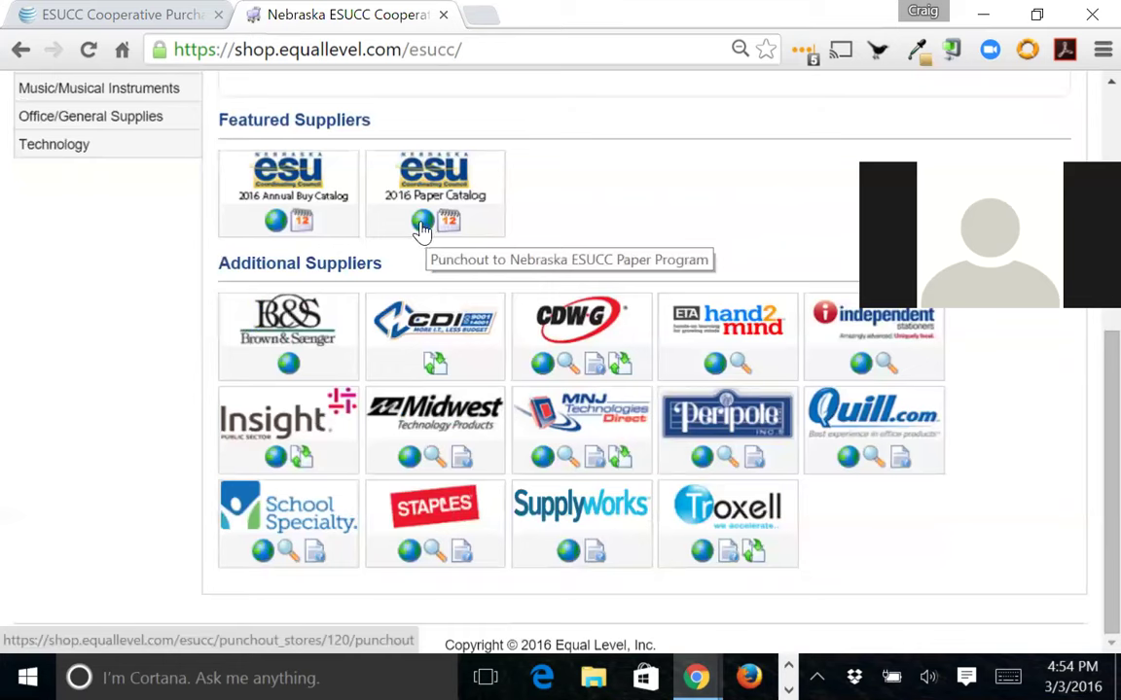
{"action": "left_click", "coordinate": [420, 230]}
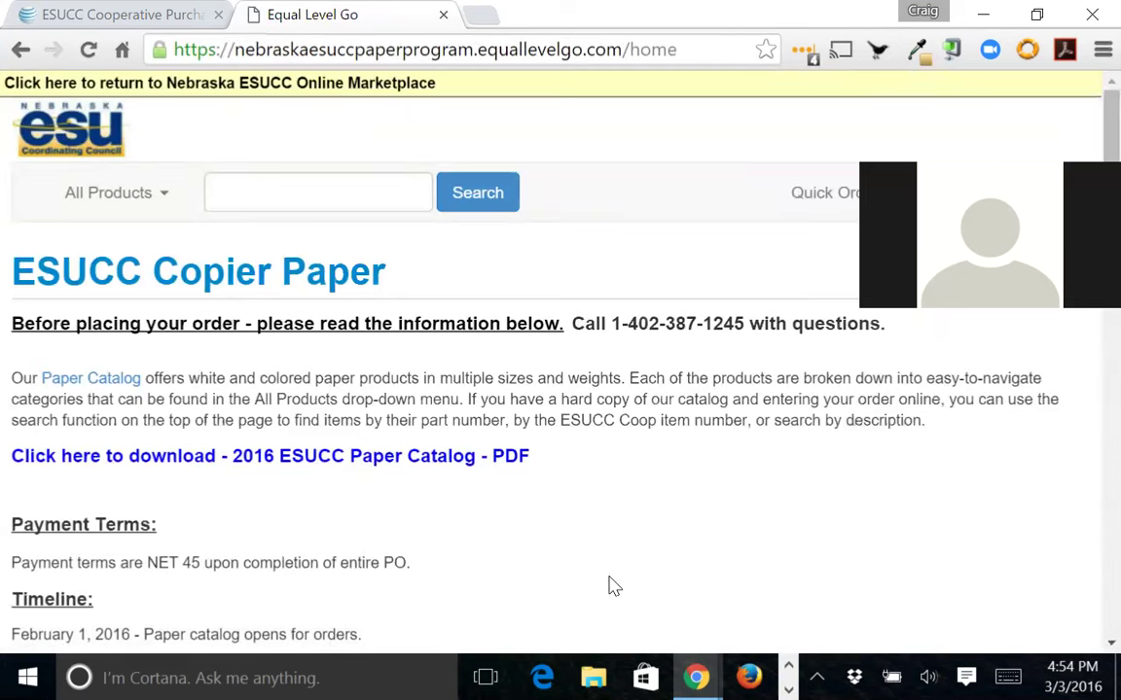
Examine the copier paper program's payment terms, timeline dates, order and delivery specifications, available products and vendor information.
{"action": "scroll", "coordinate": [599, 546], "scroll_direction": "down", "scroll_amount": 1}
{"action": "scroll", "coordinate": [599, 546], "scroll_direction": "down", "scroll_amount": 2}
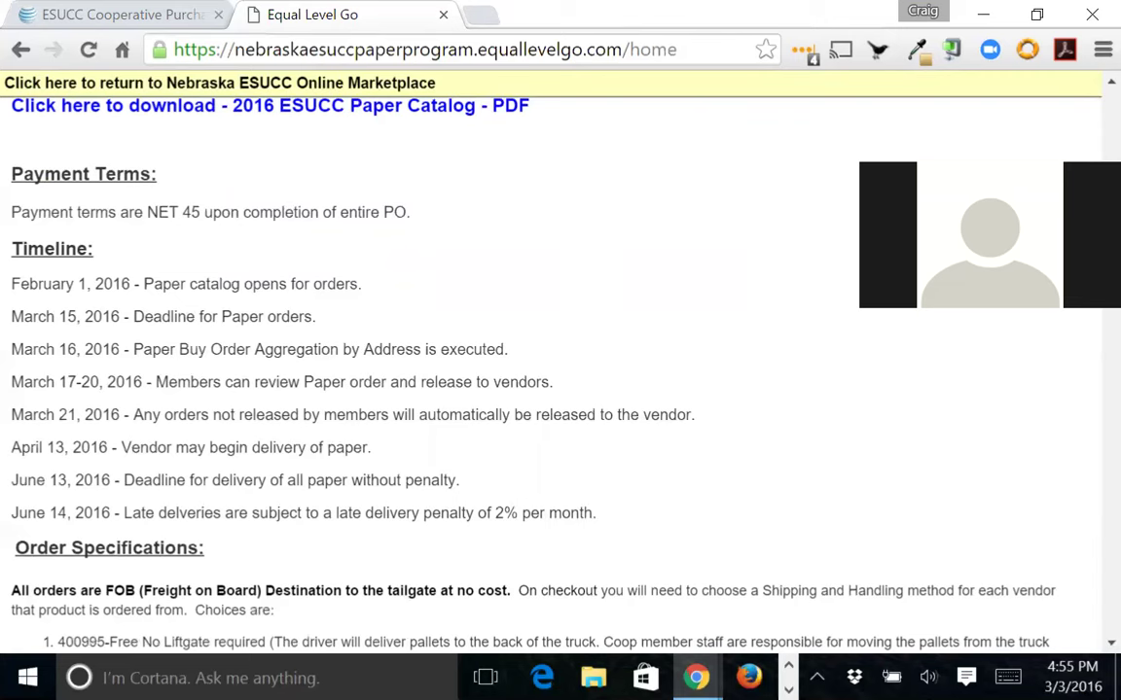
{"action": "left_click_drag", "start_coordinate": [22, 349], "coordinate": [121, 350]}
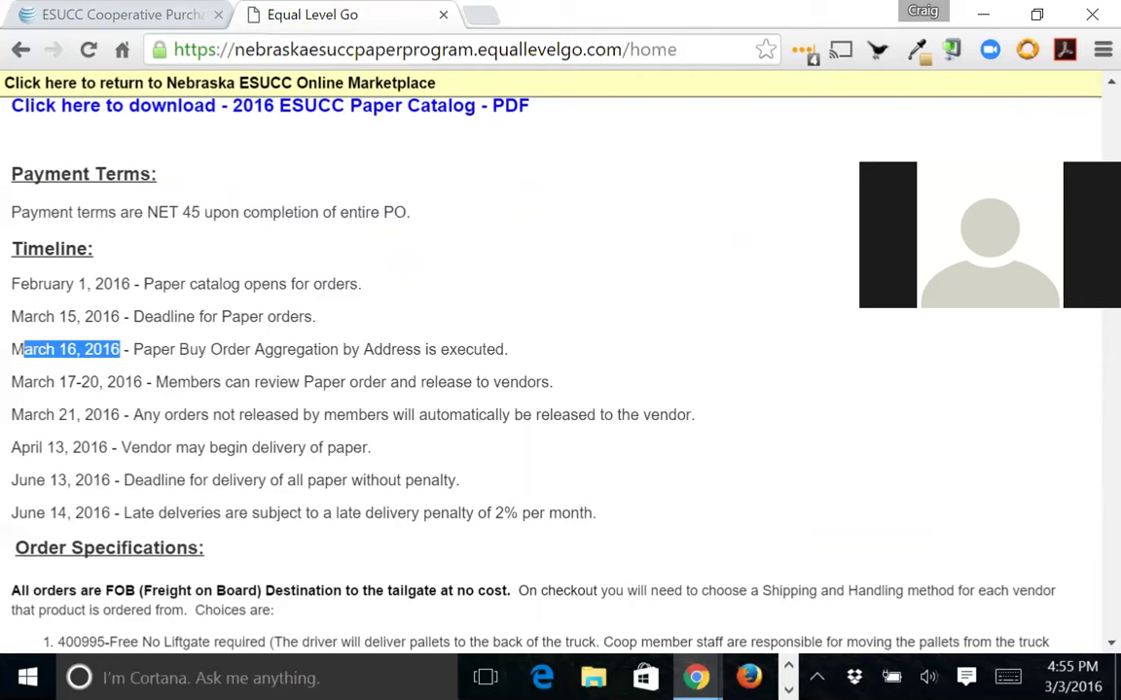
{"action": "left_click", "coordinate": [109, 316]}
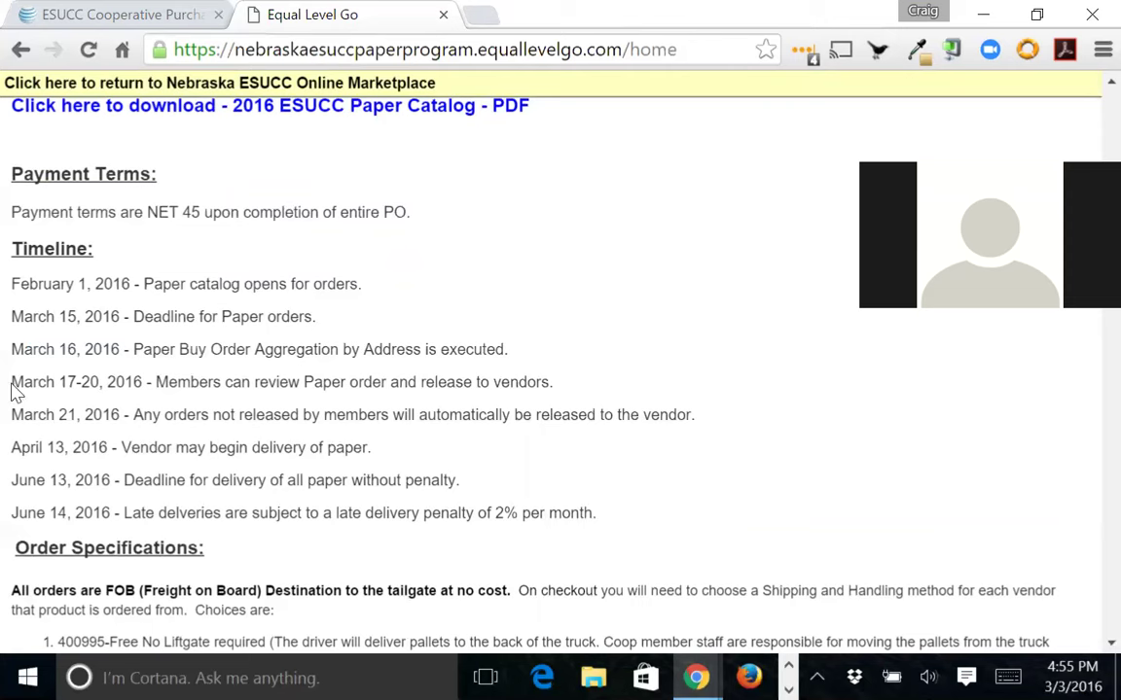
{"action": "left_click_drag", "start_coordinate": [11, 383], "coordinate": [80, 383]}
{"action": "left_click", "coordinate": [79, 383]}
{"action": "left_click_drag", "start_coordinate": [12, 414], "coordinate": [93, 414]}
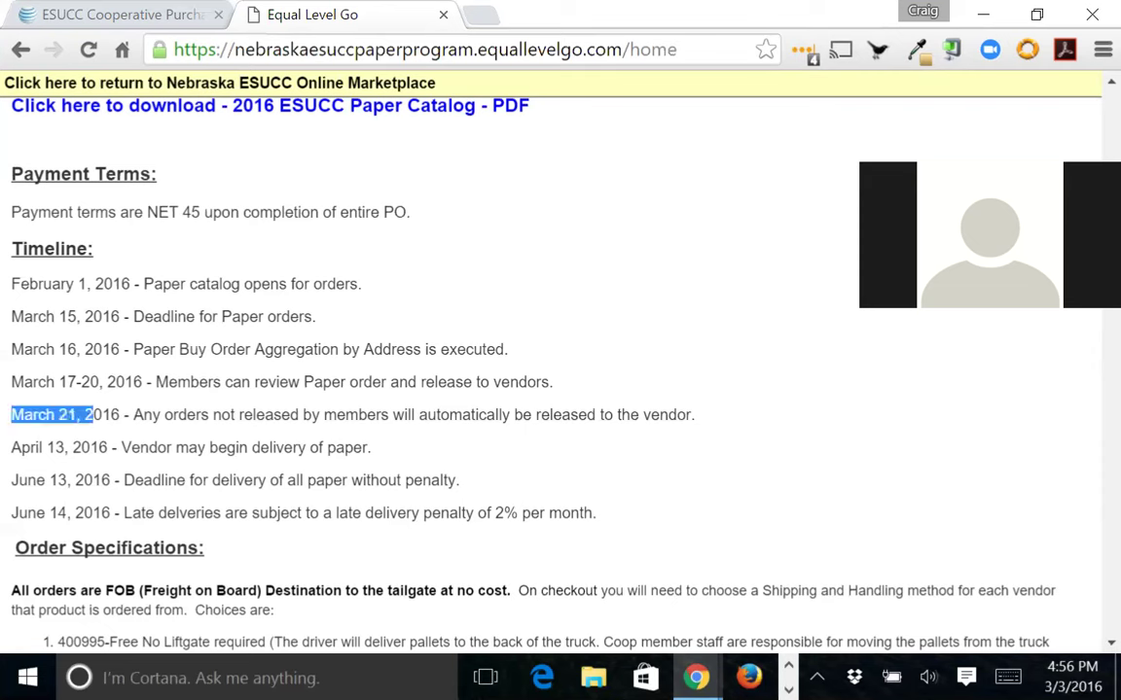
{"action": "scroll", "coordinate": [560, 389], "scroll_direction": "down", "scroll_amount": 4}
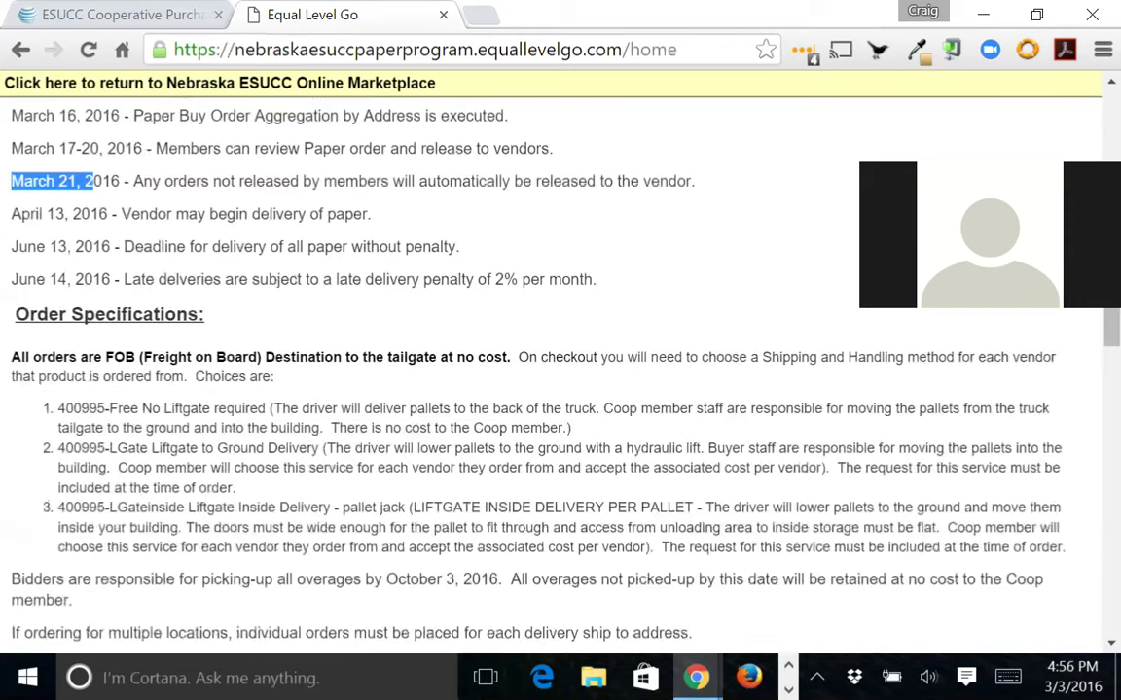
{"action": "scroll", "coordinate": [137, 340], "scroll_direction": "down", "scroll_amount": 6}
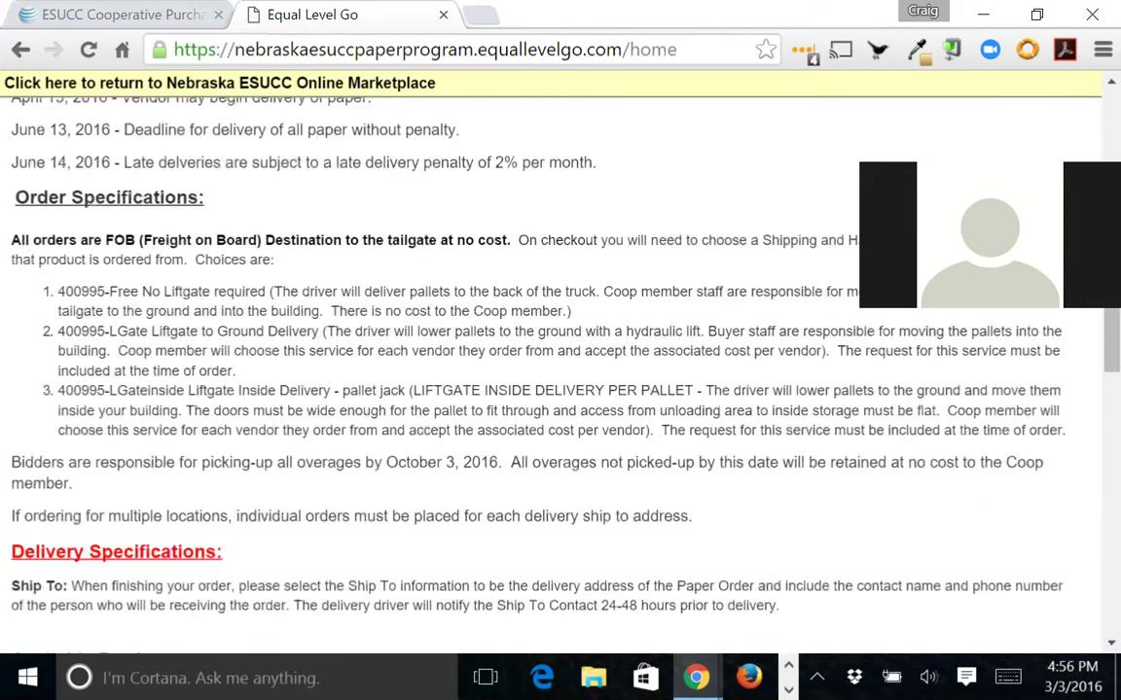
{"action": "scroll", "coordinate": [136, 340], "scroll_direction": "down", "scroll_amount": 4}
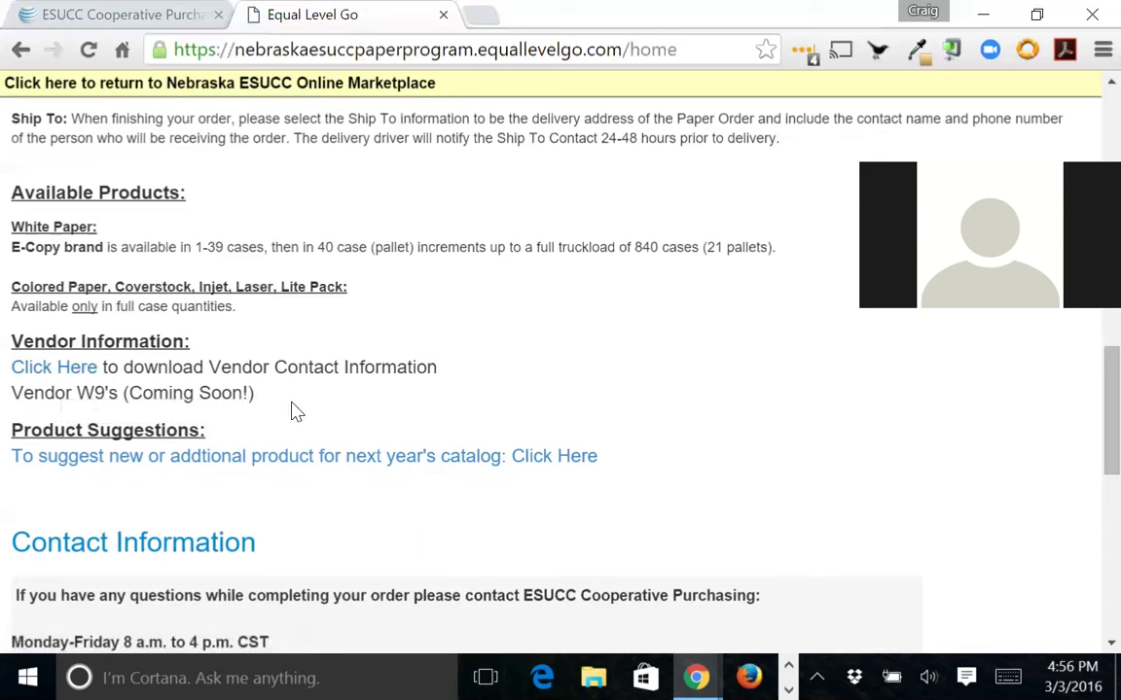
List all paper catalog products with an empty search and open the 400120 Pre-Punched Premium Copier Paper 8 1/2" X 11" page.
{"action": "scroll", "coordinate": [296, 412], "scroll_direction": "up", "scroll_amount": 15}
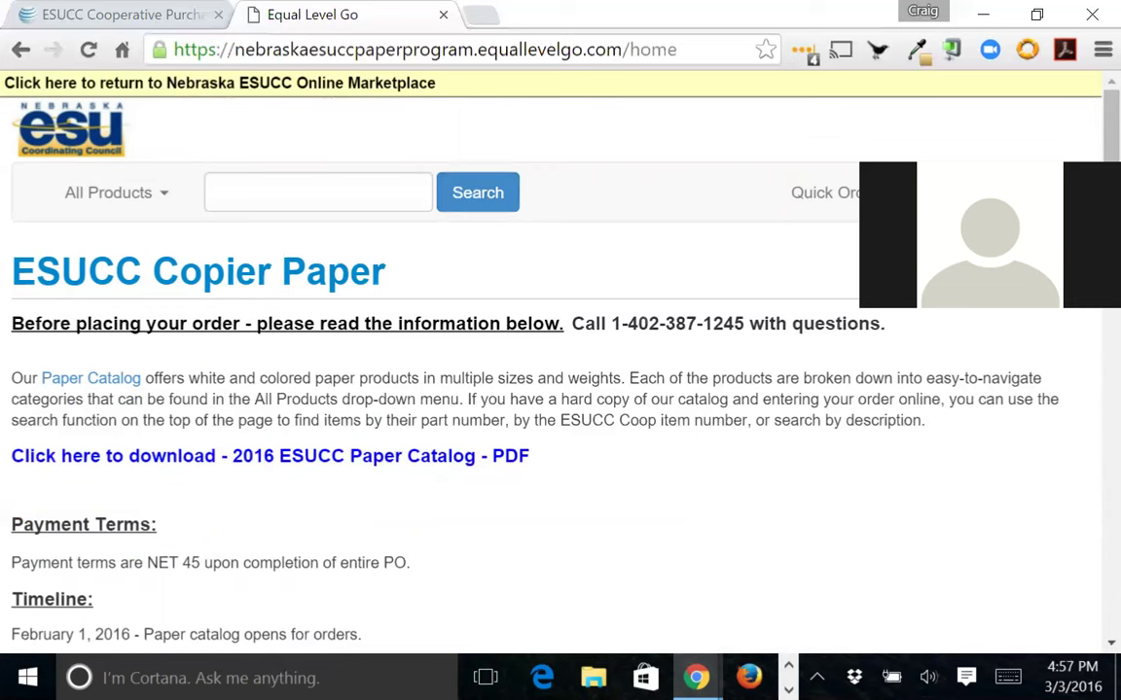
{"action": "left_click", "coordinate": [489, 204]}
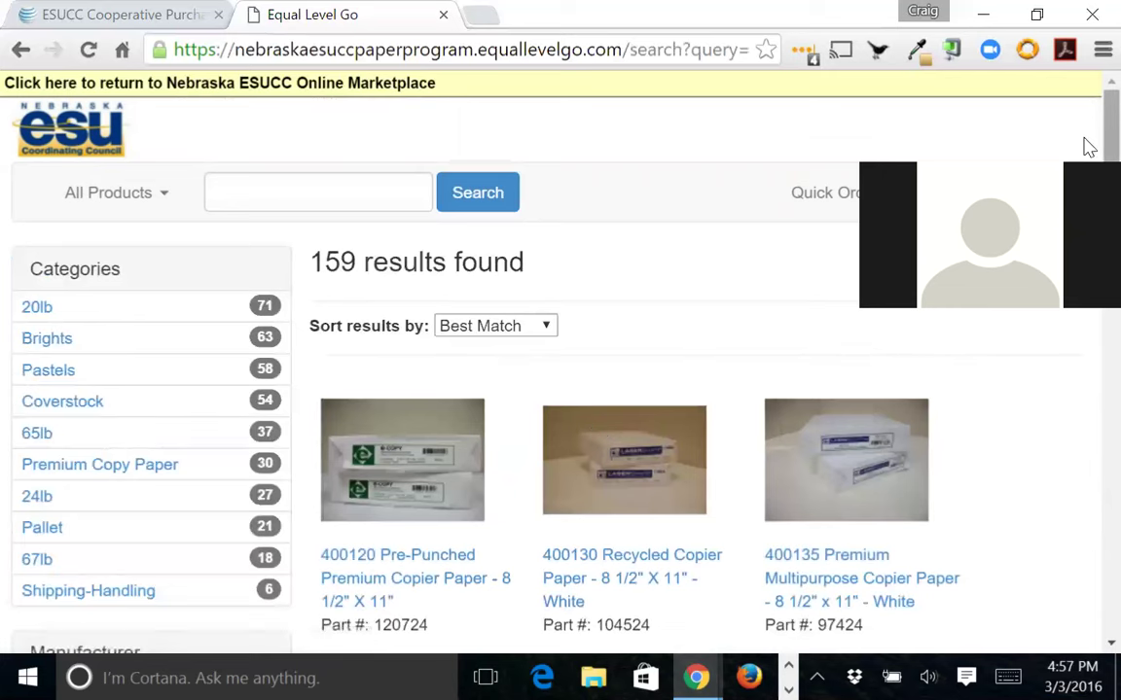
{"action": "scroll", "coordinate": [1087, 148], "scroll_direction": "down", "scroll_amount": 2}
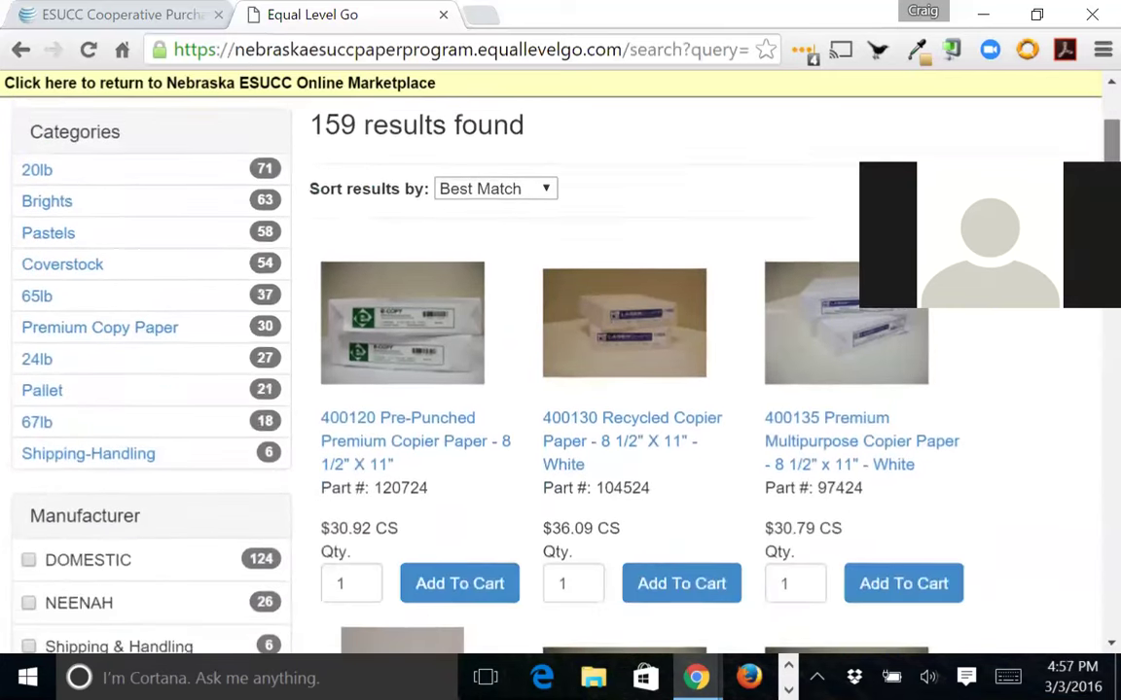
{"action": "scroll", "coordinate": [545, 370], "scroll_direction": "down", "scroll_amount": 1}
{"action": "scroll", "coordinate": [560, 369], "scroll_direction": "down", "scroll_amount": 1}
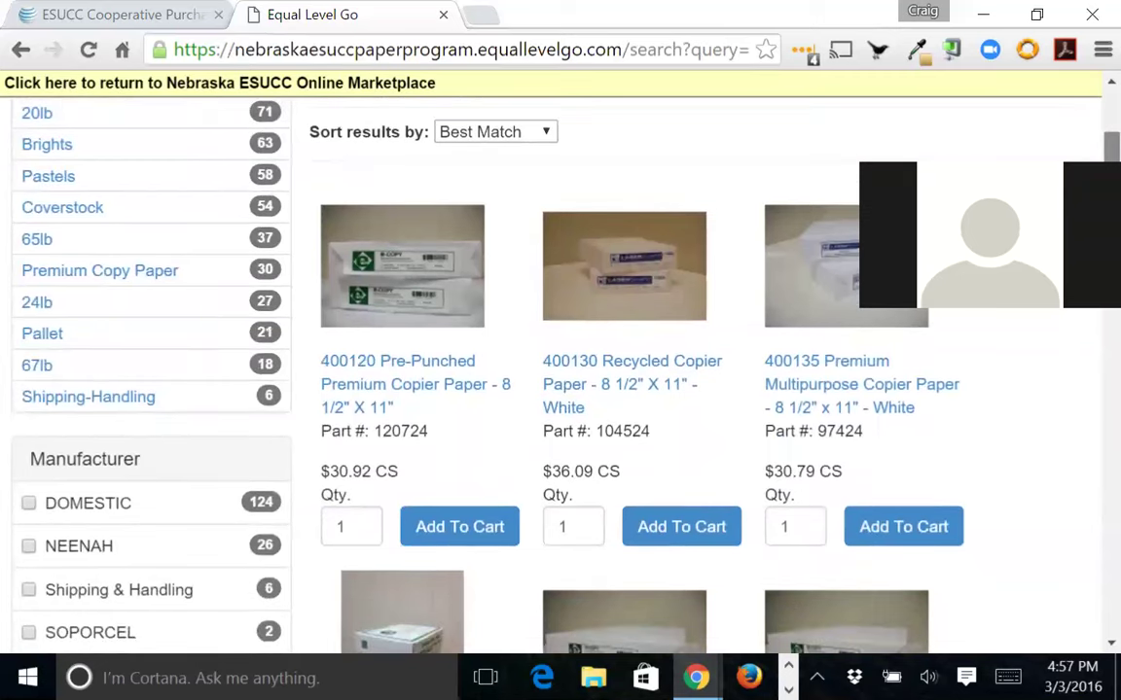
{"action": "scroll", "coordinate": [560, 370], "scroll_direction": "down", "scroll_amount": 3}
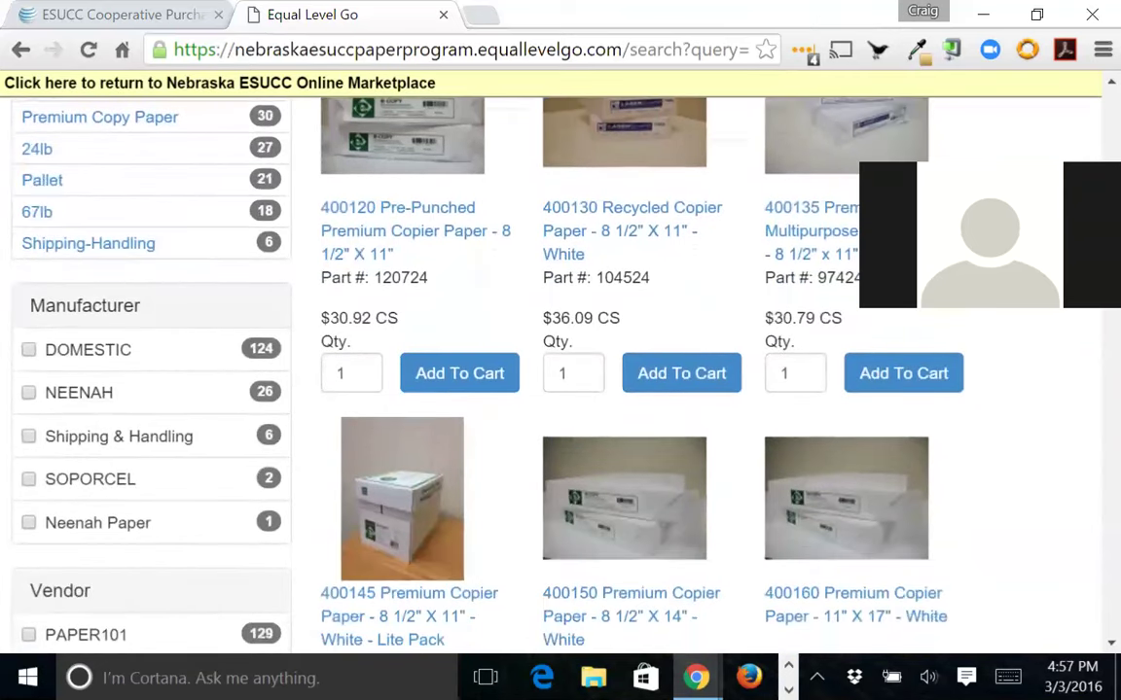
{"action": "scroll", "coordinate": [560, 370], "scroll_direction": "up", "scroll_amount": 1}
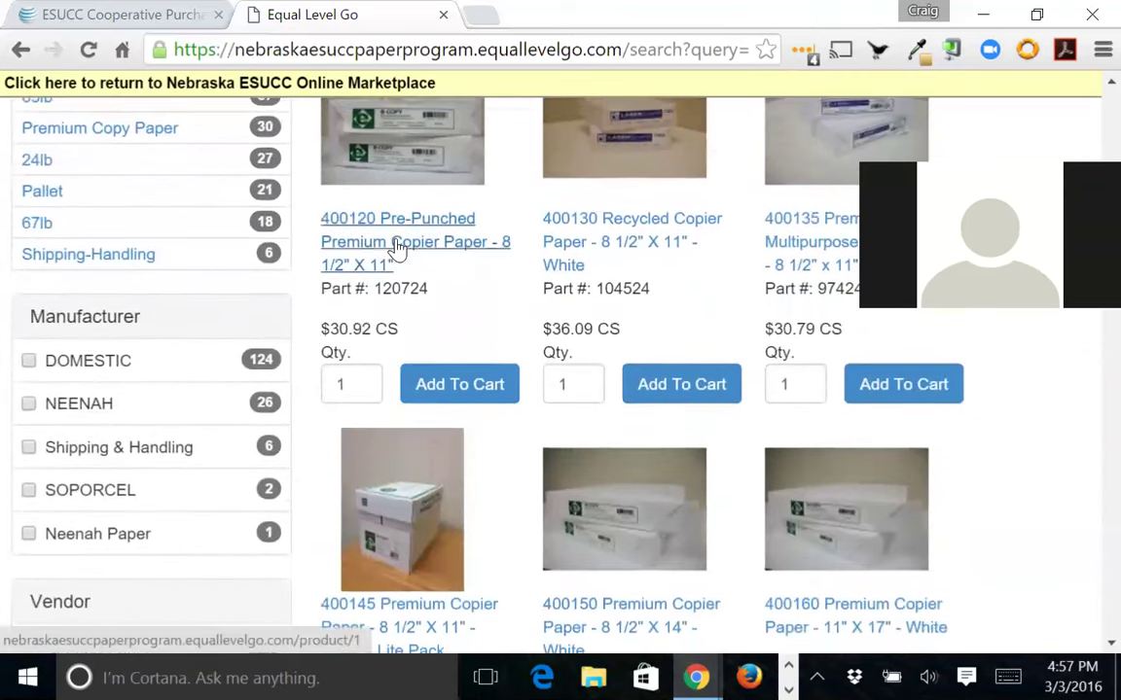
{"action": "scroll", "coordinate": [376, 238], "scroll_direction": "up", "scroll_amount": 2}
{"action": "left_click", "coordinate": [422, 373]}
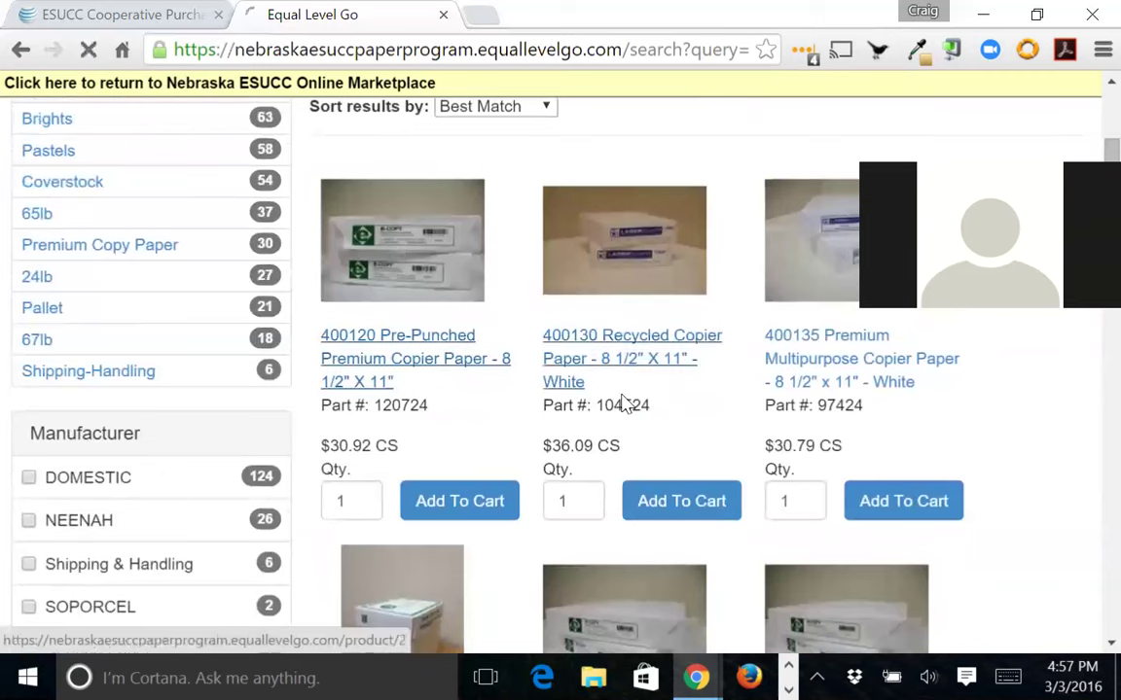
Add 2 cases of the pre-punched copier paper to the cart and review the cart's delivery option requirements.
{"action": "scroll", "coordinate": [484, 337], "scroll_direction": "down", "scroll_amount": 2}
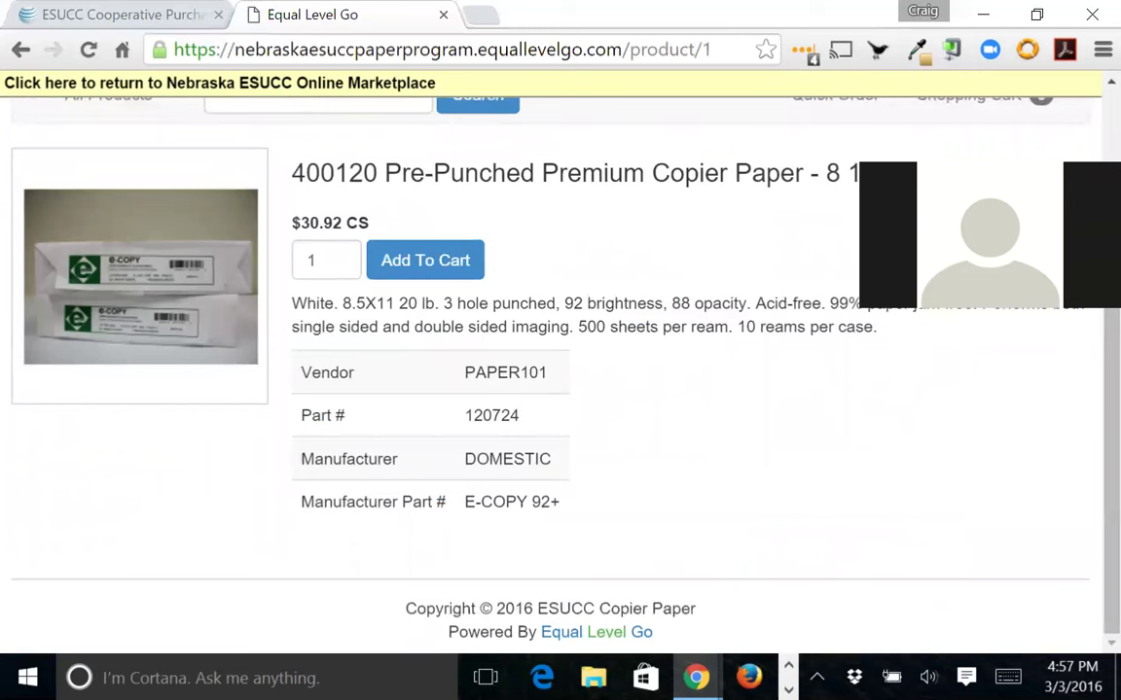
{"action": "left_click_drag", "start_coordinate": [315, 259], "coordinate": [178, 265]}
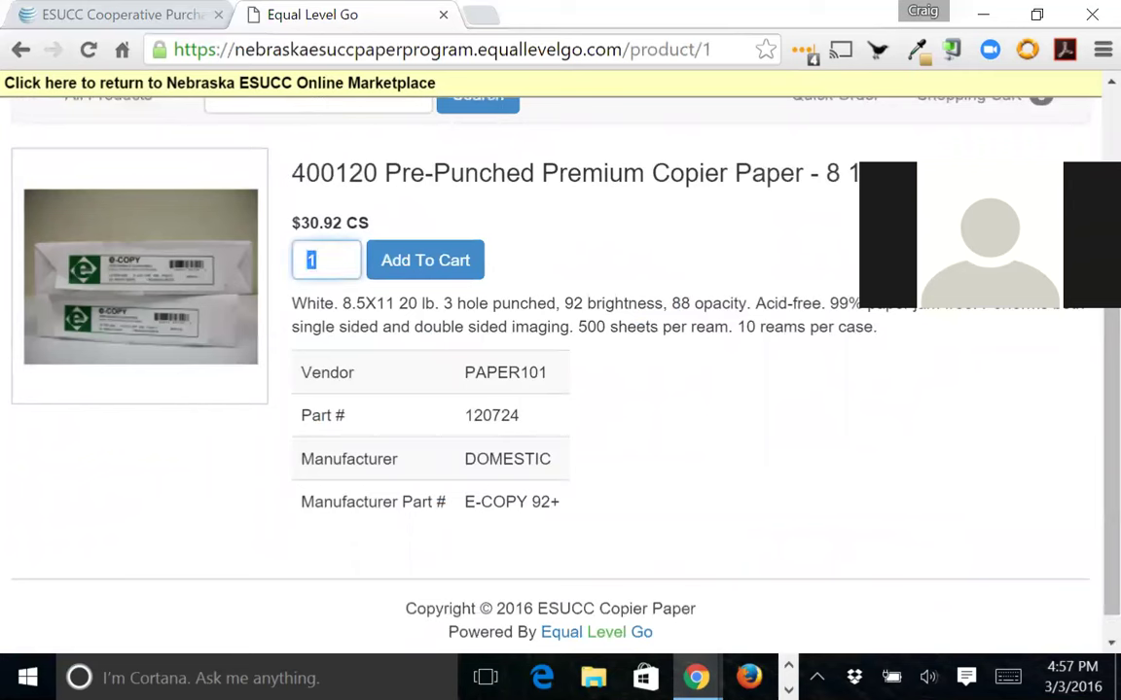
{"action": "type", "text": "2"}
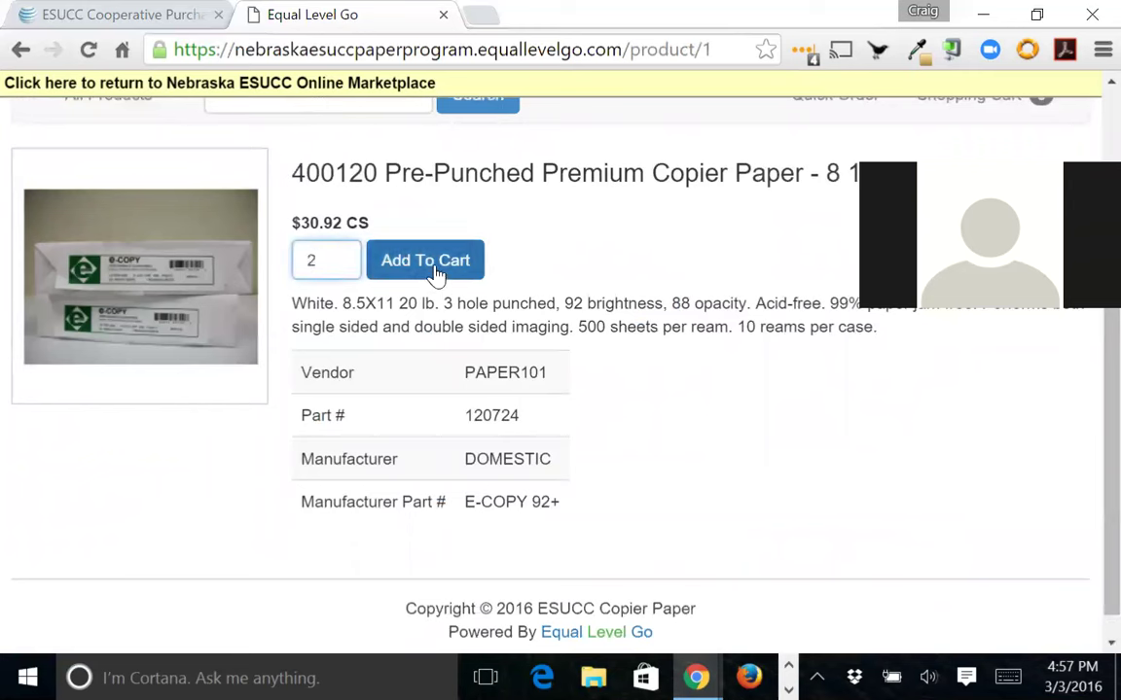
{"action": "left_click", "coordinate": [428, 260]}
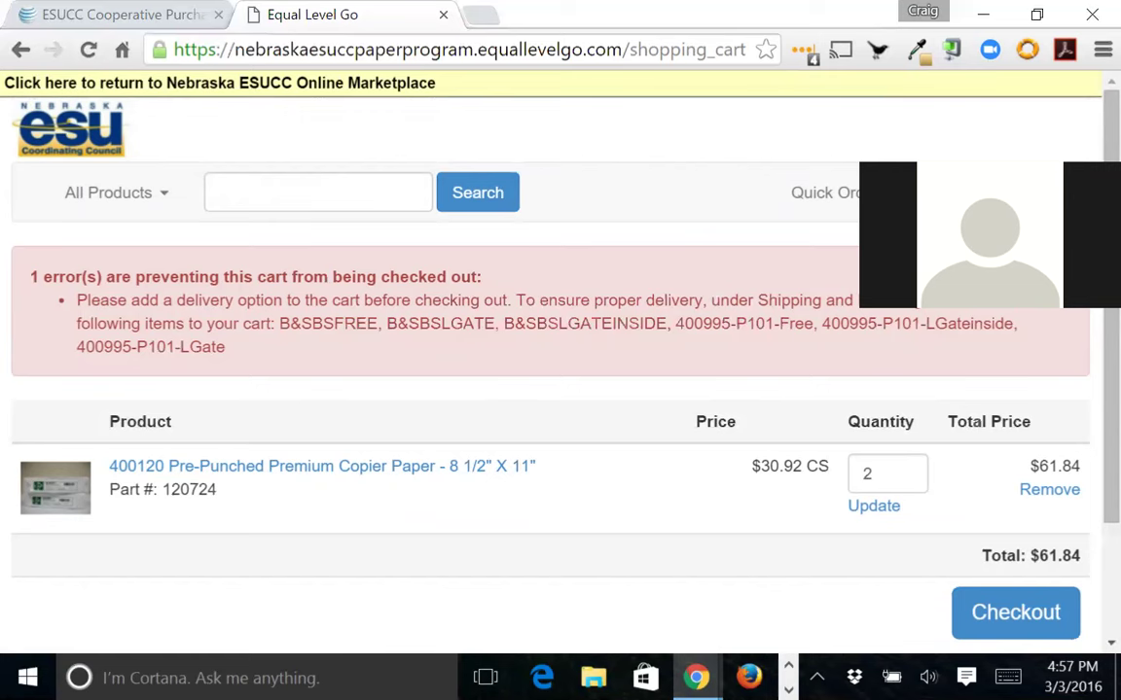
{"action": "left_click_drag", "start_coordinate": [77, 300], "coordinate": [226, 346]}
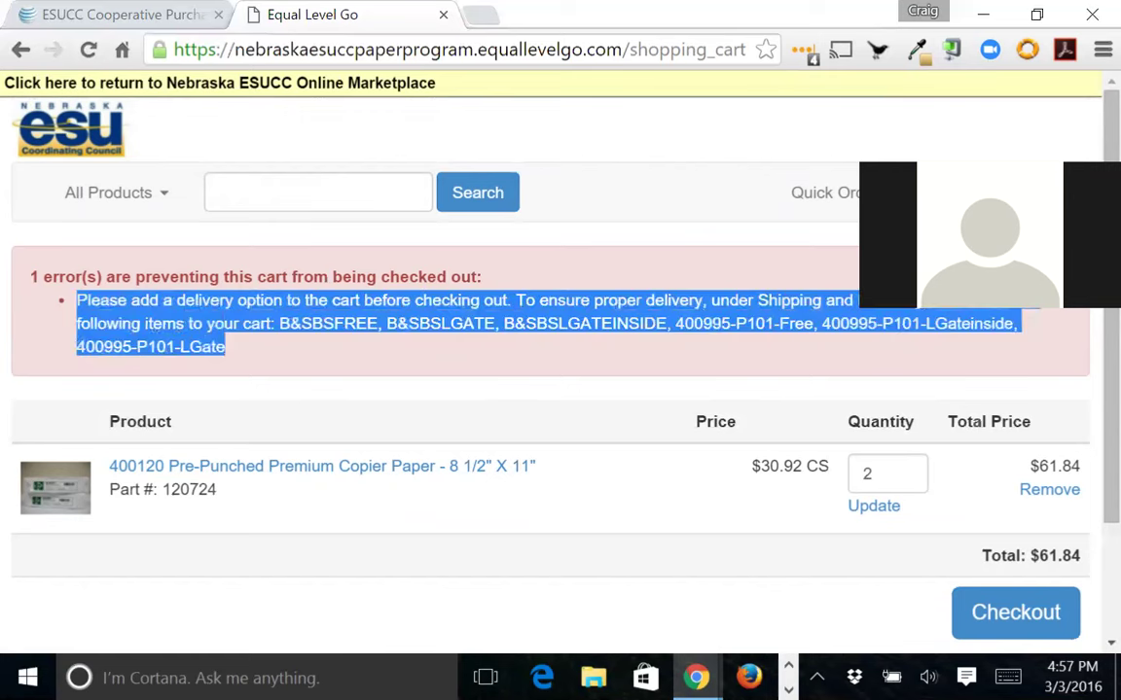
{"action": "left_click", "coordinate": [273, 361]}
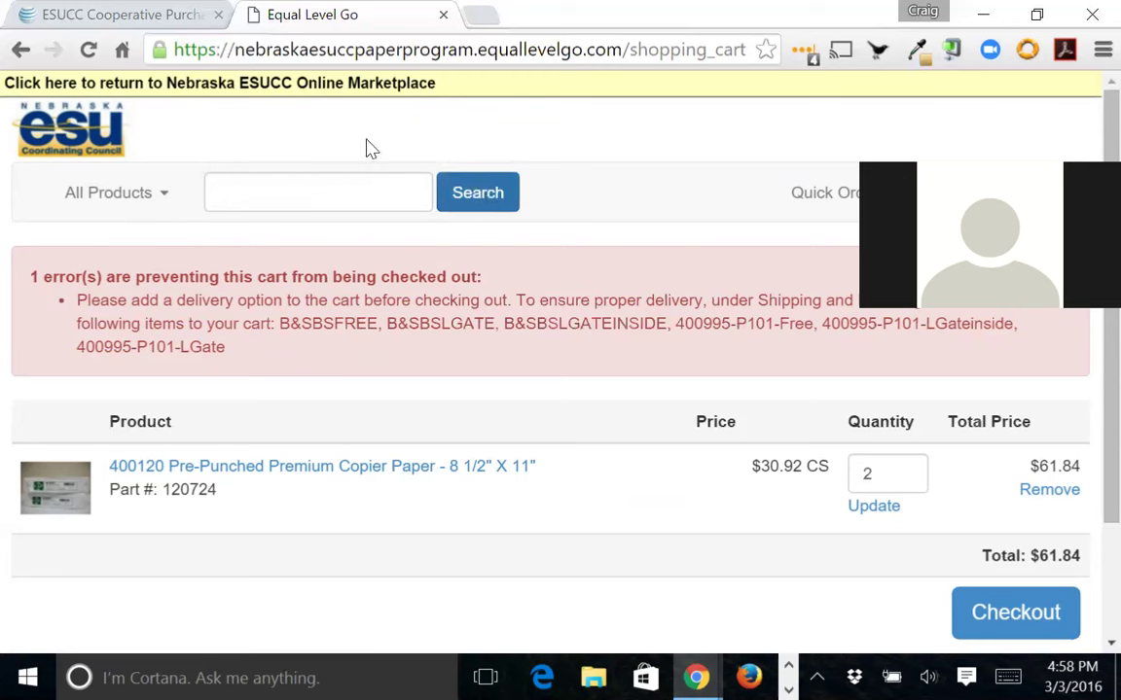
Search the paper catalog for item 400141 and look through the white copier paper listings by pallet quantity.
{"action": "left_click", "coordinate": [312, 193]}
{"action": "left_click", "coordinate": [806, 587]}
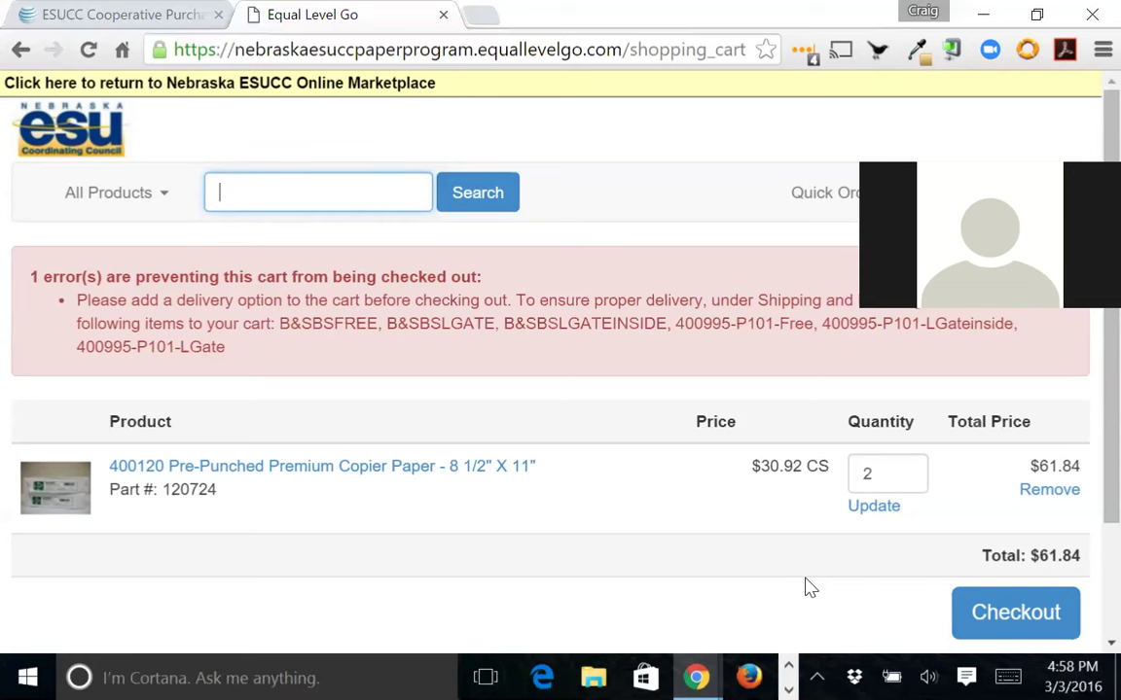
{"action": "type", "text": "400"}
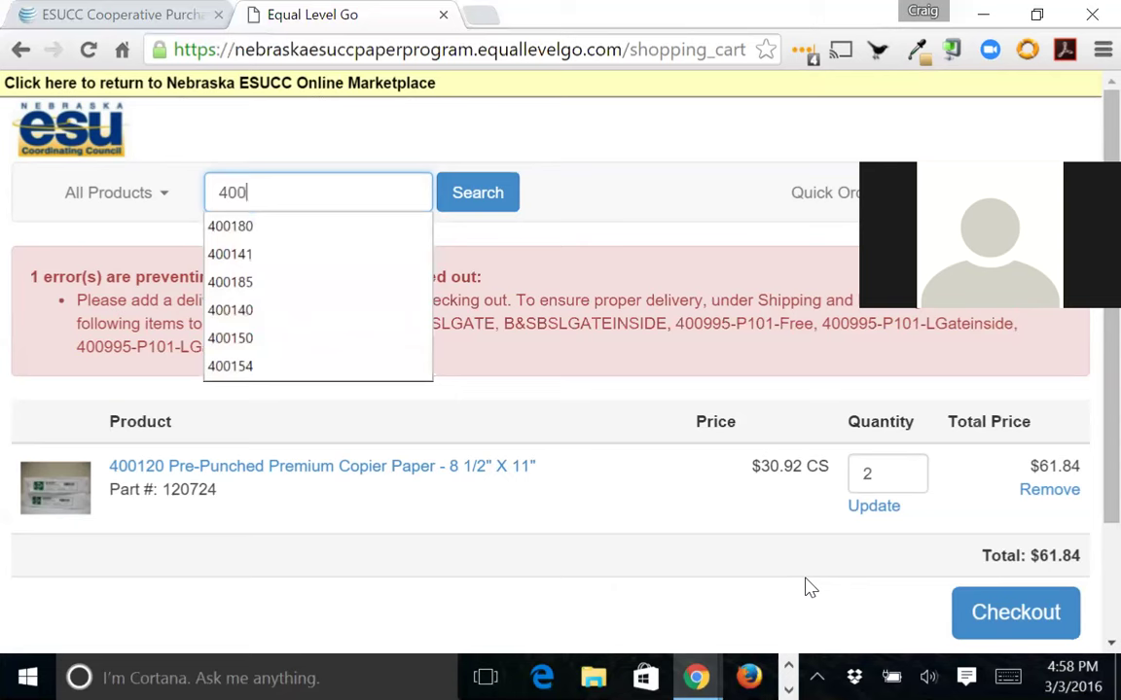
{"action": "type", "text": "141"}
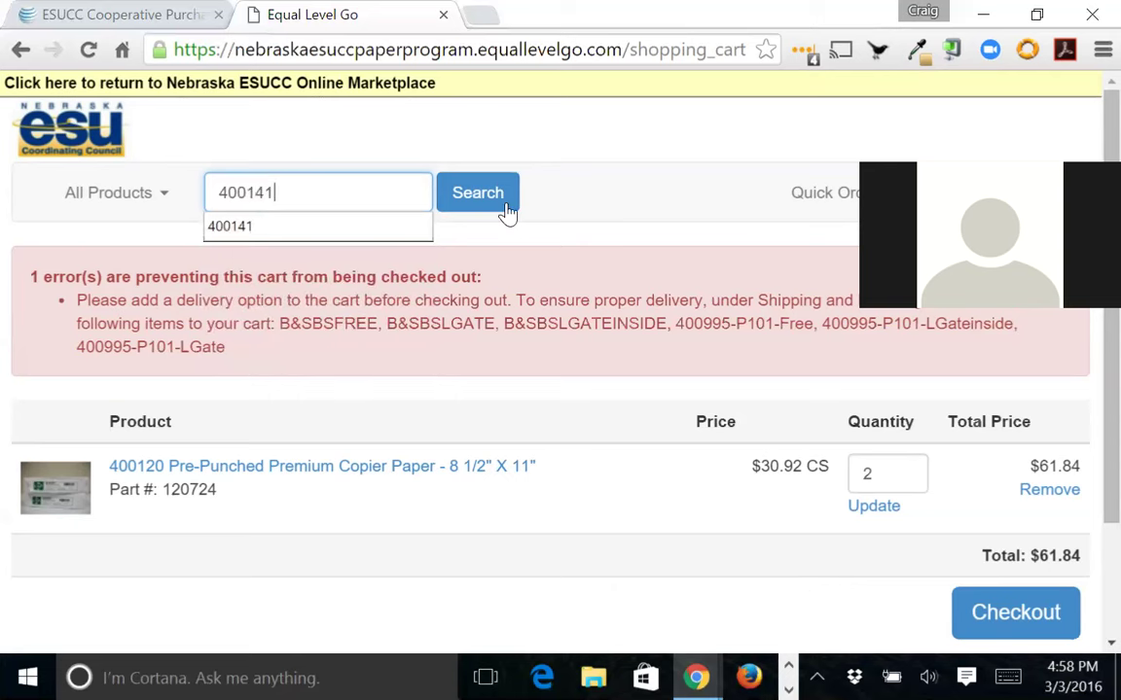
{"action": "left_click", "coordinate": [487, 207]}
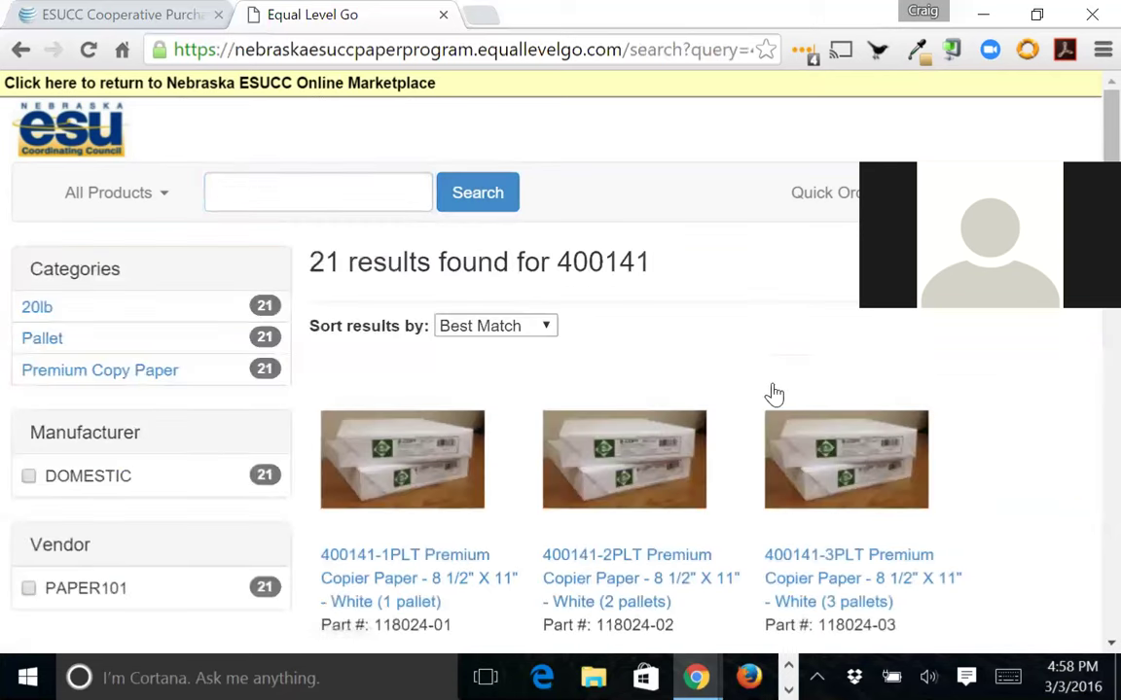
{"action": "scroll", "coordinate": [951, 509], "scroll_direction": "down", "scroll_amount": 2}
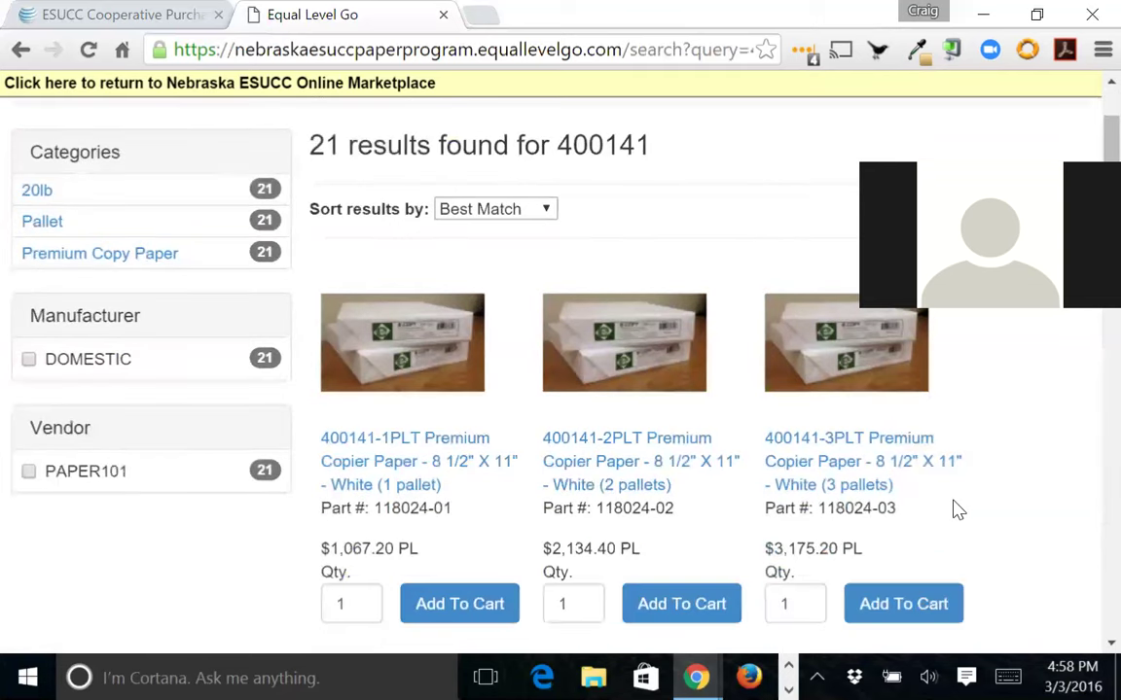
{"action": "scroll", "coordinate": [953, 509], "scroll_direction": "down", "scroll_amount": 2}
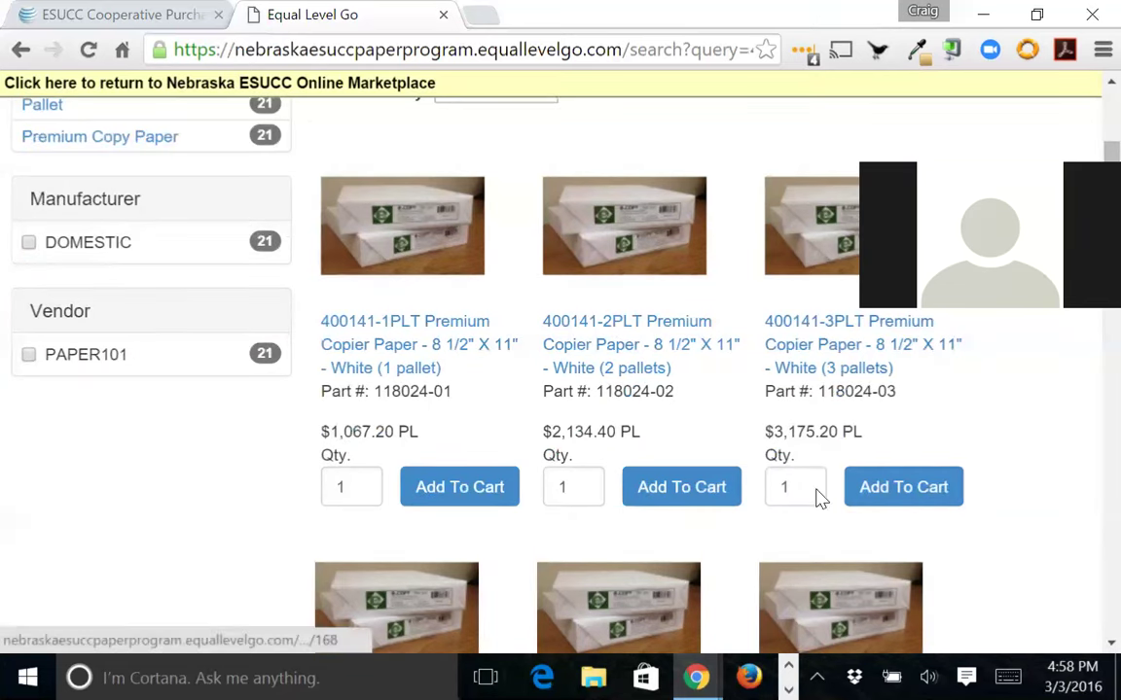
{"action": "scroll", "coordinate": [818, 499], "scroll_direction": "down", "scroll_amount": 3}
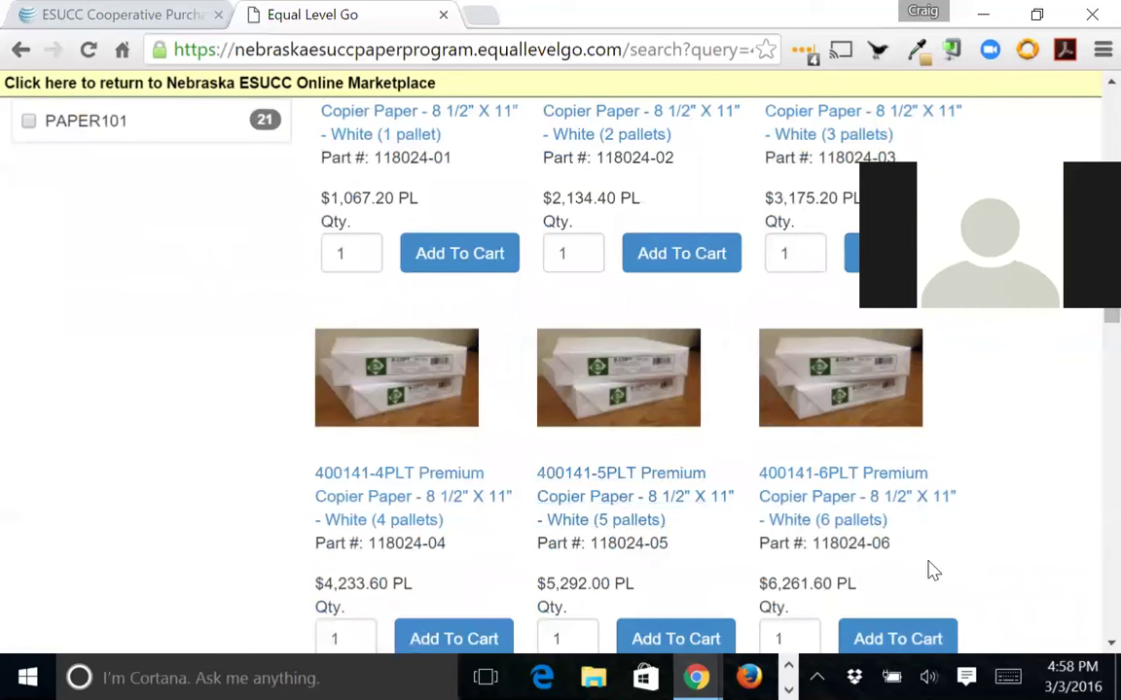
{"action": "scroll", "coordinate": [863, 496], "scroll_direction": "down", "scroll_amount": 1}
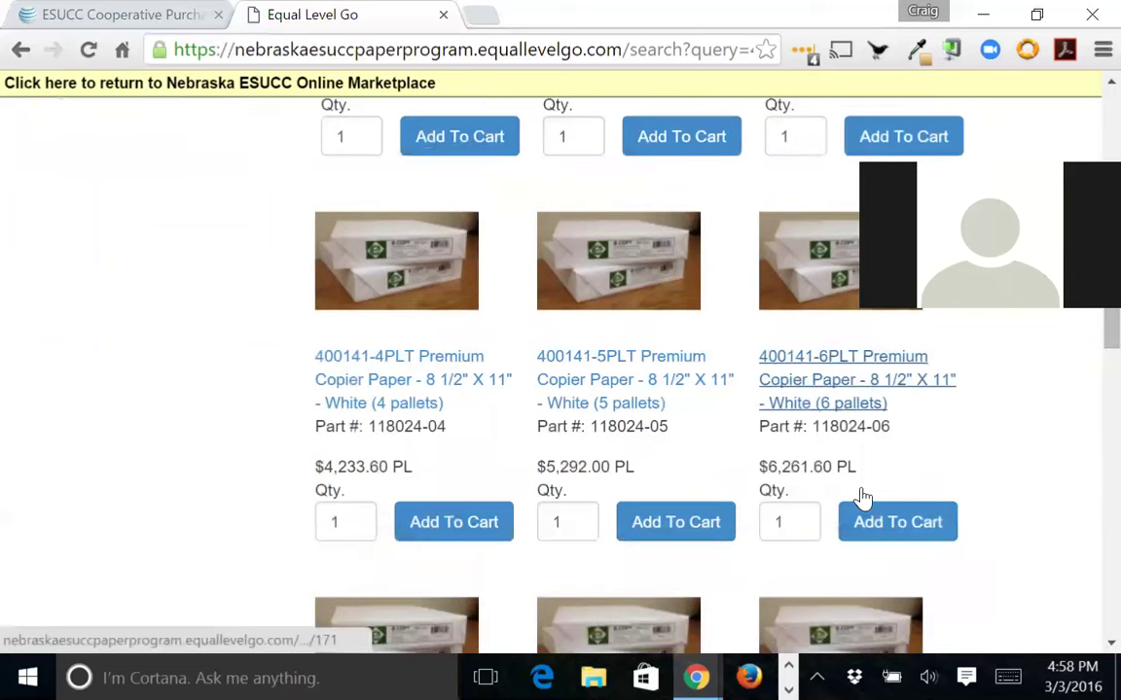
{"action": "scroll", "coordinate": [863, 496], "scroll_direction": "down", "scroll_amount": 1}
{"action": "scroll", "coordinate": [672, 404], "scroll_direction": "down", "scroll_amount": 1}
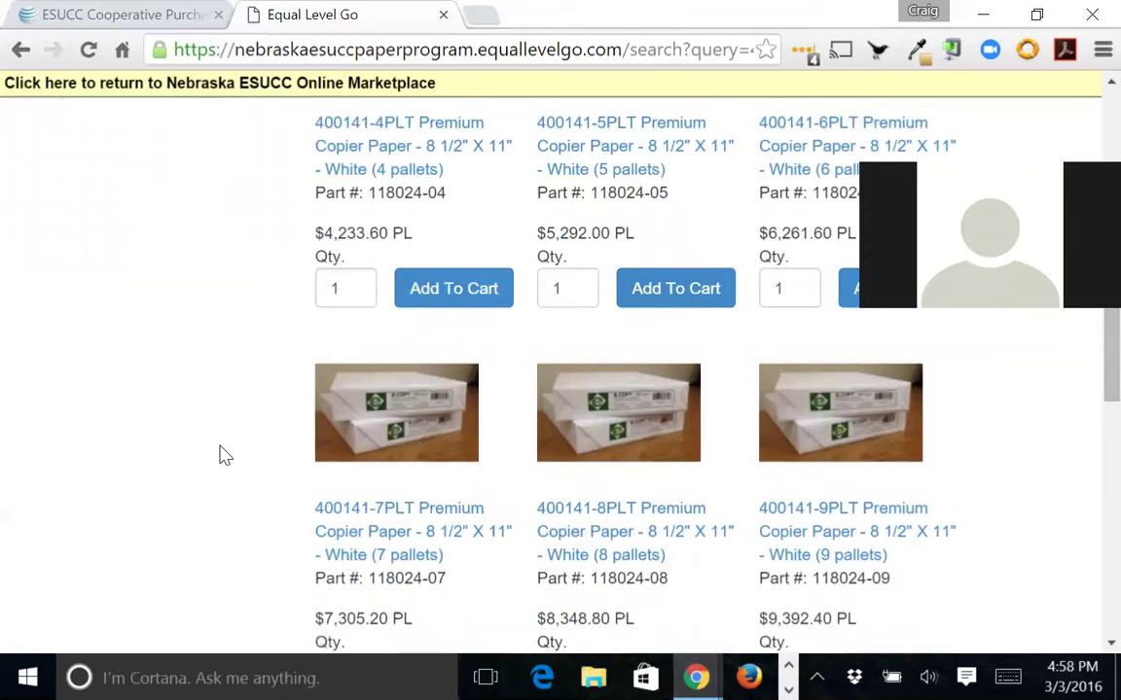
Look through the remaining 400141 white copier paper listings, including the second page of results through the 21-pallet truckload.
{"action": "scroll", "coordinate": [223, 456], "scroll_direction": "down", "scroll_amount": 3}
{"action": "scroll", "coordinate": [223, 456], "scroll_direction": "down", "scroll_amount": 5}
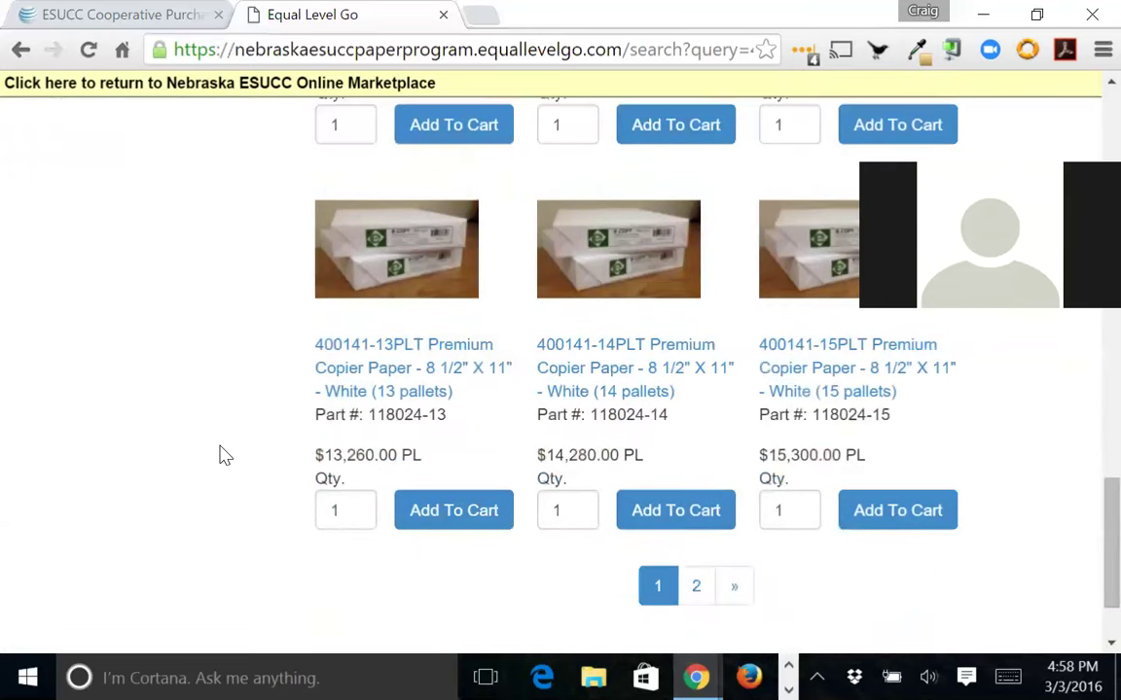
{"action": "scroll", "coordinate": [223, 456], "scroll_direction": "down", "scroll_amount": 1}
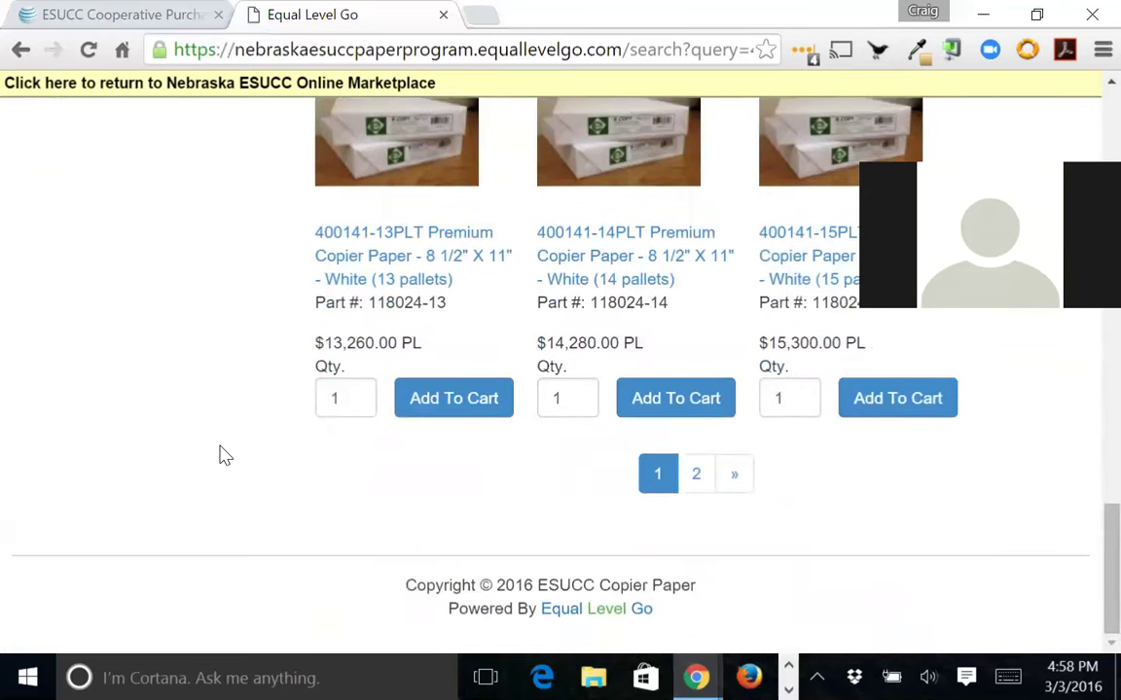
{"action": "left_click", "coordinate": [694, 476]}
{"action": "scroll", "coordinate": [608, 420], "scroll_direction": "down", "scroll_amount": 7}
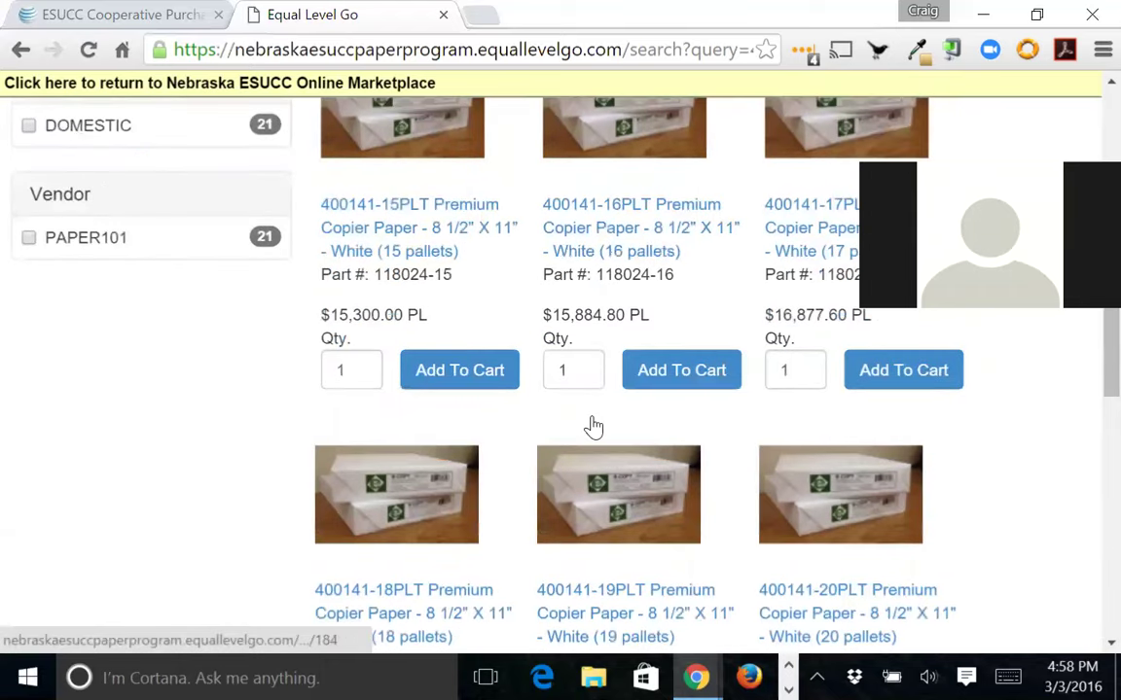
{"action": "scroll", "coordinate": [627, 418], "scroll_direction": "down", "scroll_amount": 1}
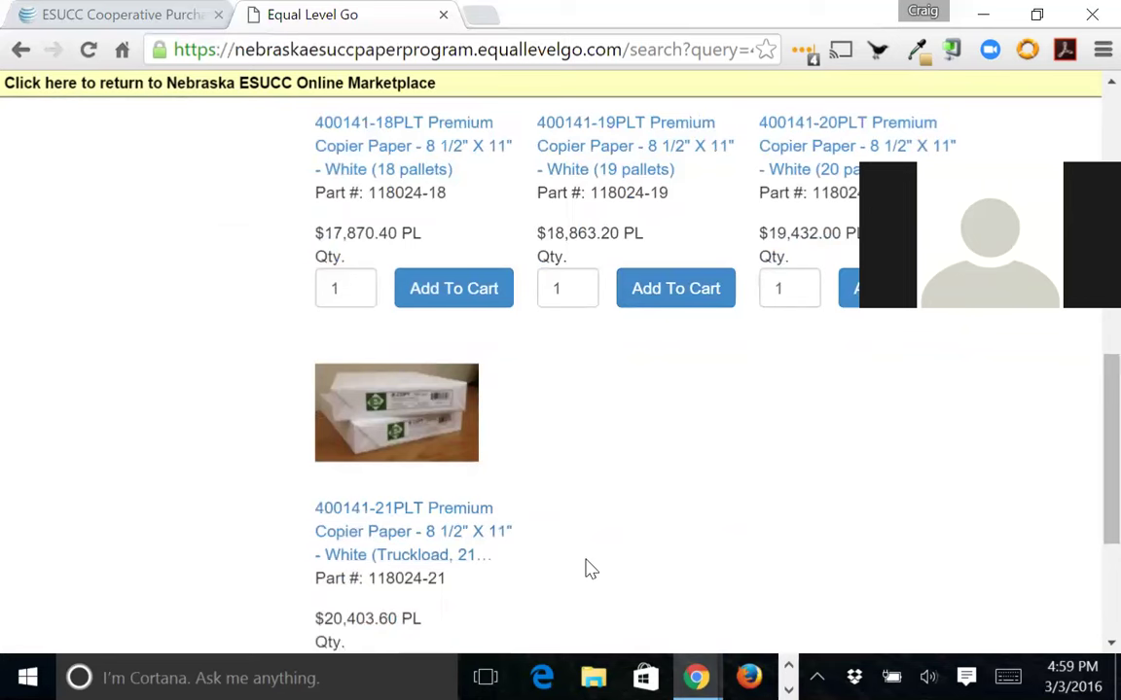
{"action": "scroll", "coordinate": [745, 524], "scroll_direction": "up", "scroll_amount": 1}
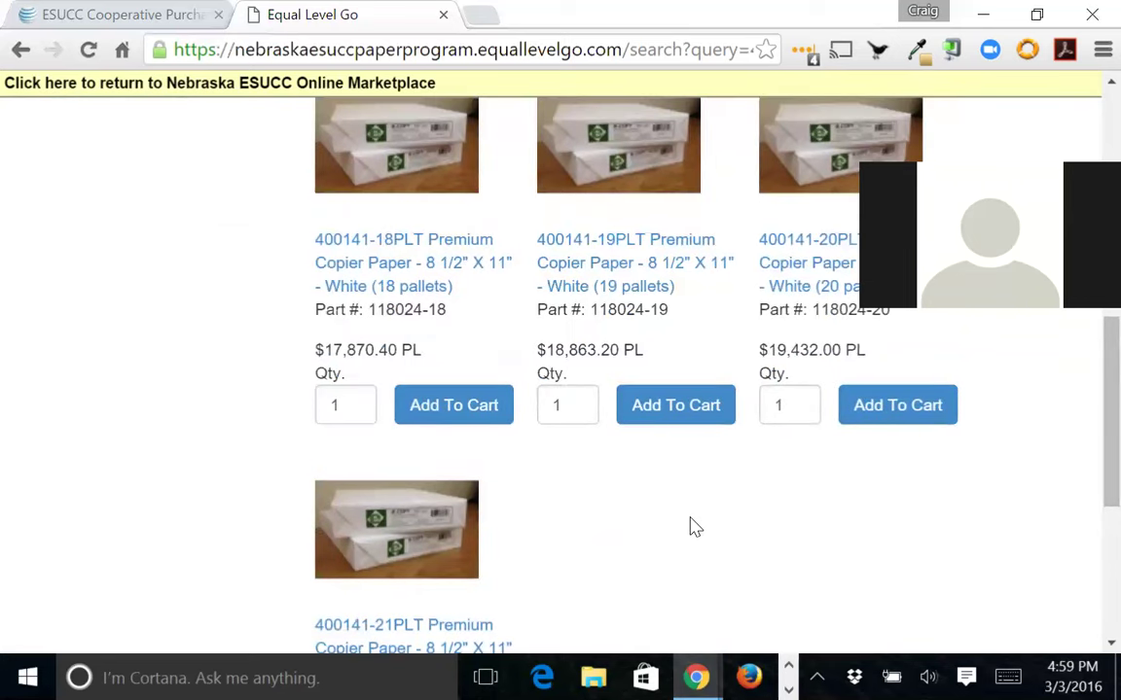
{"action": "scroll", "coordinate": [694, 526], "scroll_direction": "up", "scroll_amount": 6}
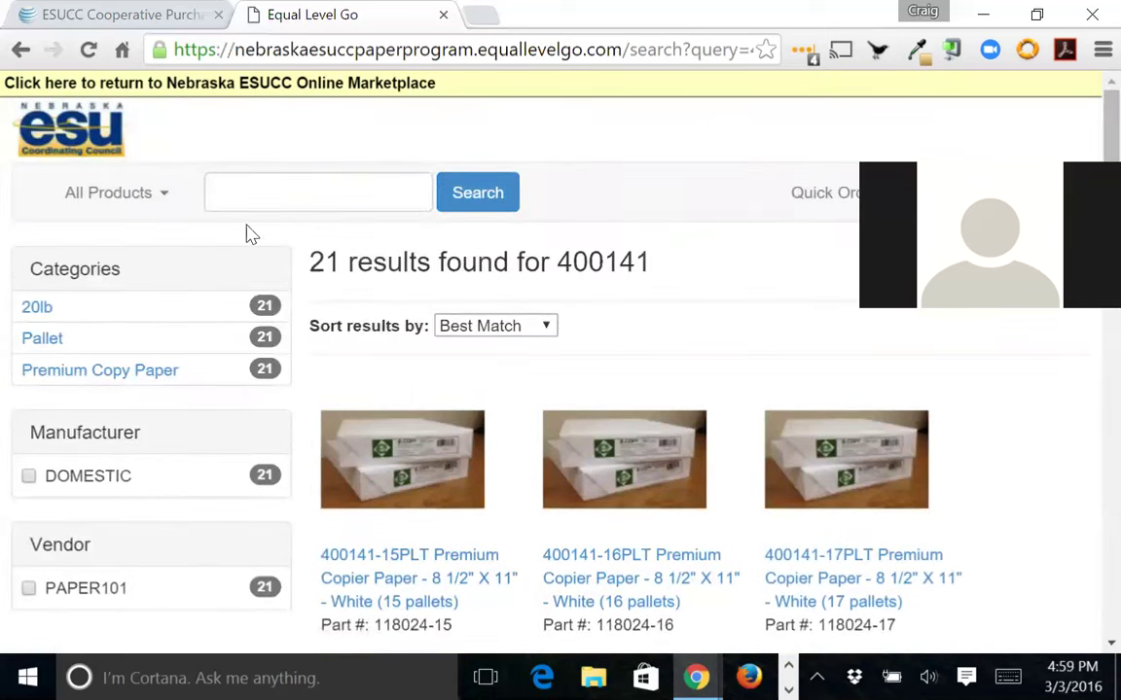
Review the catalog's product categories and list the products in the 65lb category.
{"action": "left_click", "coordinate": [424, 205]}
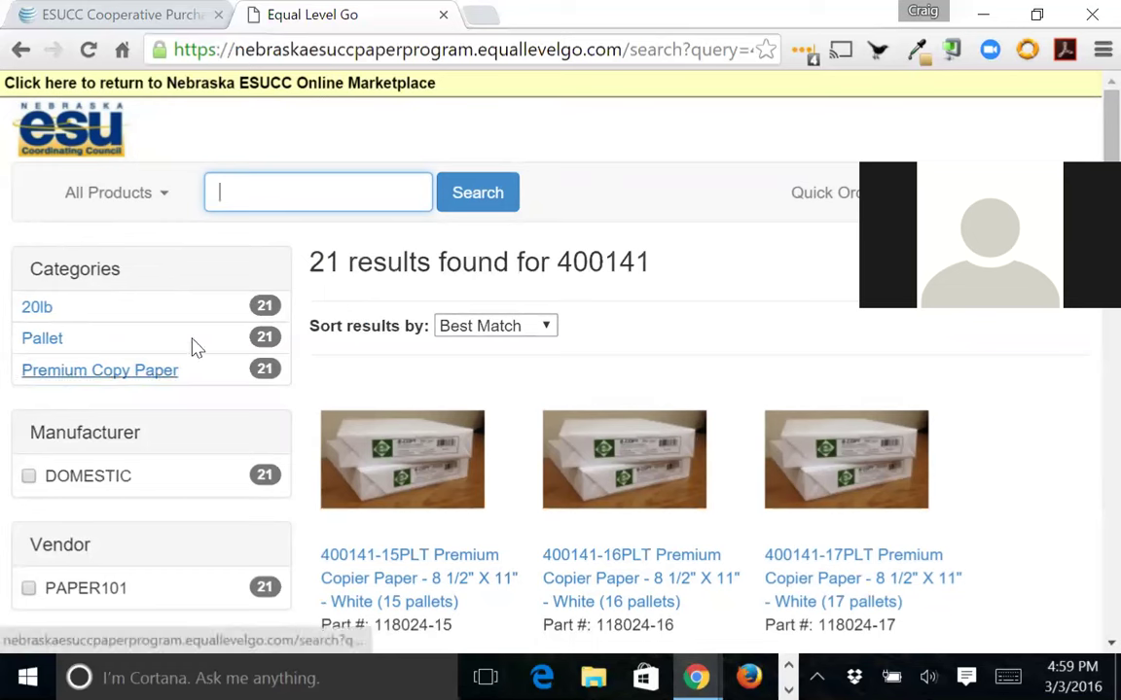
{"action": "left_click", "coordinate": [165, 199]}
{"action": "scroll", "coordinate": [158, 207], "scroll_direction": "down", "scroll_amount": 2}
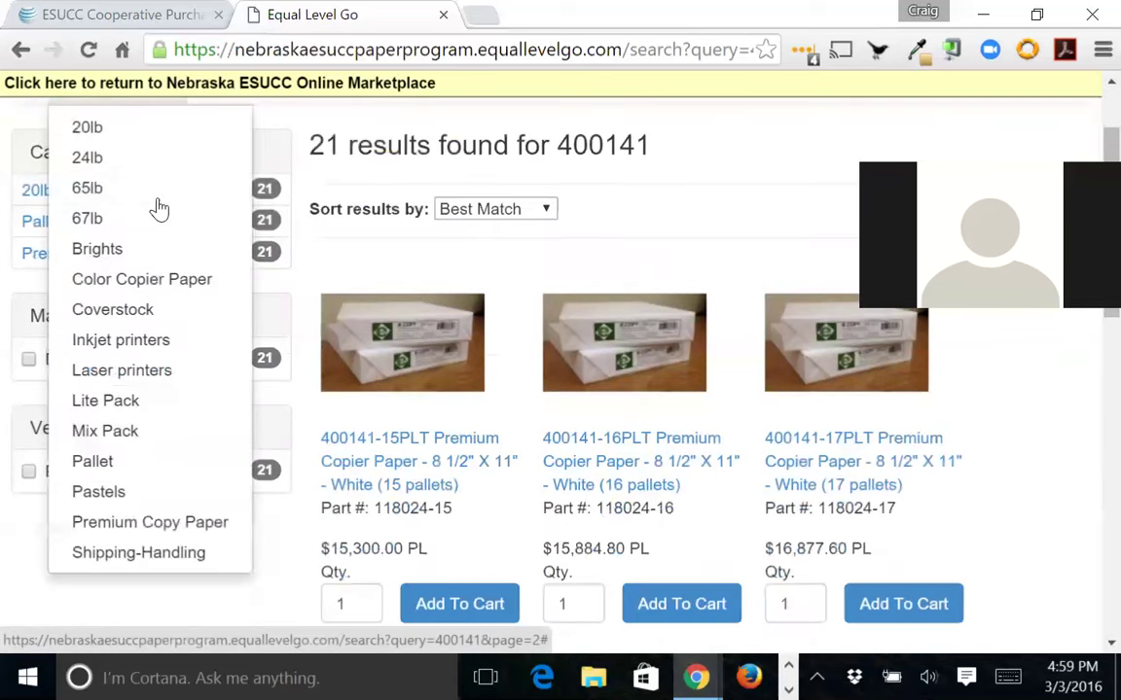
{"action": "scroll", "coordinate": [161, 205], "scroll_direction": "up", "scroll_amount": 2}
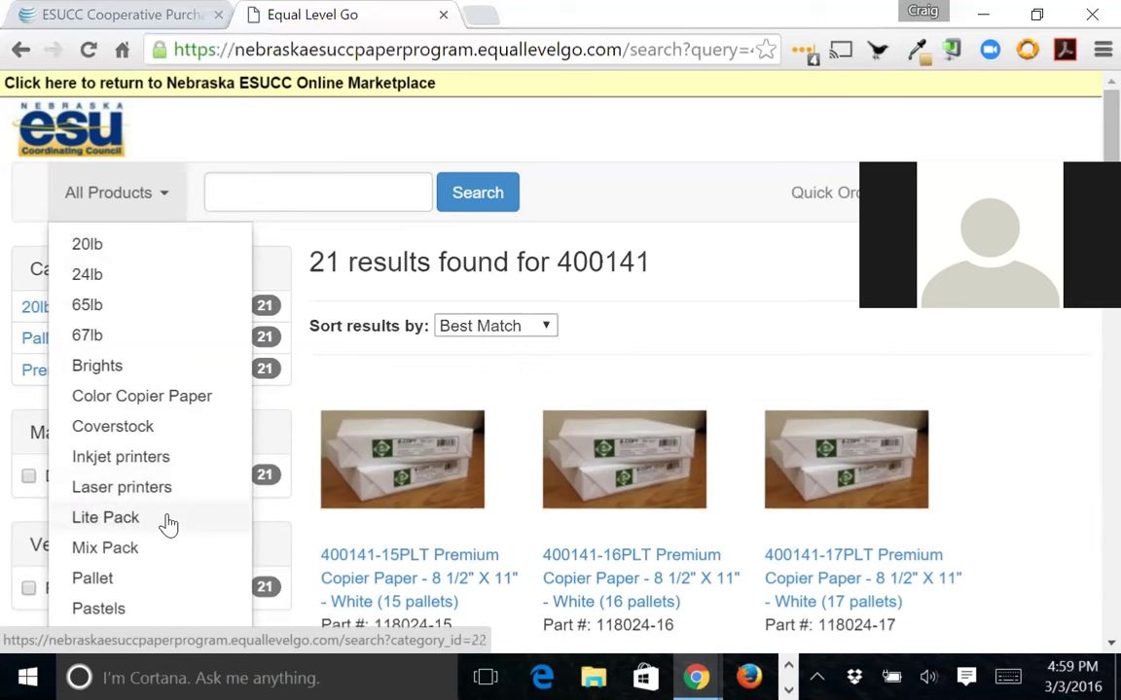
{"action": "scroll", "coordinate": [166, 523], "scroll_direction": "down", "scroll_amount": 1}
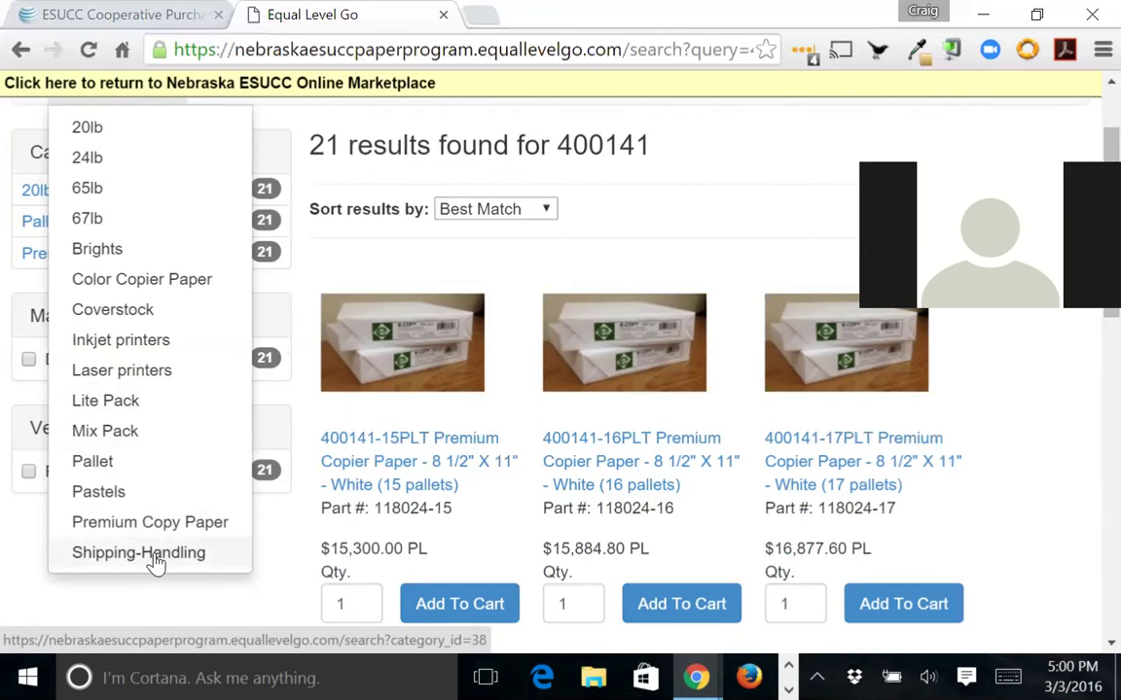
{"action": "left_click", "coordinate": [88, 189]}
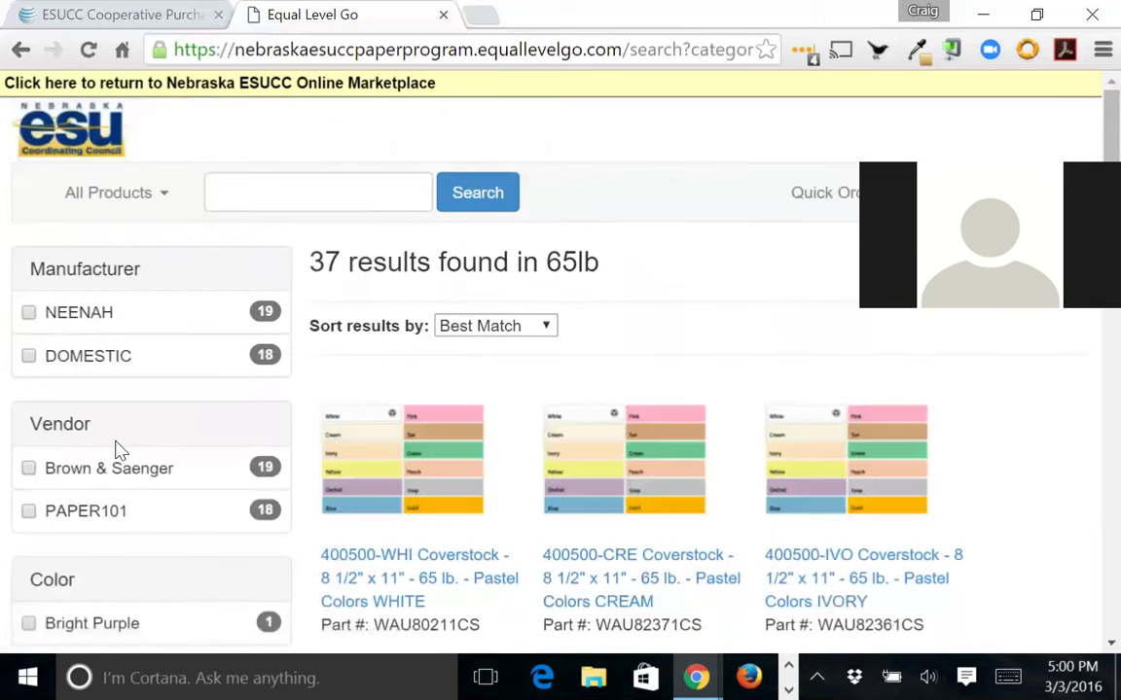
Add 2 cases of 400500-GRA Coverstock 8 1/2" x 11" 65 lb. Pastel Colors GRAY to the cart.
{"action": "scroll", "coordinate": [117, 449], "scroll_direction": "down", "scroll_amount": 2}
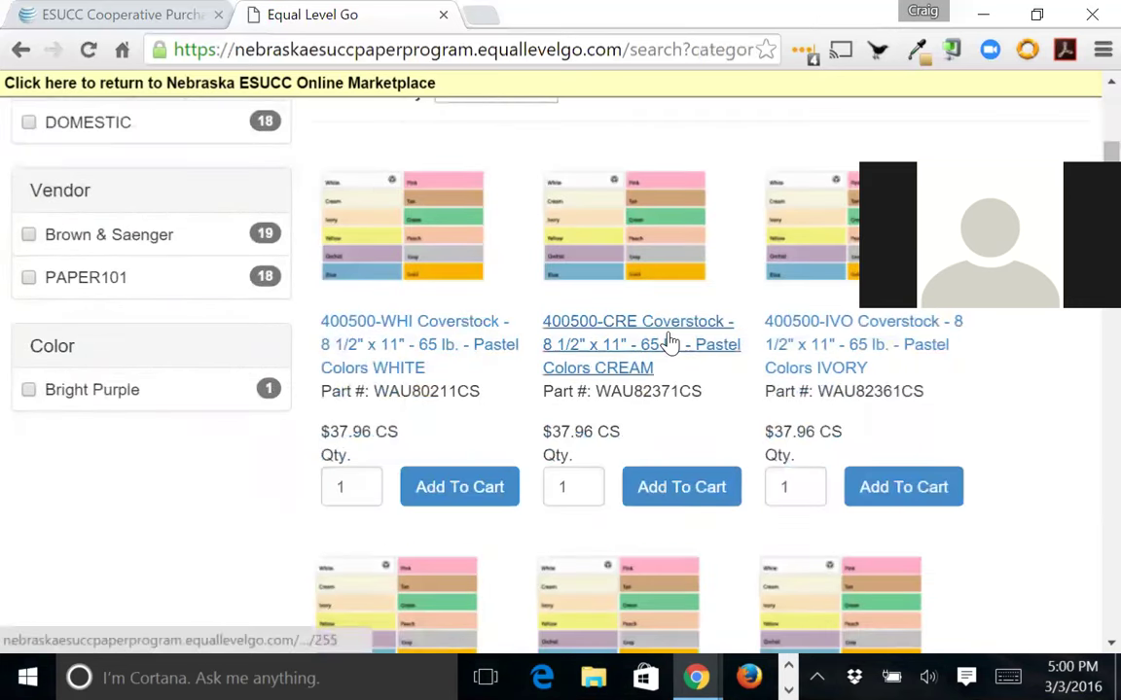
{"action": "scroll", "coordinate": [645, 451], "scroll_direction": "down", "scroll_amount": 2}
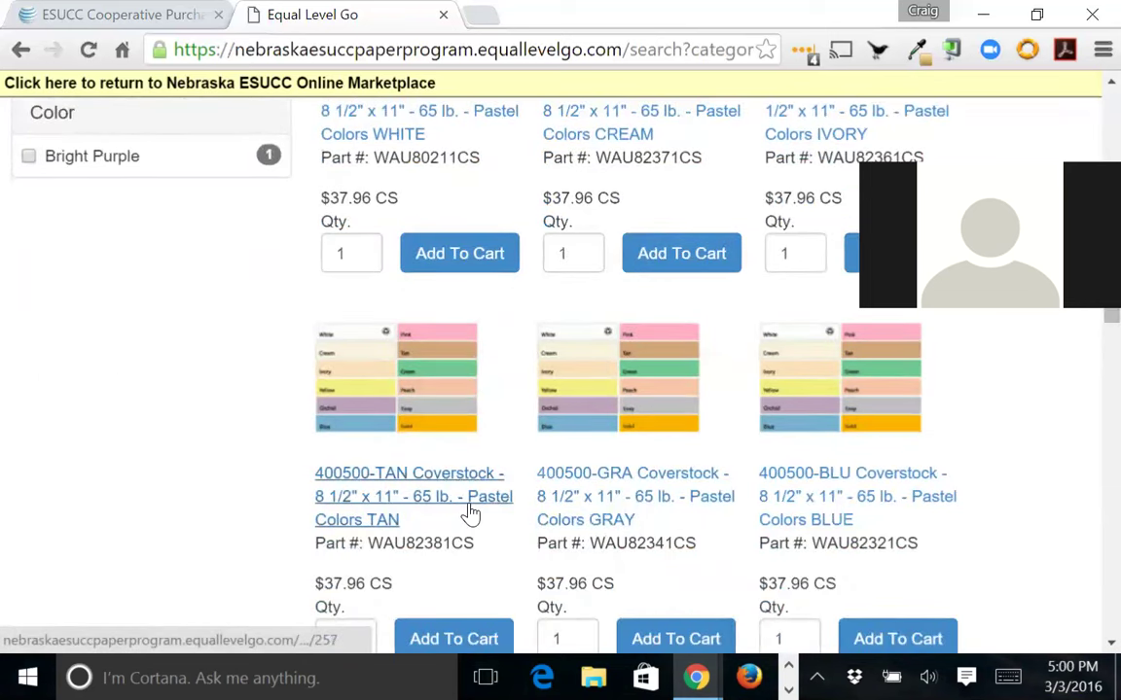
{"action": "scroll", "coordinate": [598, 519], "scroll_direction": "down", "scroll_amount": 1}
{"action": "left_click", "coordinate": [569, 522]}
{"action": "double_click", "coordinate": [561, 523]}
{"action": "type", "text": "2"}
{"action": "left_click", "coordinate": [684, 524]}
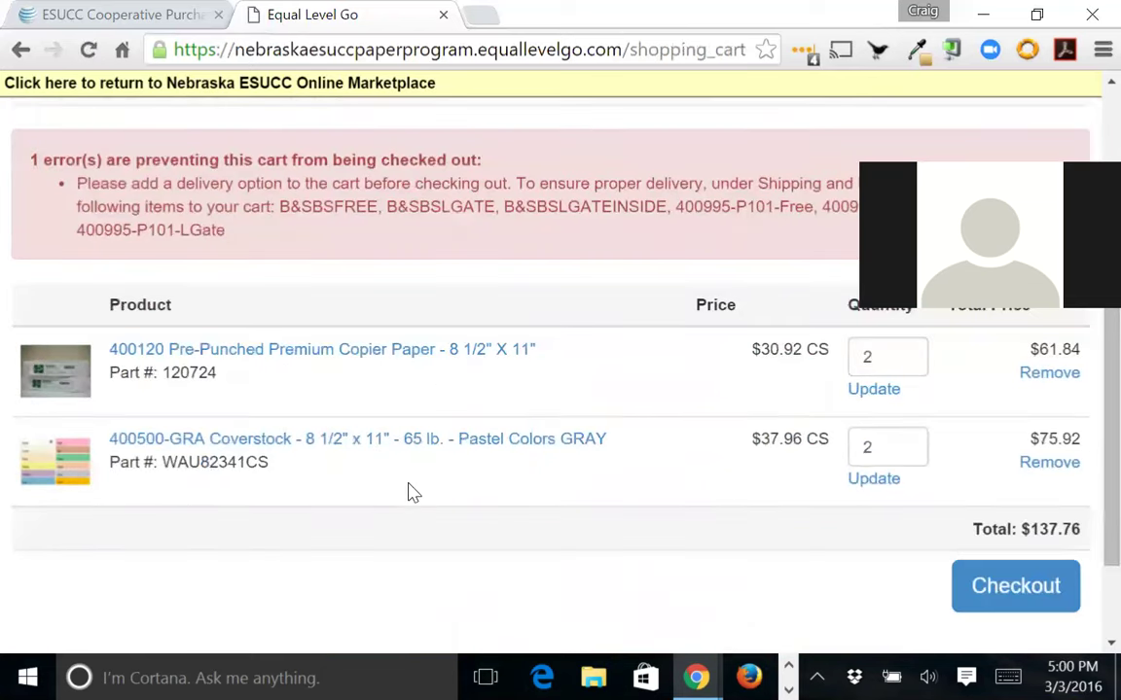
Add 1 case of the 400185 Premium Printer Paper from the Inkjet printers category to the cart.
{"action": "scroll", "coordinate": [487, 460], "scroll_direction": "up", "scroll_amount": 2}
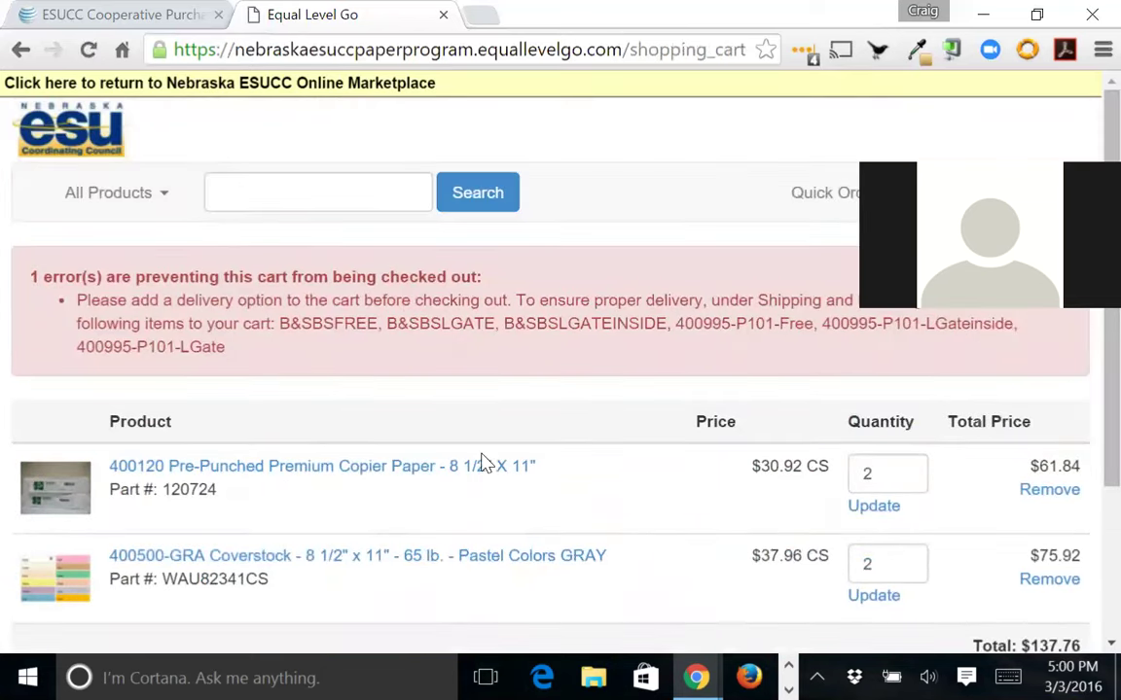
{"action": "left_click", "coordinate": [165, 196]}
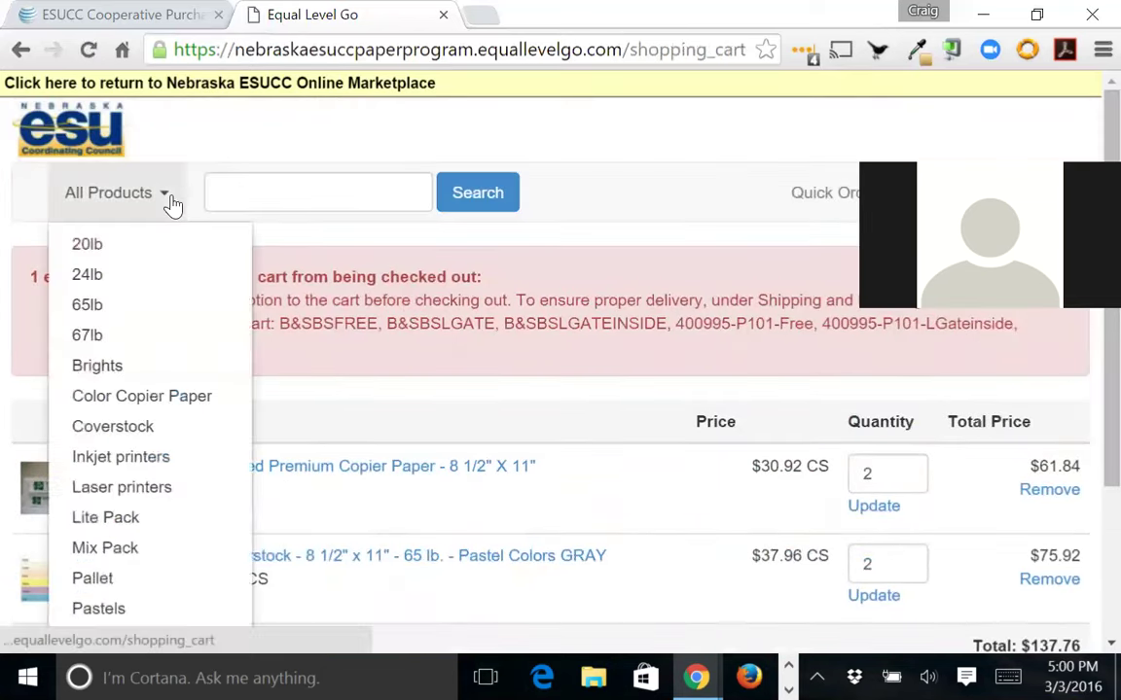
{"action": "left_click", "coordinate": [156, 457]}
{"action": "scroll", "coordinate": [561, 407], "scroll_direction": "down", "scroll_amount": 3}
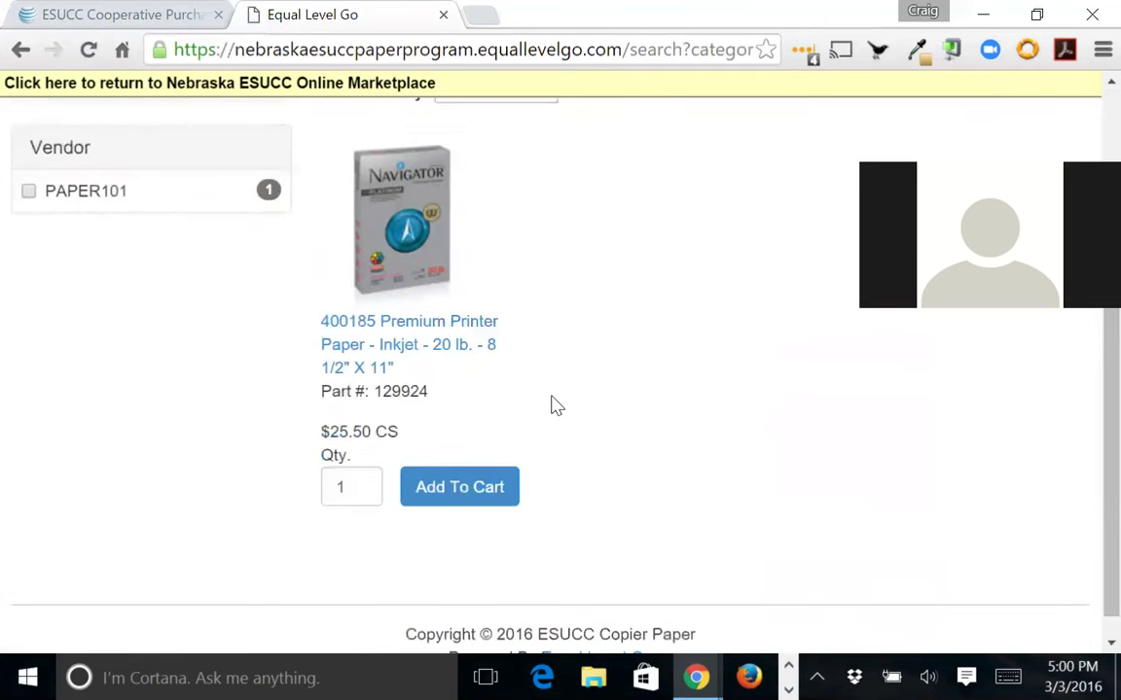
{"action": "left_click", "coordinate": [491, 499]}
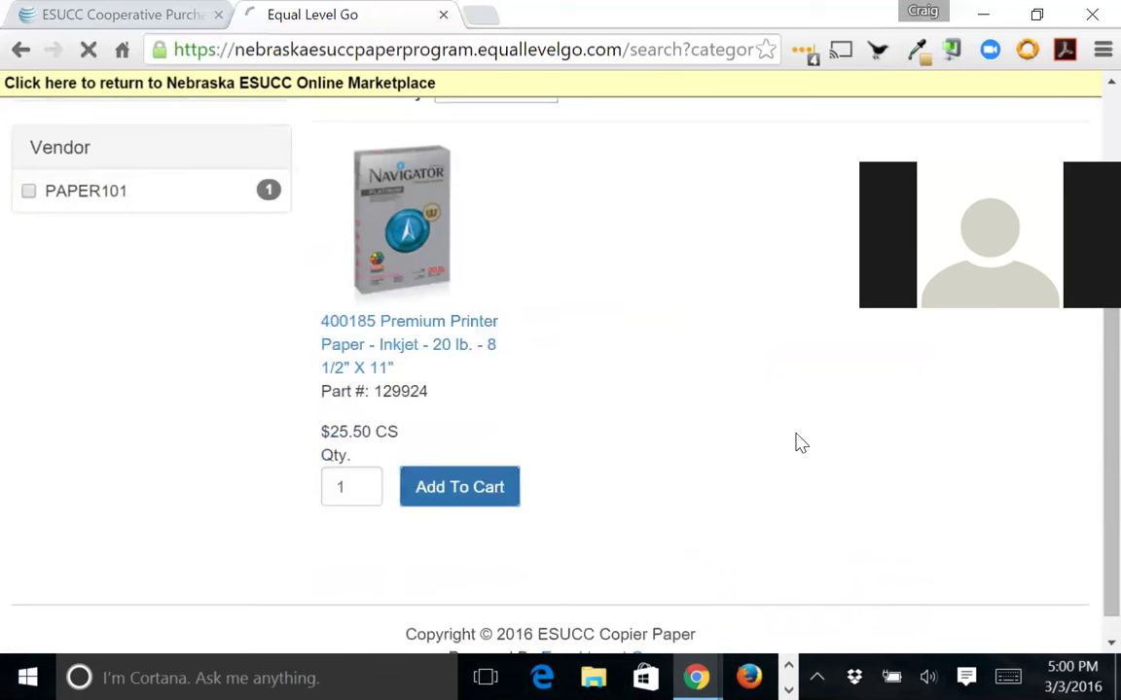
Review the cart's items and open the product page of the 400185 inkjet printer paper.
{"action": "scroll", "coordinate": [270, 464], "scroll_direction": "down", "scroll_amount": 3}
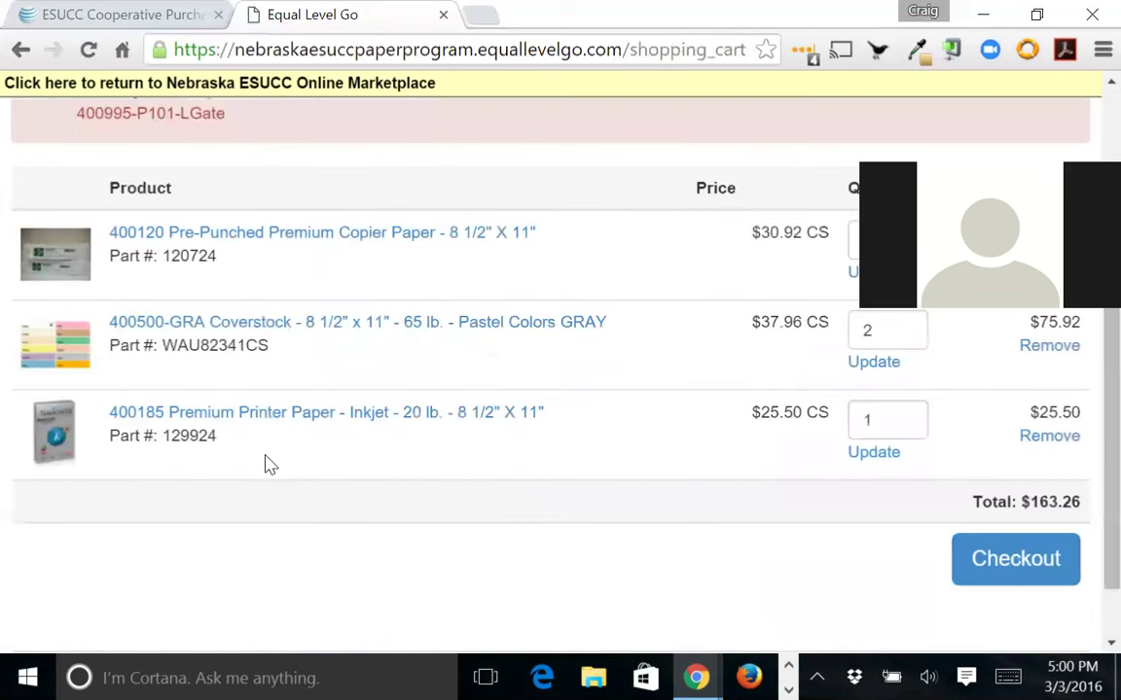
{"action": "left_click", "coordinate": [377, 422]}
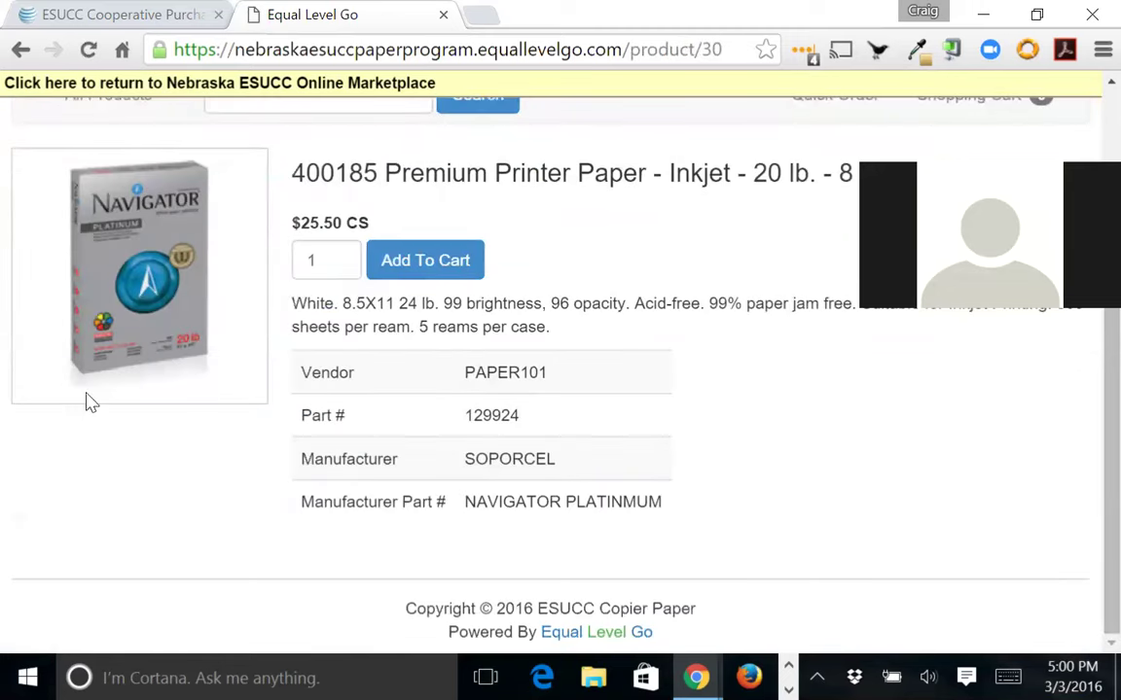
{"action": "scroll", "coordinate": [113, 462], "scroll_direction": "up", "scroll_amount": 1}
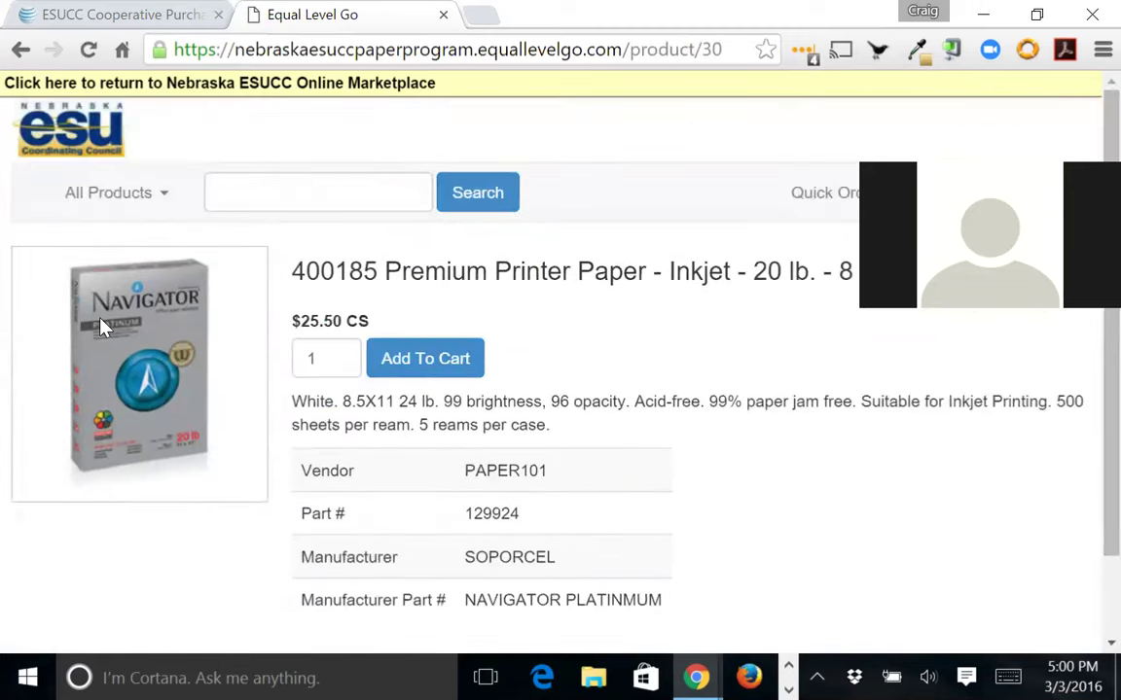
Add 1 case of the 400195 Color Copier Paper Mix Pastel pack from the Mix Pack category to the cart.
{"action": "left_click", "coordinate": [79, 200]}
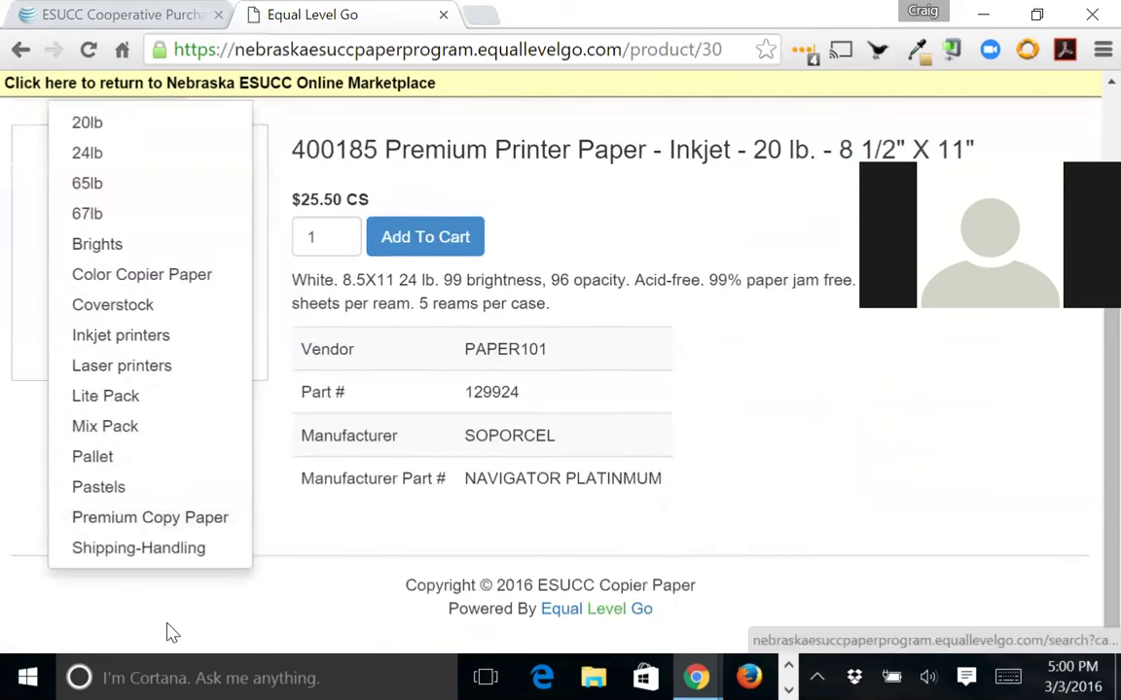
{"action": "scroll", "coordinate": [161, 633], "scroll_direction": "down", "scroll_amount": 2}
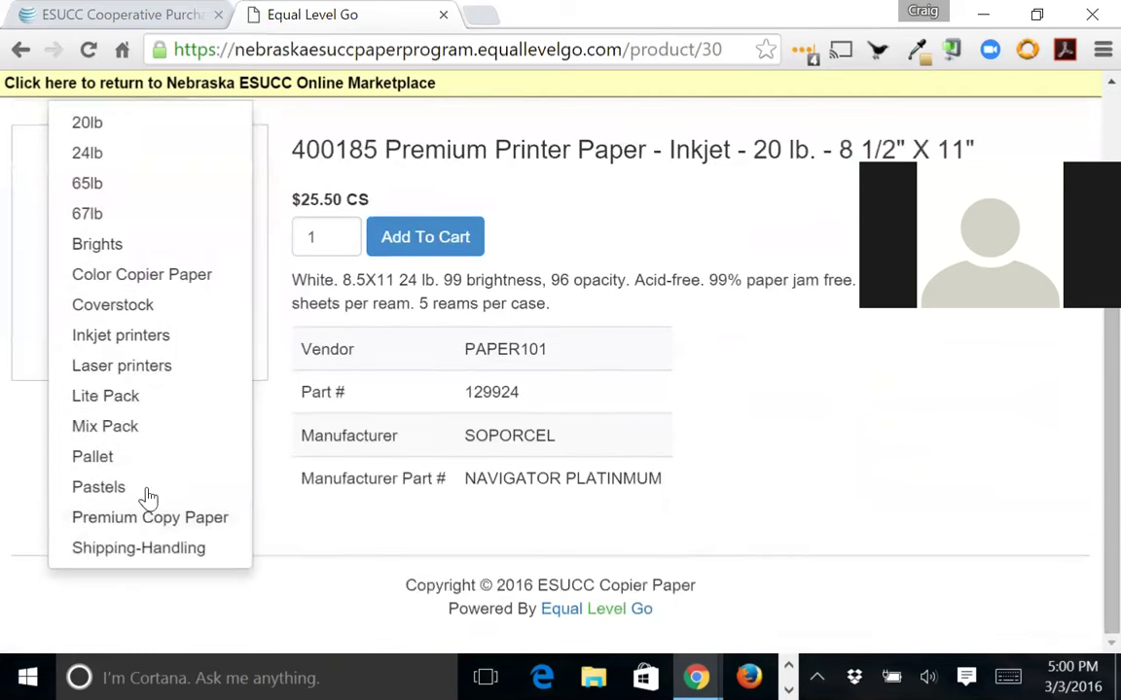
{"action": "left_click", "coordinate": [107, 428]}
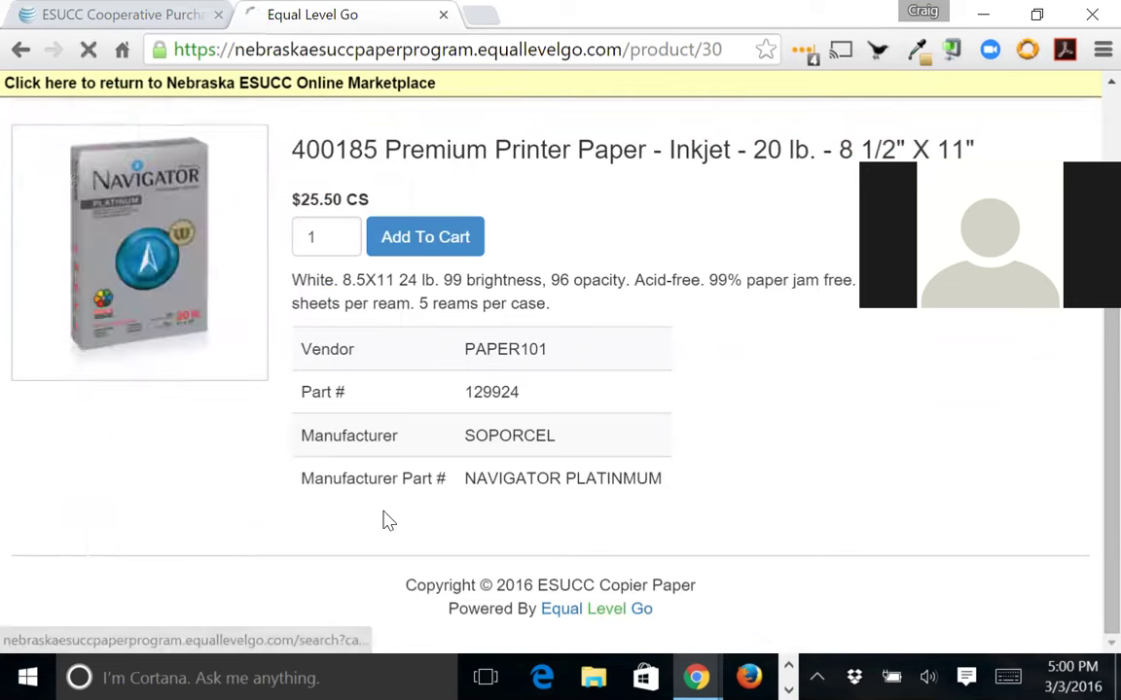
{"action": "scroll", "coordinate": [924, 475], "scroll_direction": "down", "scroll_amount": 4}
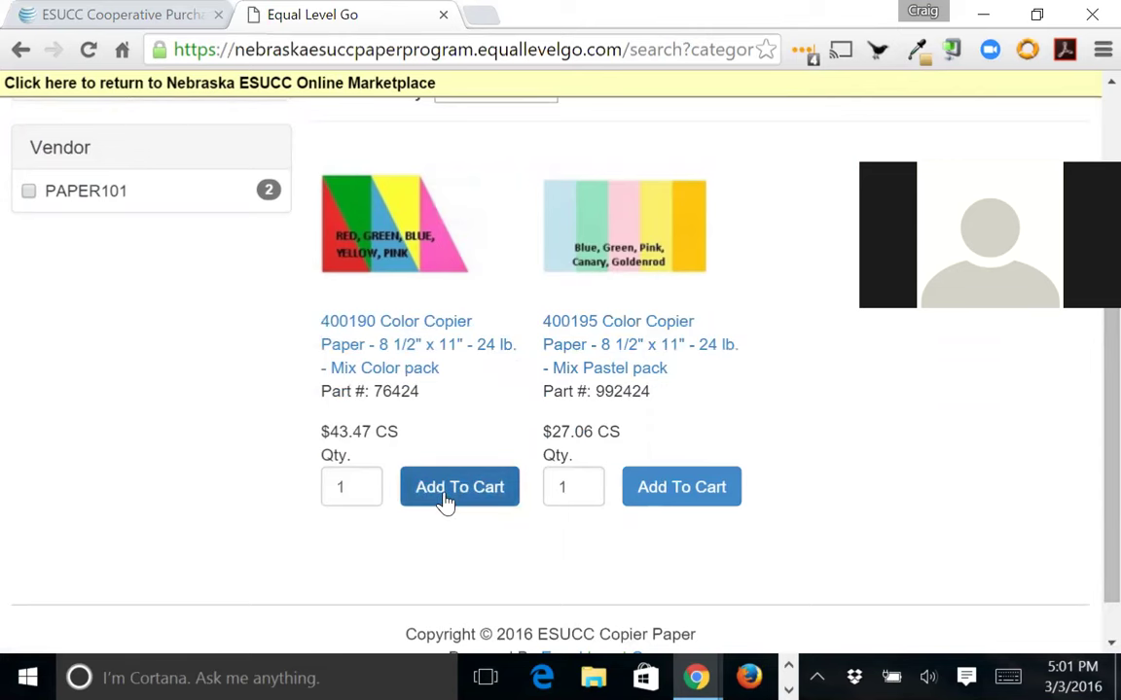
{"action": "left_click", "coordinate": [658, 491]}
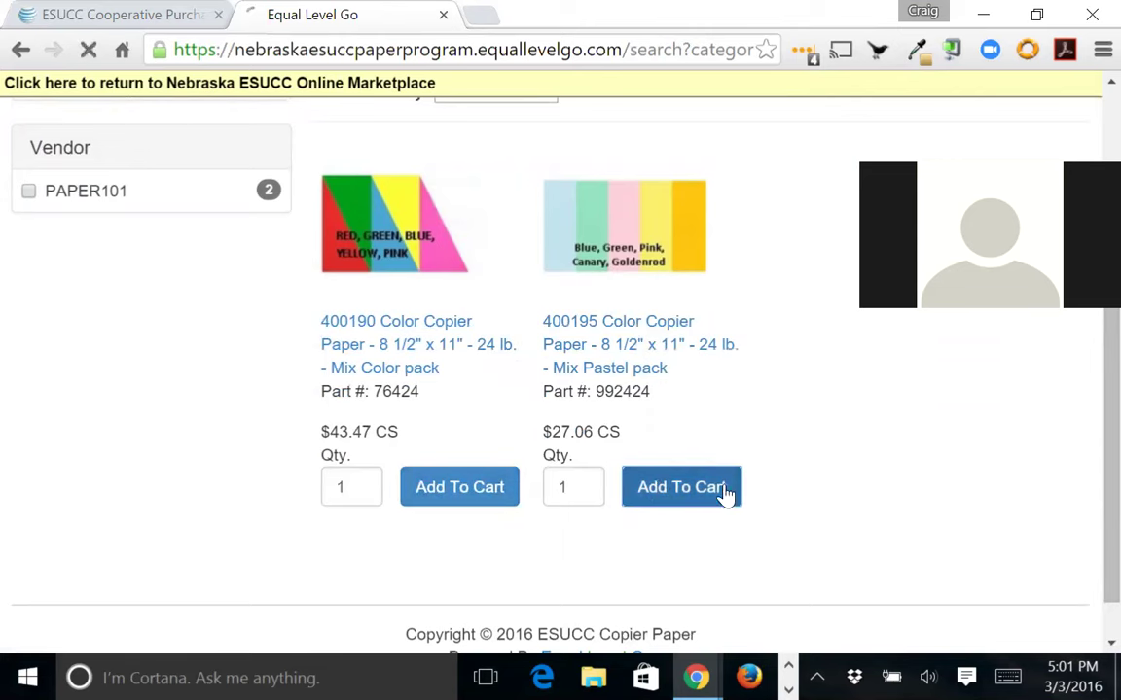
Review the cart's items, quantities and total together with the delivery options required for checkout.
{"action": "scroll", "coordinate": [798, 437], "scroll_direction": "down", "scroll_amount": 2}
{"action": "scroll", "coordinate": [493, 293], "scroll_direction": "up", "scroll_amount": 2}
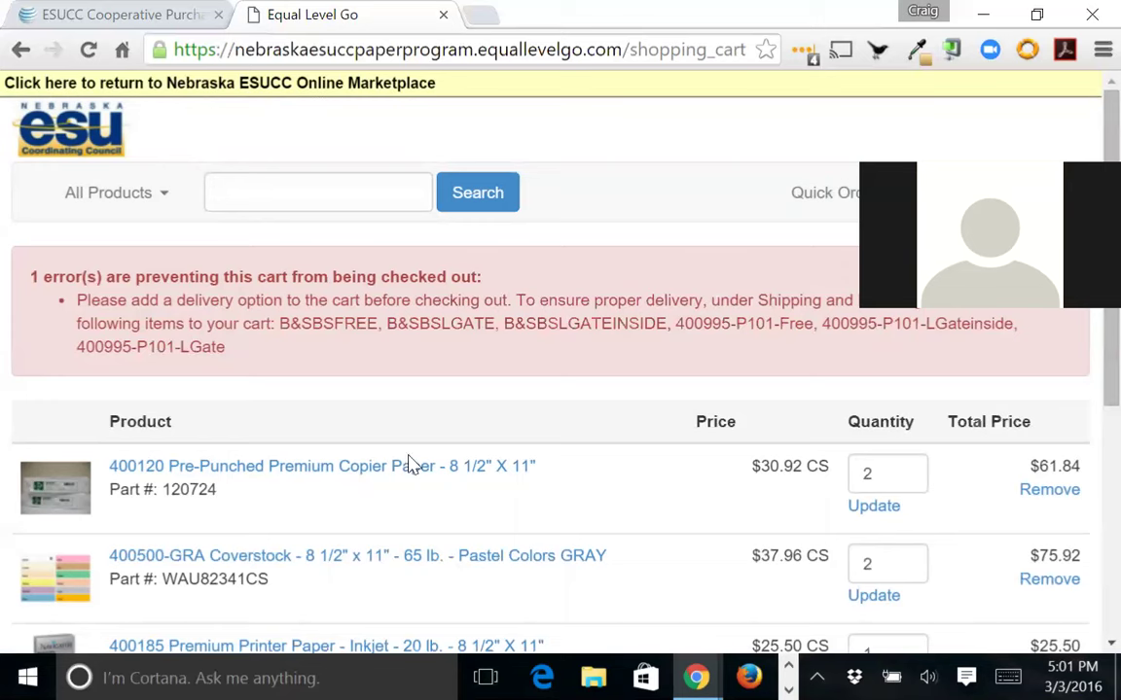
{"action": "scroll", "coordinate": [453, 474], "scroll_direction": "down", "scroll_amount": 2}
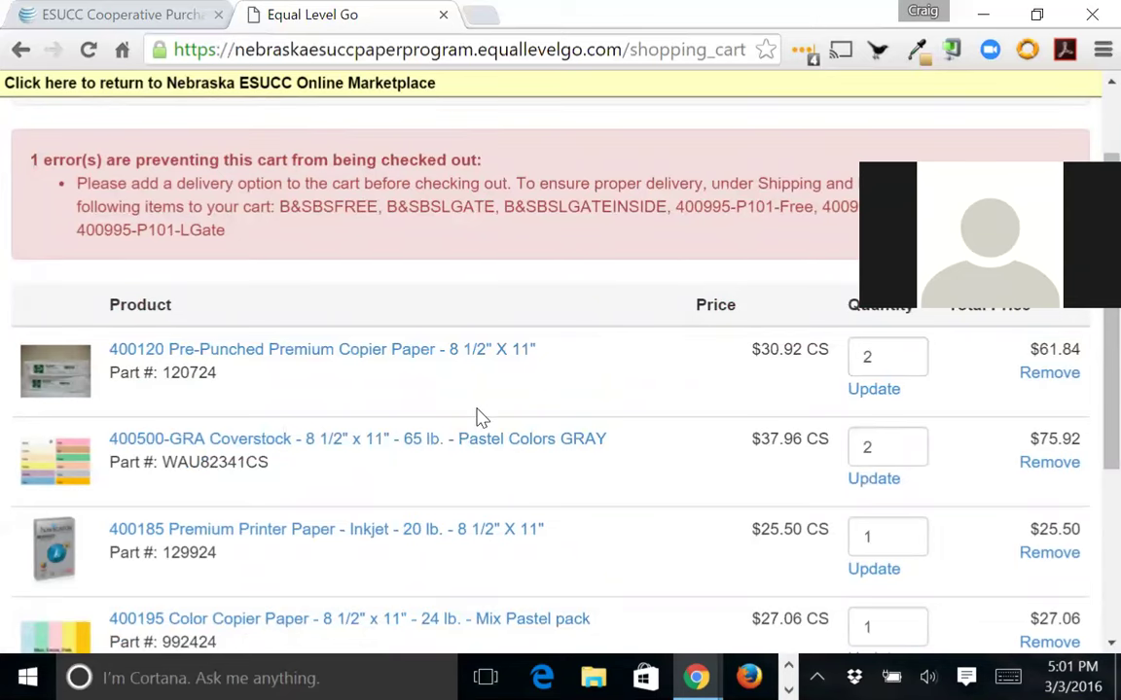
{"action": "scroll", "coordinate": [500, 387], "scroll_direction": "up", "scroll_amount": 2}
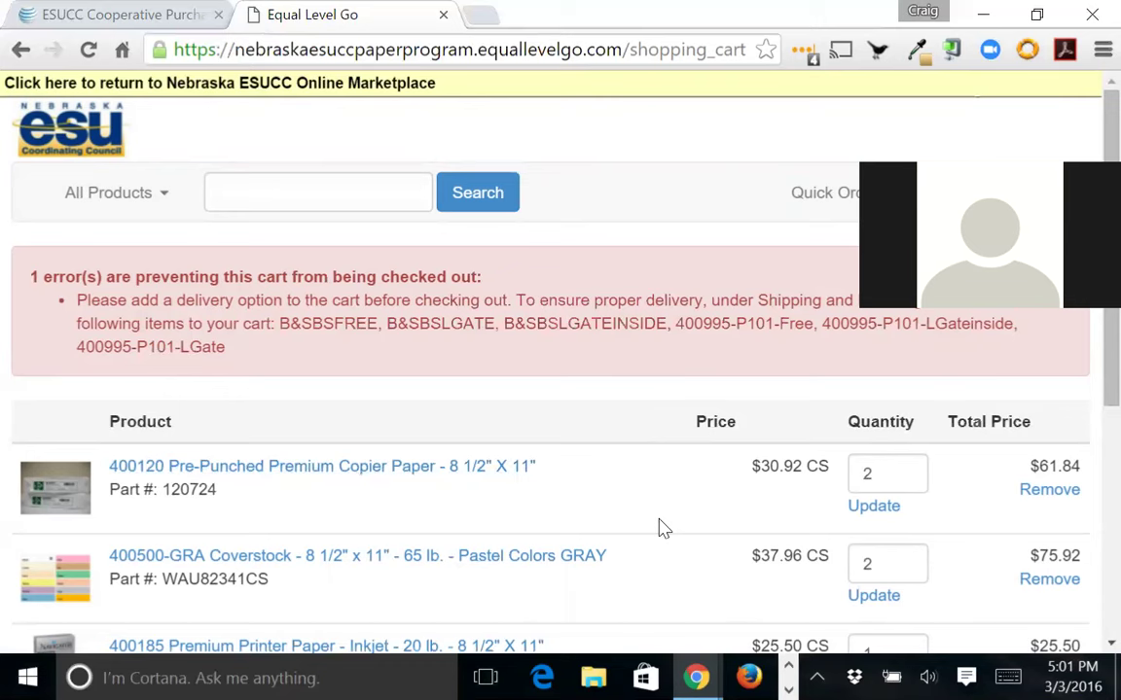
{"action": "scroll", "coordinate": [659, 528], "scroll_direction": "down", "scroll_amount": 3}
{"action": "scroll", "coordinate": [659, 528], "scroll_direction": "down", "scroll_amount": 2}
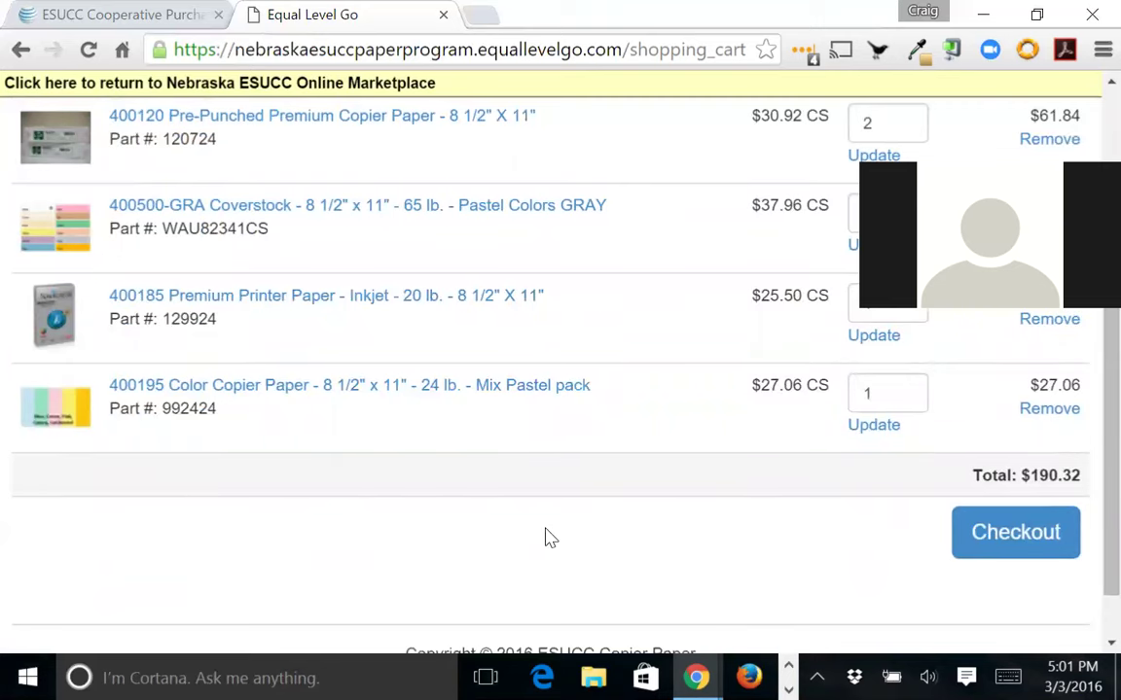
{"action": "scroll", "coordinate": [547, 537], "scroll_direction": "up", "scroll_amount": 5}
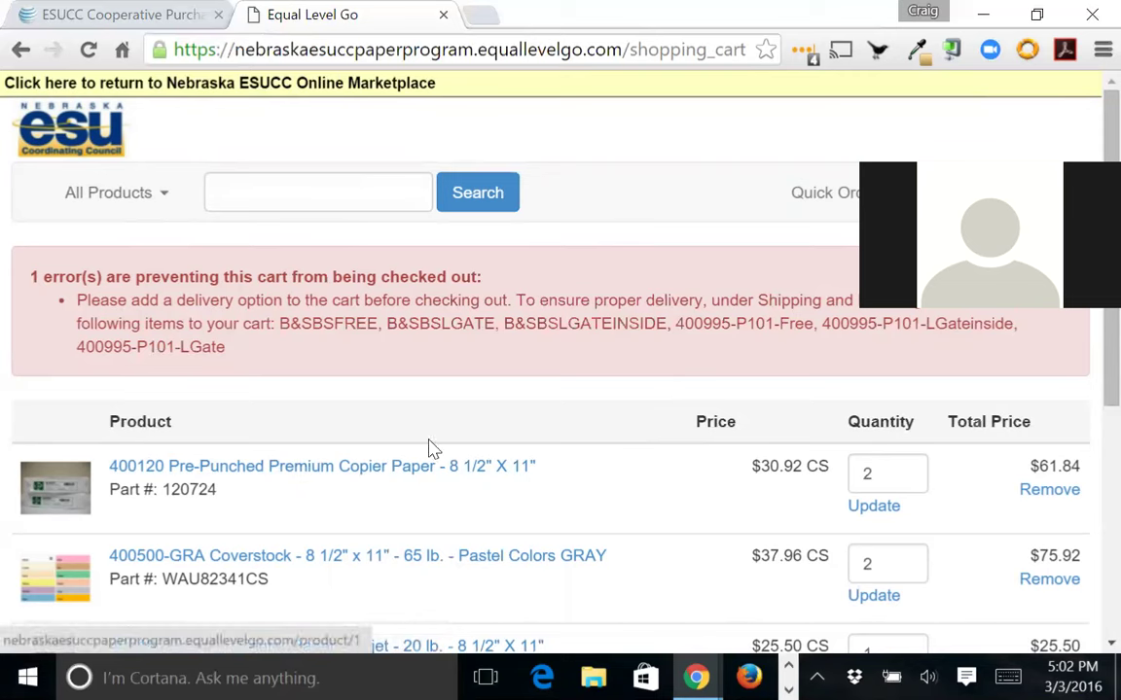
Submit a quick order for part number 400141 with a quantity of 1.
{"action": "left_click", "coordinate": [850, 203]}
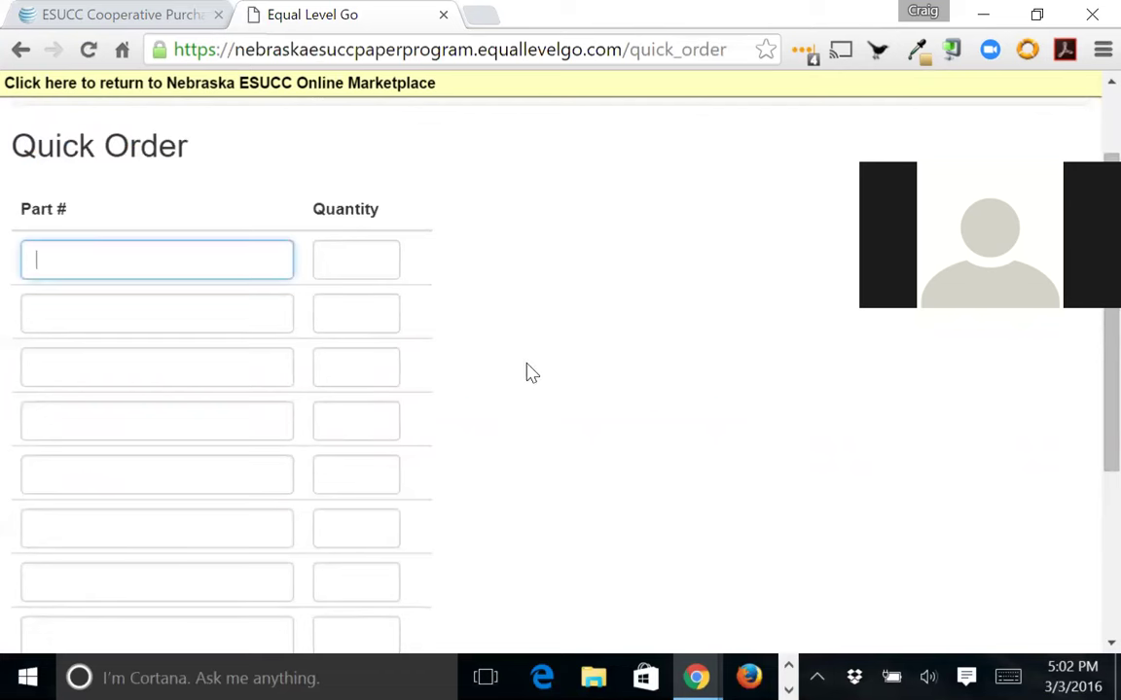
{"action": "scroll", "coordinate": [540, 412], "scroll_direction": "up", "scroll_amount": 1}
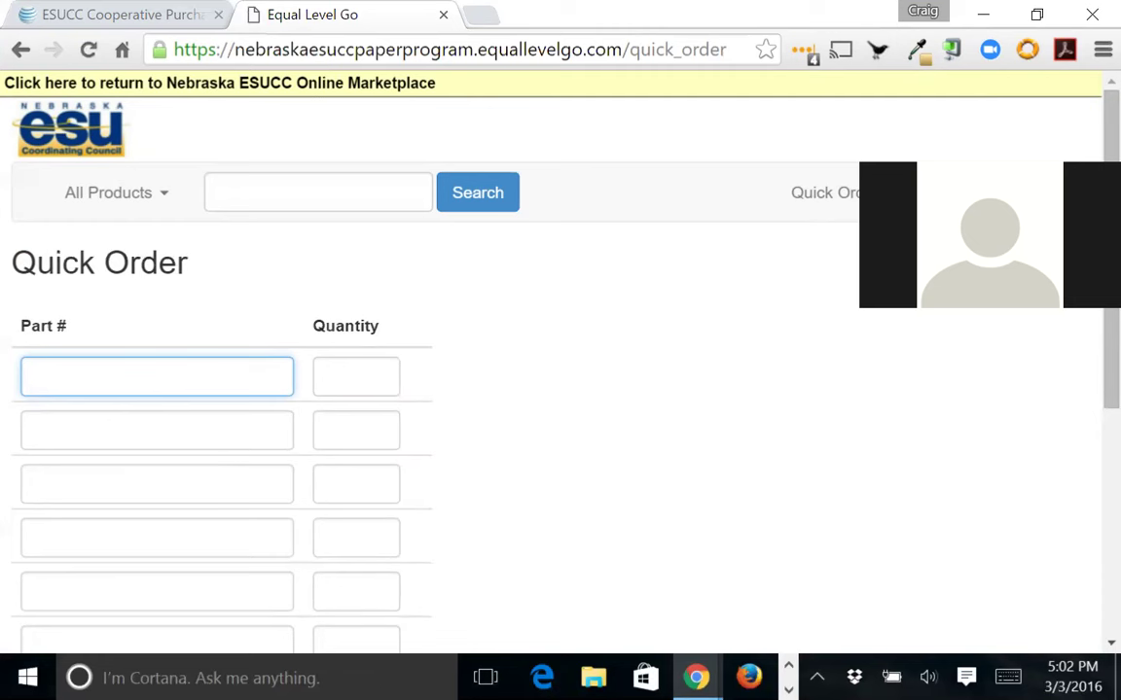
{"action": "left_click", "coordinate": [151, 390]}
{"action": "type", "text": "00141"}
{"action": "left_click", "coordinate": [341, 377]}
{"action": "type", "text": "1"}
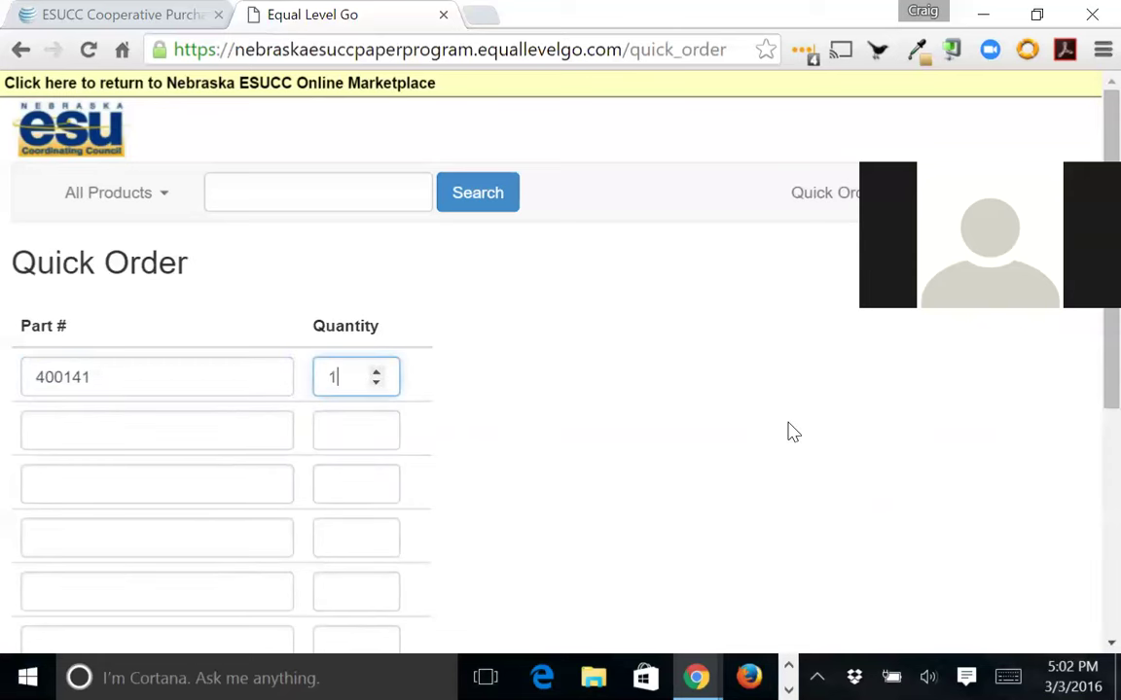
{"action": "scroll", "coordinate": [788, 430], "scroll_direction": "down", "scroll_amount": 4}
{"action": "scroll", "coordinate": [467, 443], "scroll_direction": "up", "scroll_amount": 1}
{"action": "left_click", "coordinate": [97, 624]}
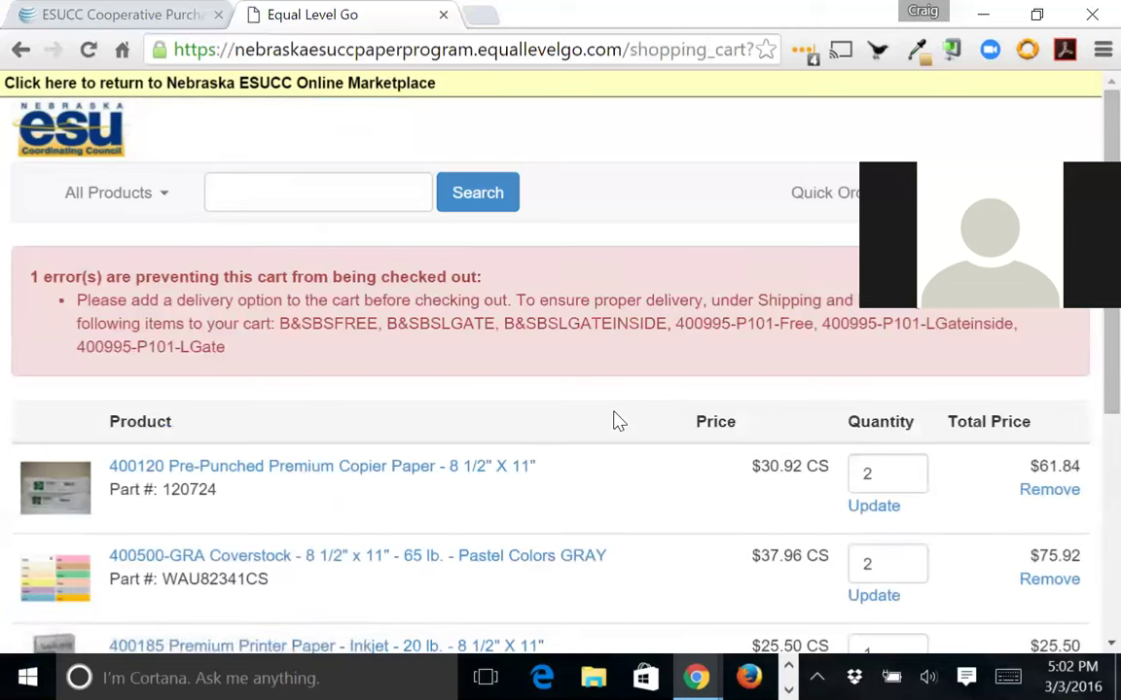
Review the paper items in the cart and open the Shipping-Handling product category.
{"action": "scroll", "coordinate": [615, 421], "scroll_direction": "down", "scroll_amount": 2}
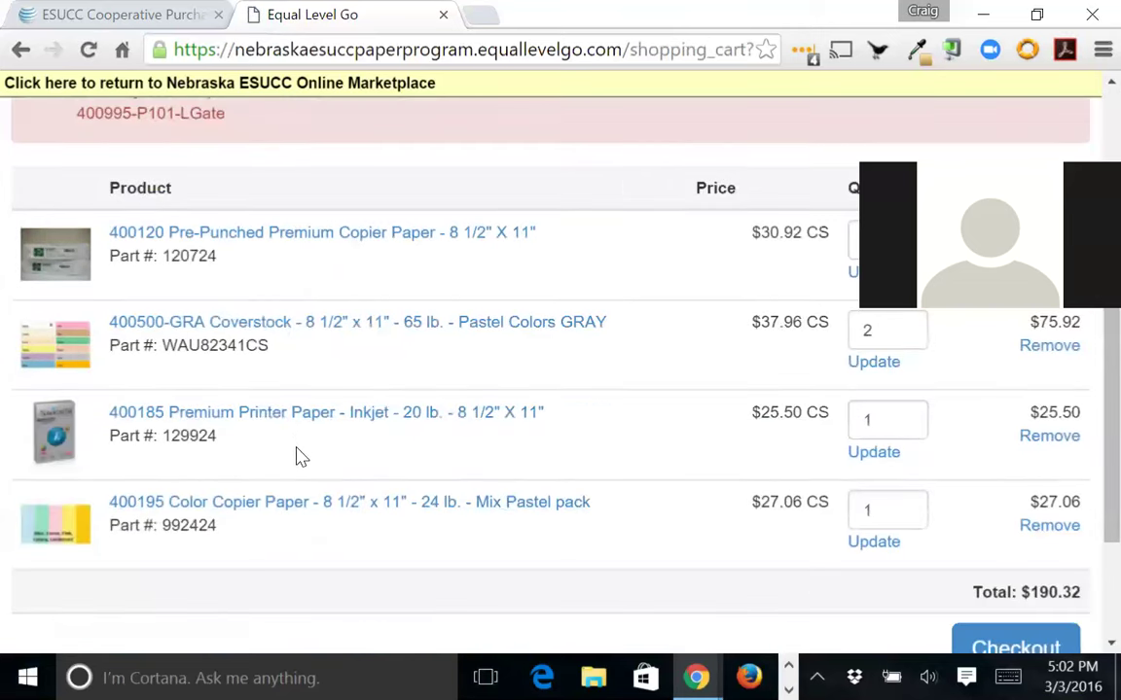
{"action": "scroll", "coordinate": [302, 460], "scroll_direction": "up", "scroll_amount": 2}
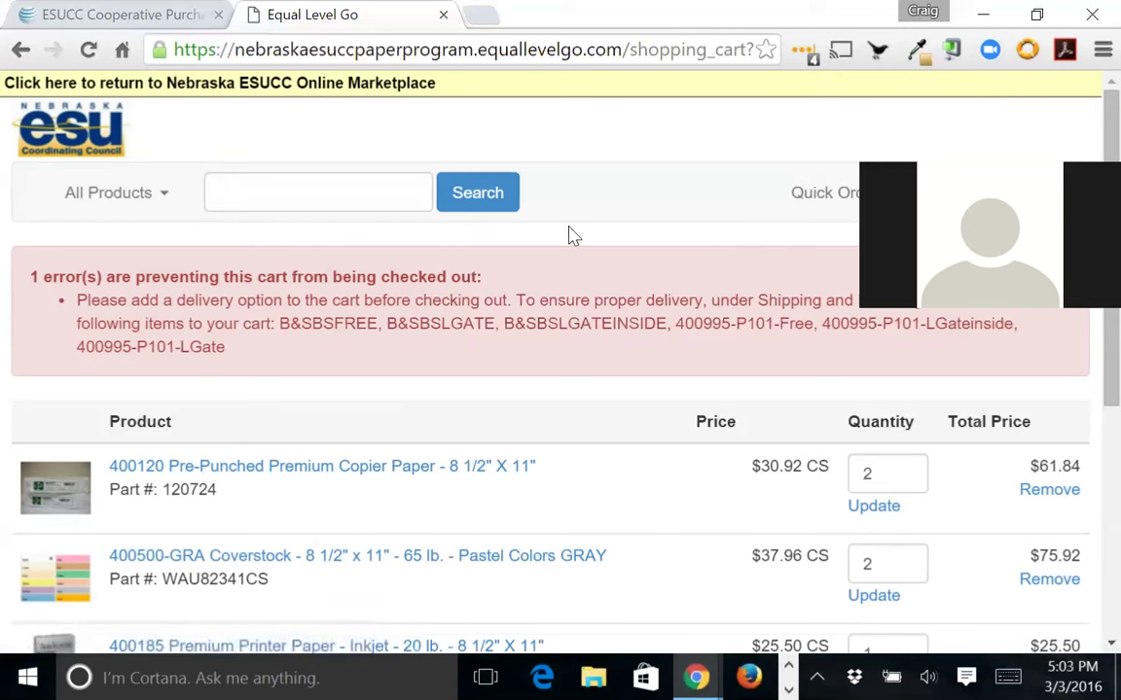
{"action": "left_click", "coordinate": [123, 204]}
{"action": "scroll", "coordinate": [123, 212], "scroll_direction": "down", "scroll_amount": 2}
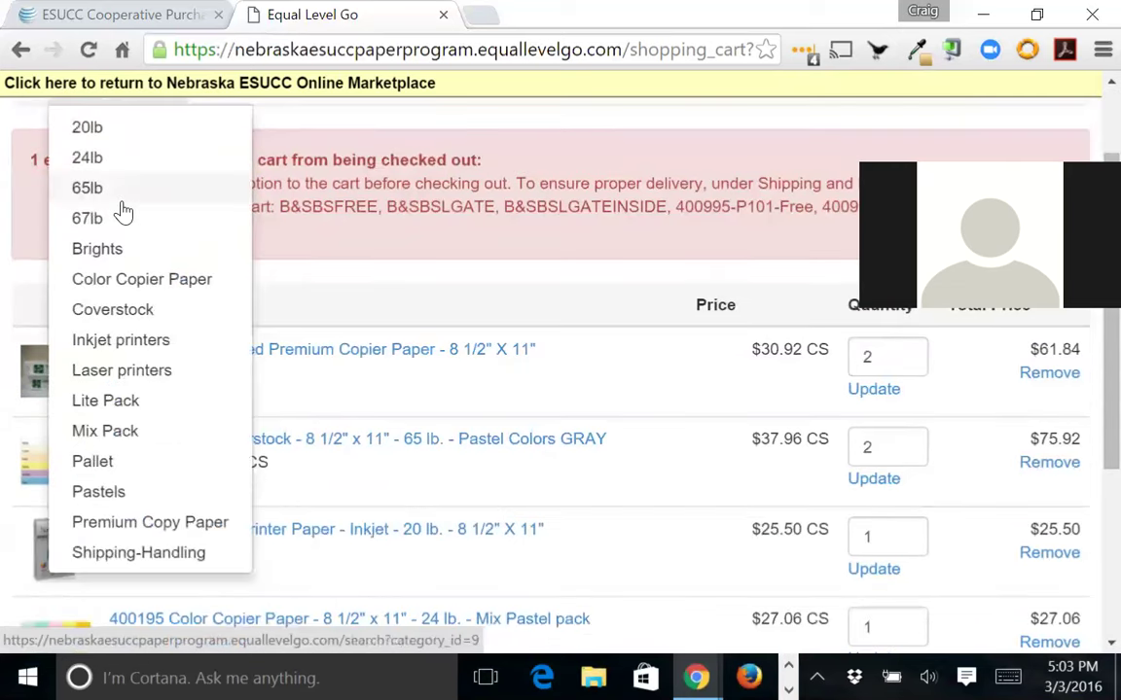
{"action": "left_click", "coordinate": [139, 553]}
Examine the Paper101 and Brown & Saenger delivery options and their prices in the Shipping-Handling category.
{"action": "scroll", "coordinate": [363, 506], "scroll_direction": "down", "scroll_amount": 2}
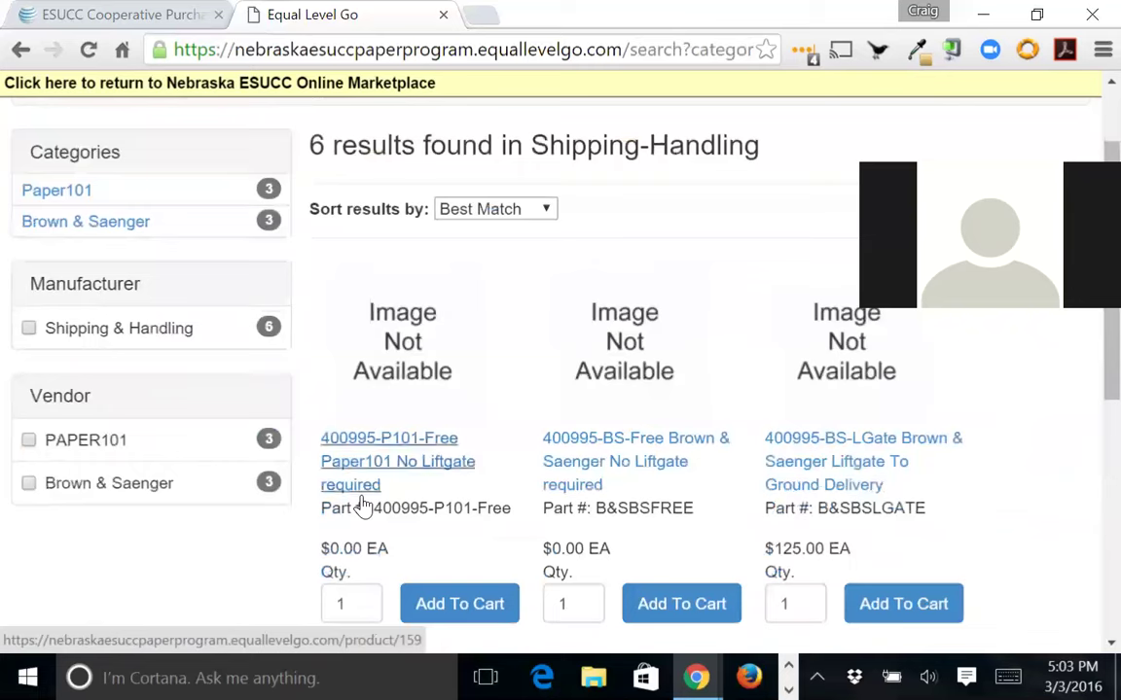
{"action": "scroll", "coordinate": [363, 505], "scroll_direction": "down", "scroll_amount": 2}
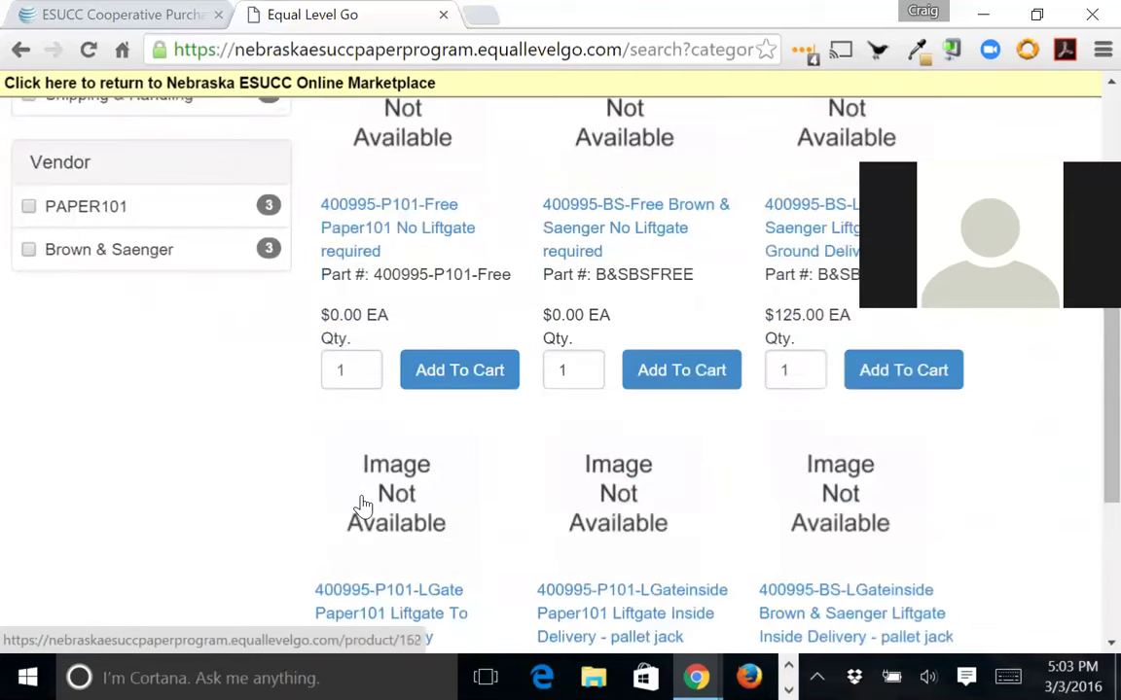
{"action": "scroll", "coordinate": [363, 506], "scroll_direction": "down", "scroll_amount": 3}
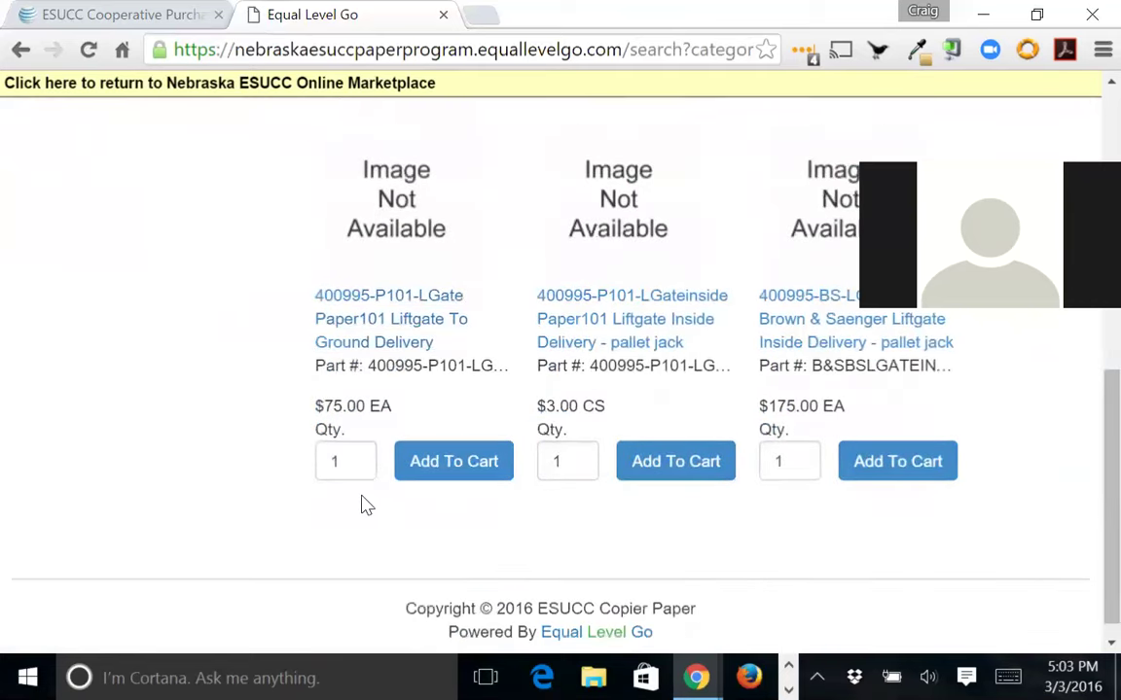
{"action": "scroll", "coordinate": [363, 505], "scroll_direction": "up", "scroll_amount": 3}
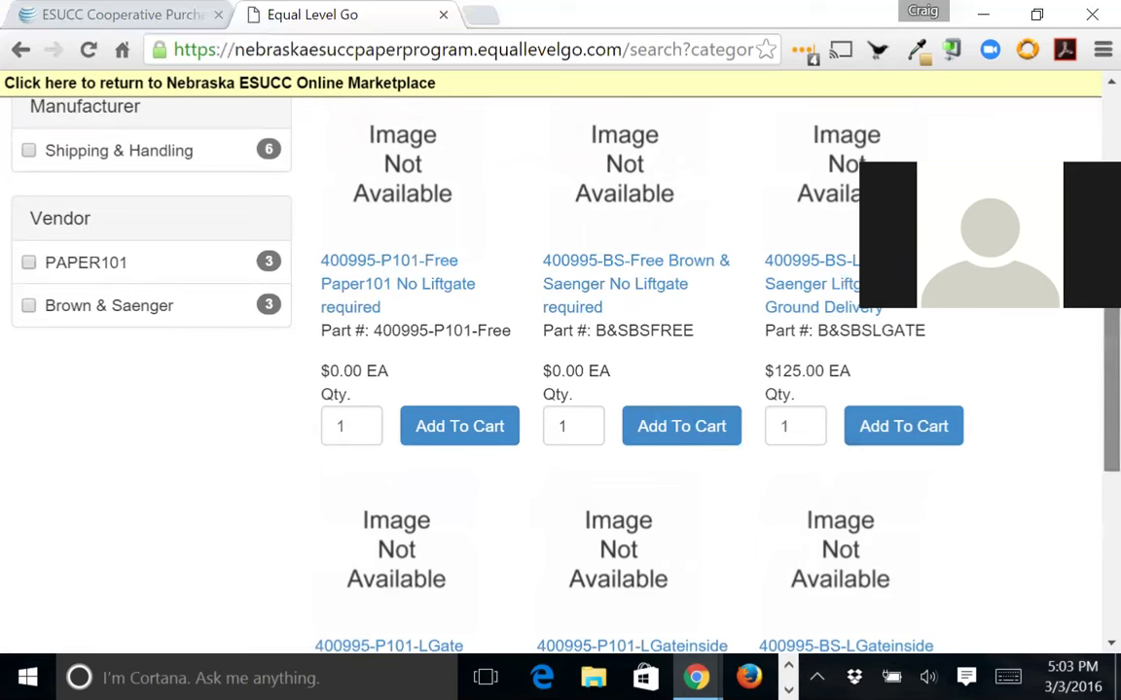
{"action": "scroll", "coordinate": [1086, 333], "scroll_direction": "down", "scroll_amount": 1}
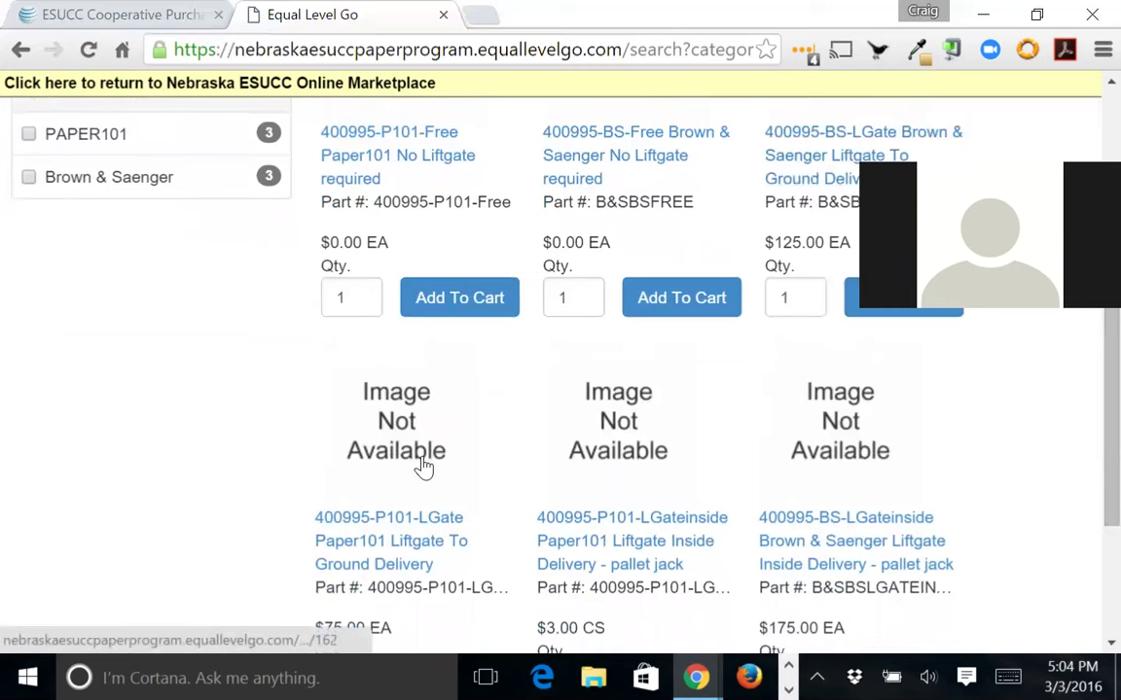
{"action": "scroll", "coordinate": [424, 467], "scroll_direction": "down", "scroll_amount": 1}
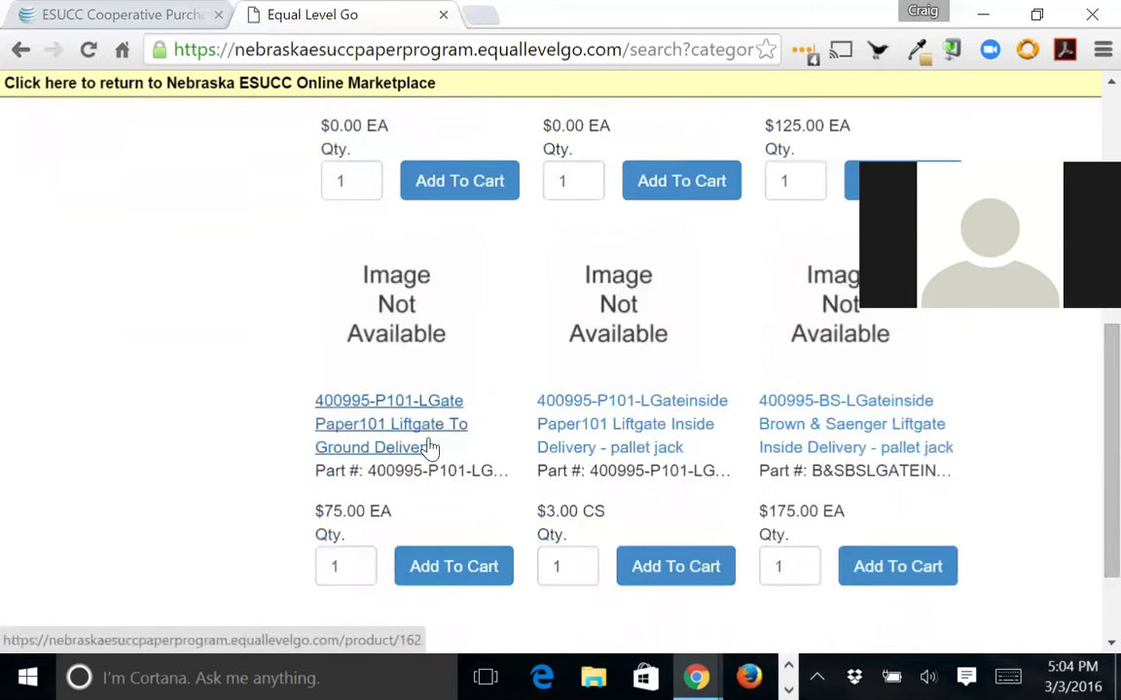
{"action": "scroll", "coordinate": [463, 500], "scroll_direction": "up", "scroll_amount": 1}
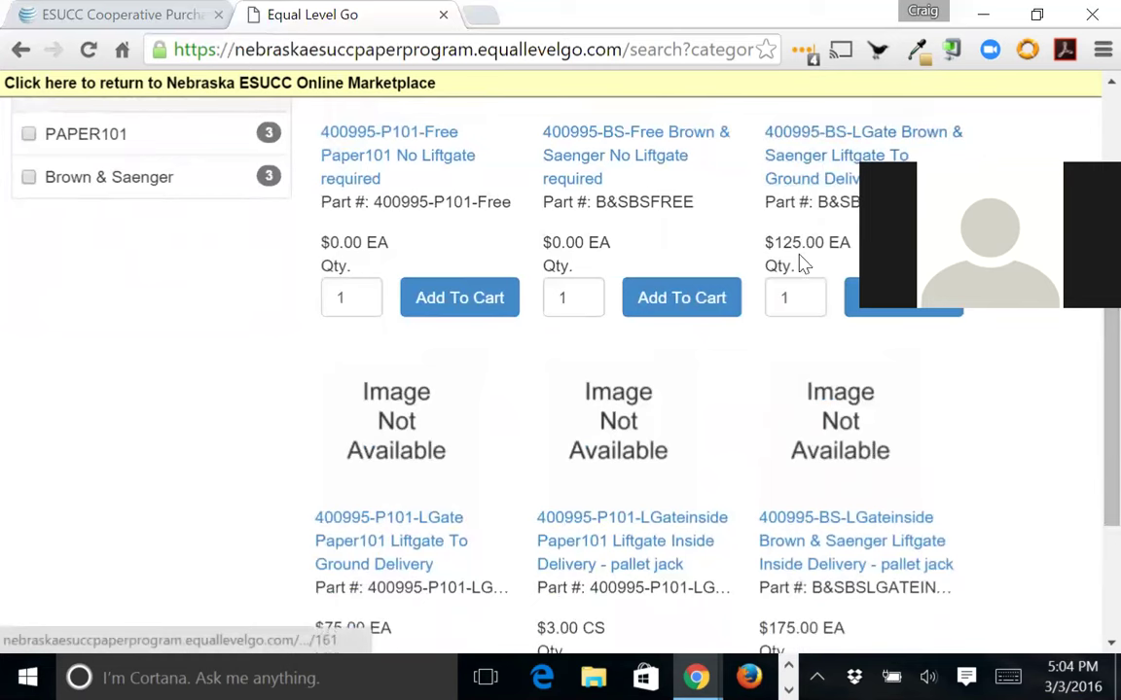
Read the 400995-BS-LGate Brown & Saenger Liftgate To Ground Delivery description, including its quantity rule, and return to the delivery options.
{"action": "left_click", "coordinate": [831, 167]}
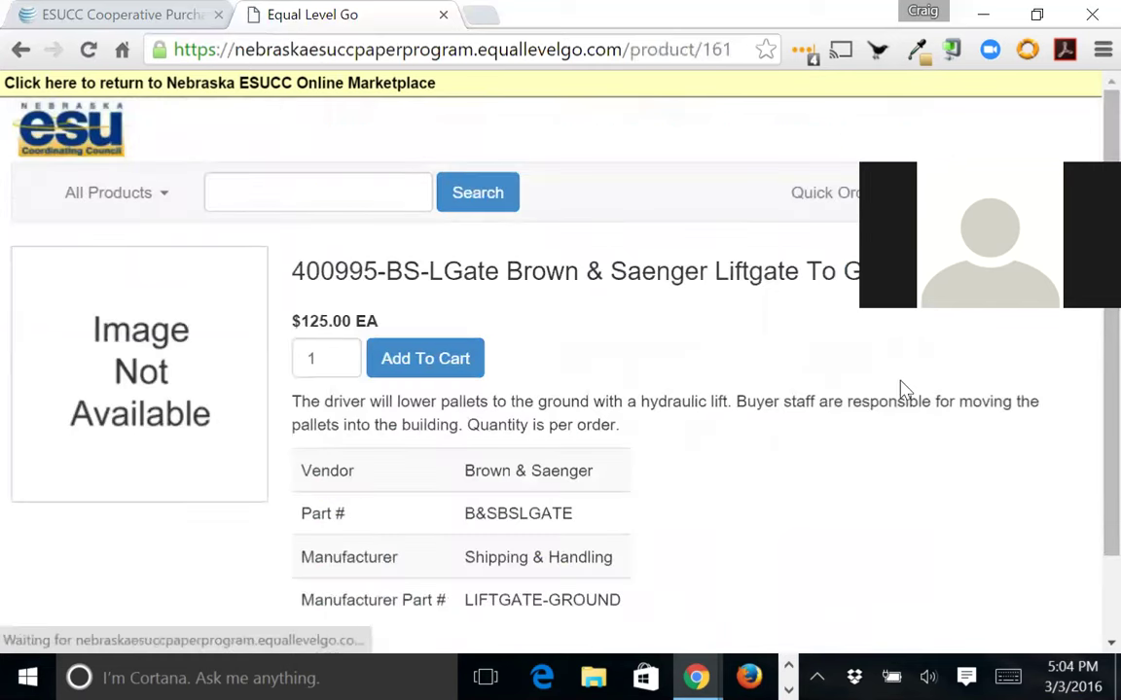
{"action": "scroll", "coordinate": [807, 399], "scroll_direction": "down", "scroll_amount": 1}
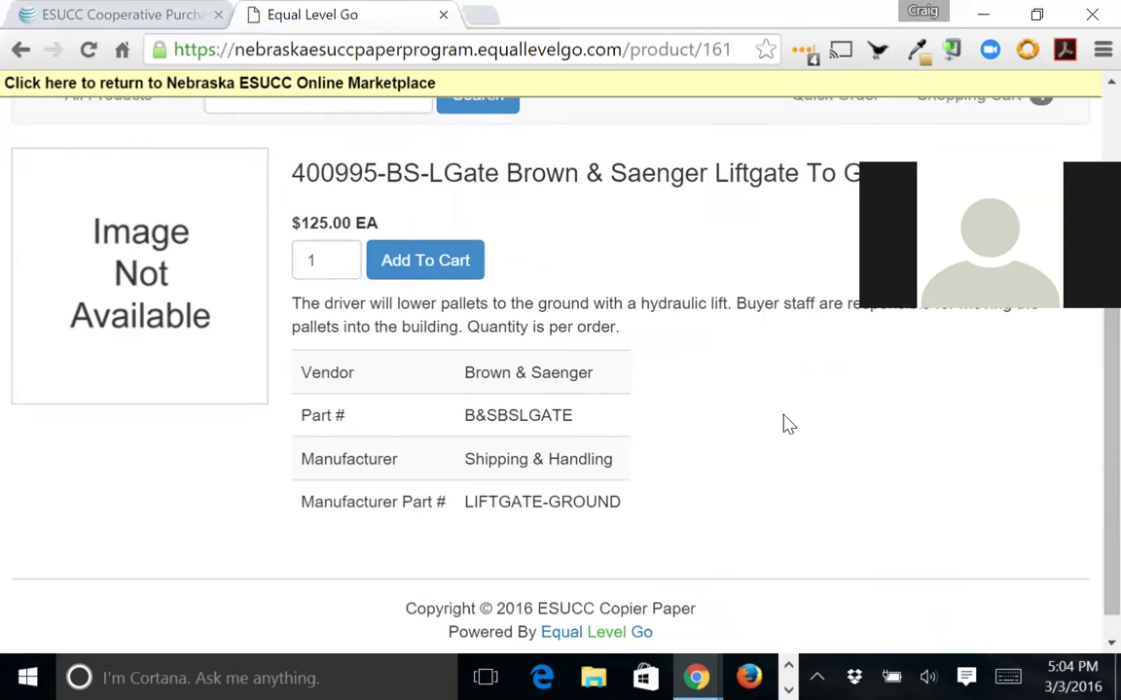
{"action": "left_click_drag", "start_coordinate": [468, 327], "coordinate": [620, 327]}
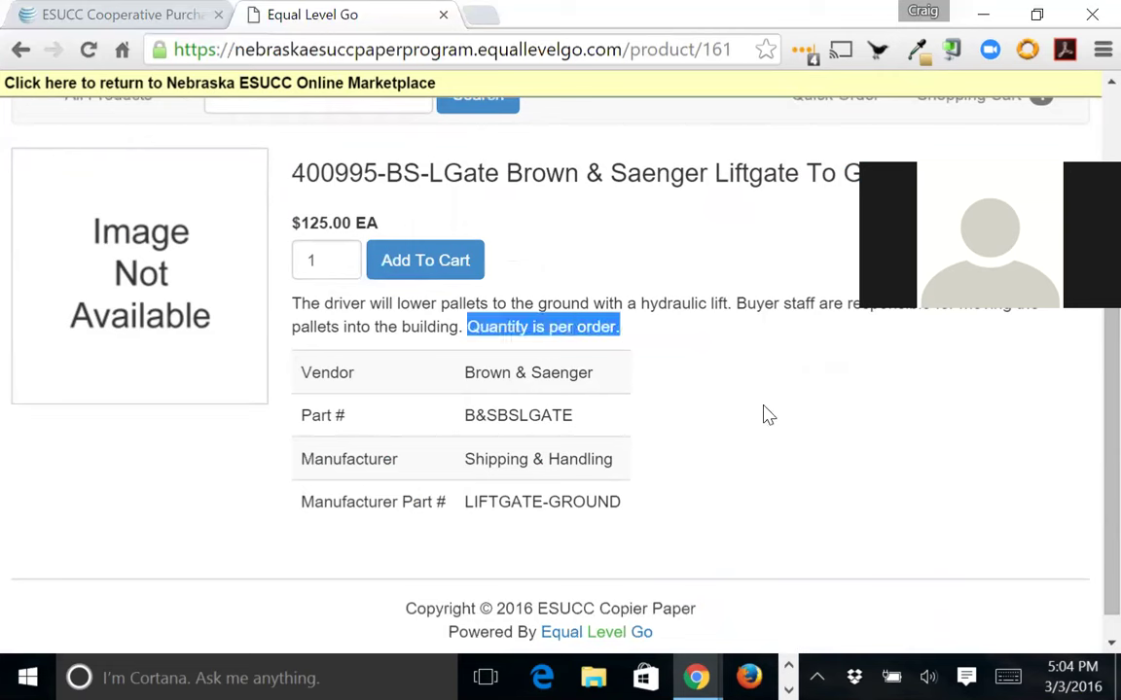
{"action": "scroll", "coordinate": [763, 416], "scroll_direction": "down", "scroll_amount": 1}
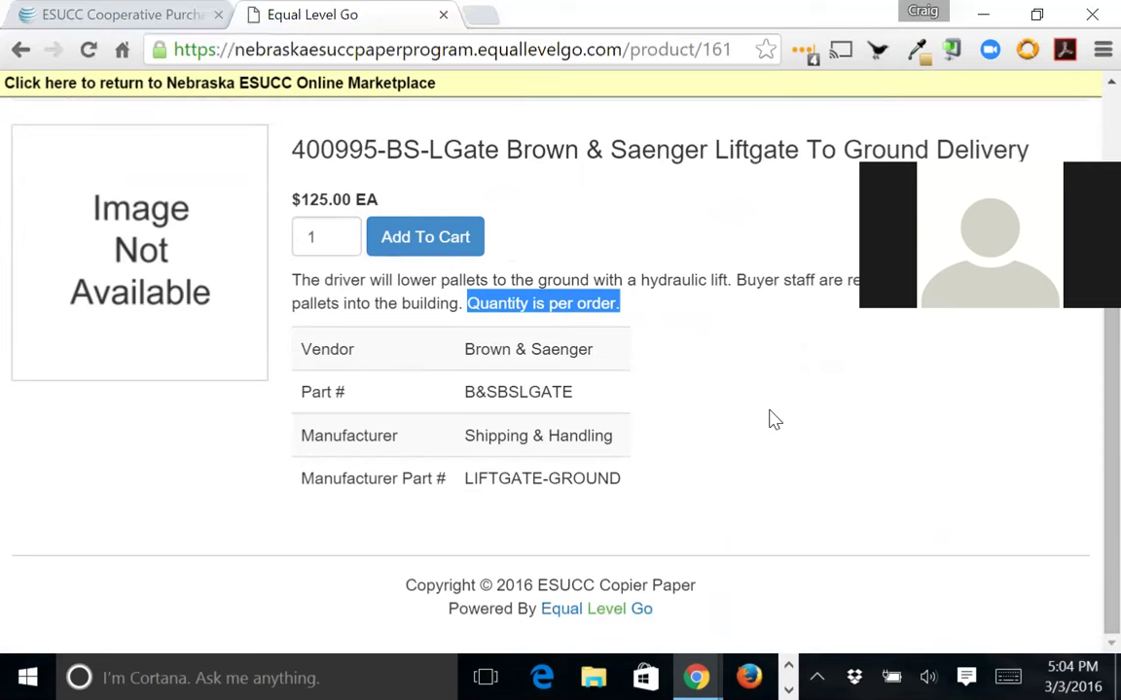
{"action": "scroll", "coordinate": [768, 419], "scroll_direction": "up", "scroll_amount": 2}
{"action": "scroll", "coordinate": [770, 419], "scroll_direction": "down", "scroll_amount": 2}
{"action": "left_click", "coordinate": [21, 50]}
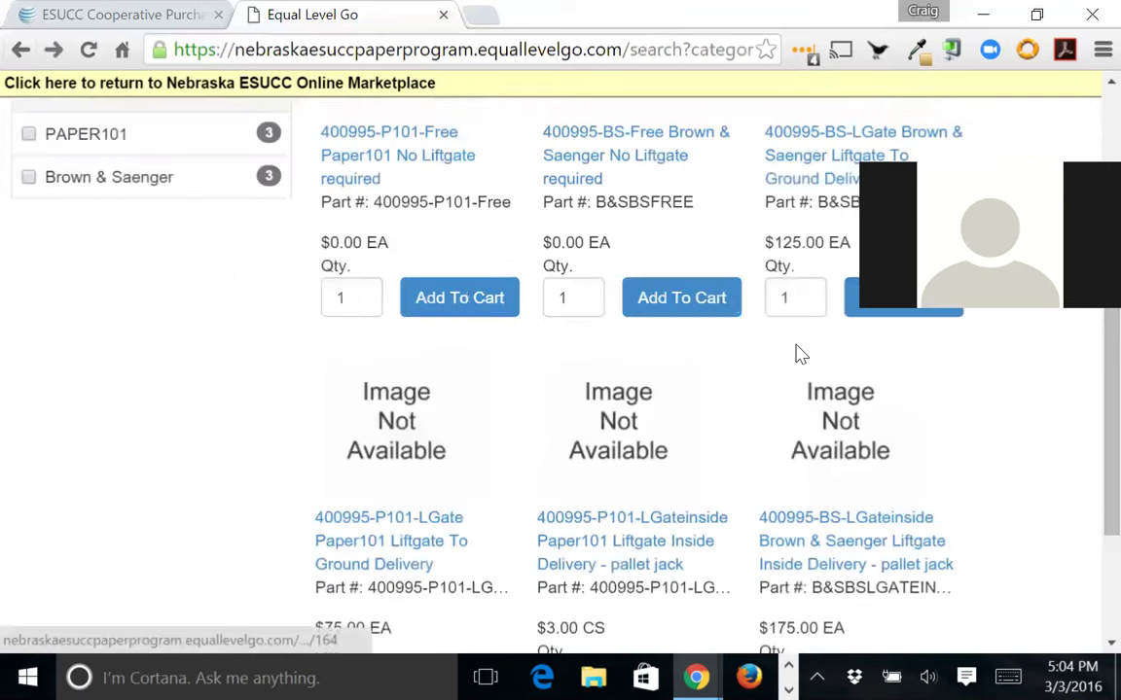
Open the 400995-P101-LGate Paper101 Liftgate To Ground Delivery product and read its cases-per-pallet and pallet quantity rules.
{"action": "scroll", "coordinate": [796, 352], "scroll_direction": "down", "scroll_amount": 3}
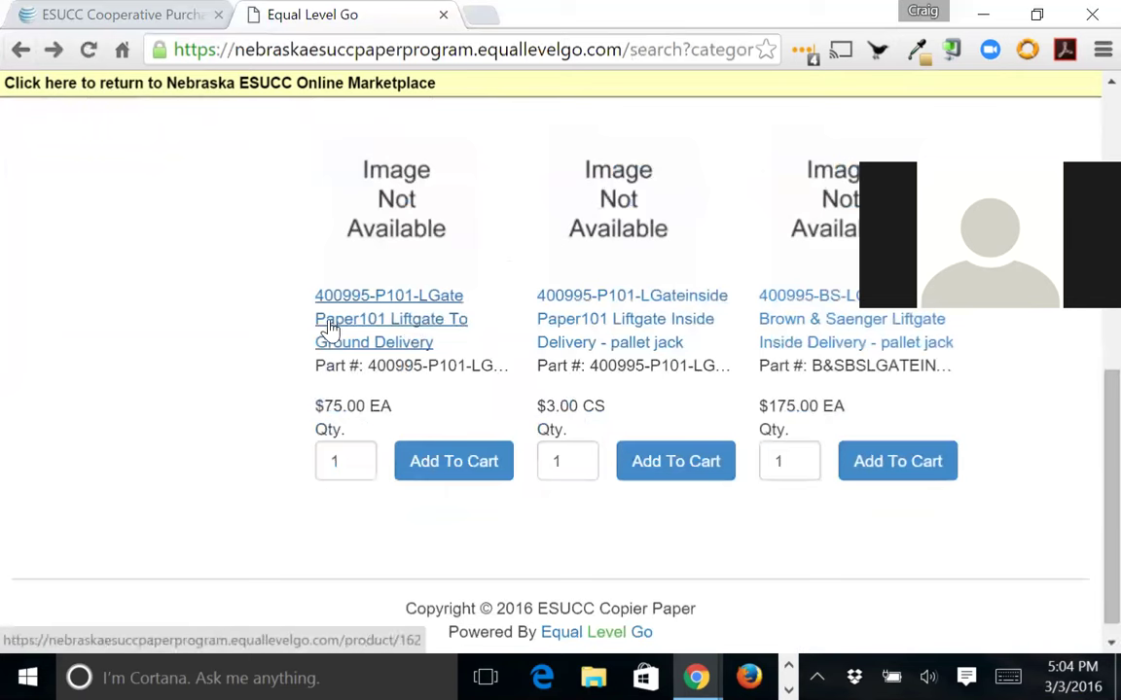
{"action": "left_click", "coordinate": [413, 331]}
{"action": "scroll", "coordinate": [348, 397], "scroll_direction": "down", "scroll_amount": 2}
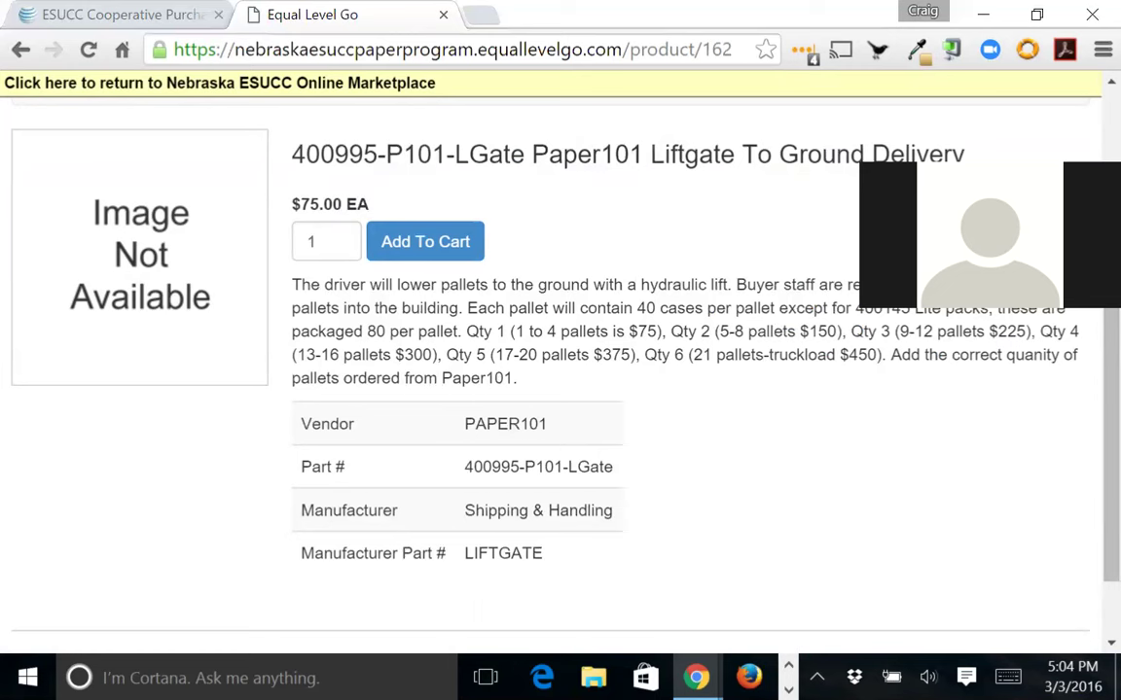
{"action": "left_click_drag", "start_coordinate": [638, 308], "coordinate": [761, 309]}
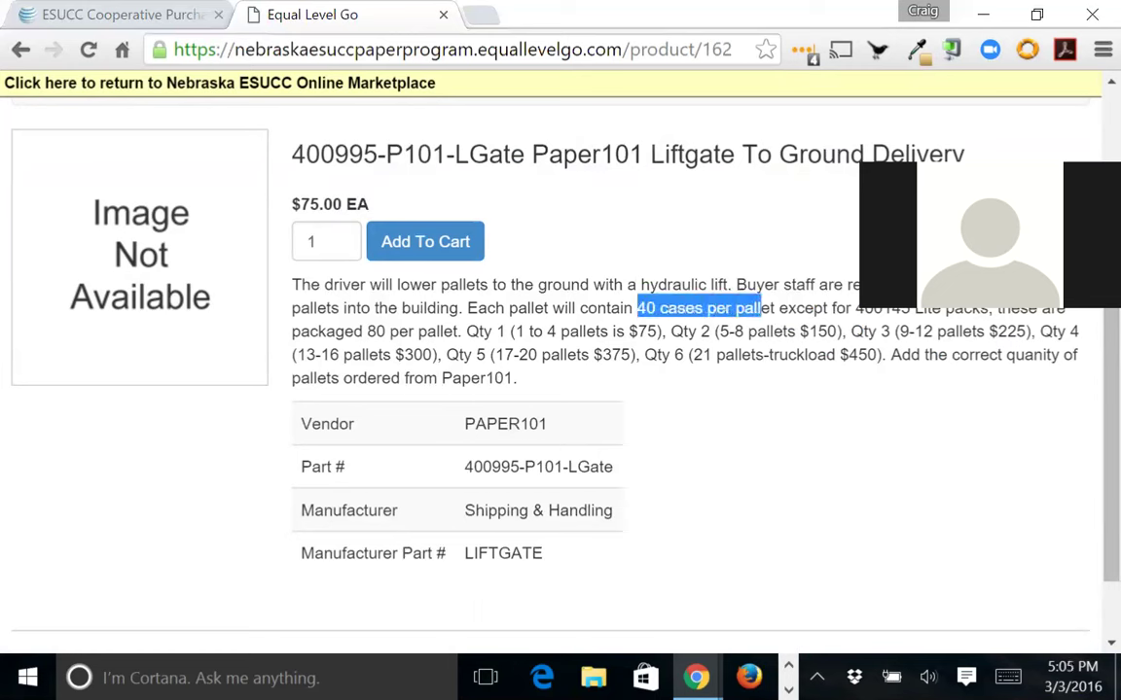
{"action": "left_click_drag", "start_coordinate": [301, 331], "coordinate": [444, 332]}
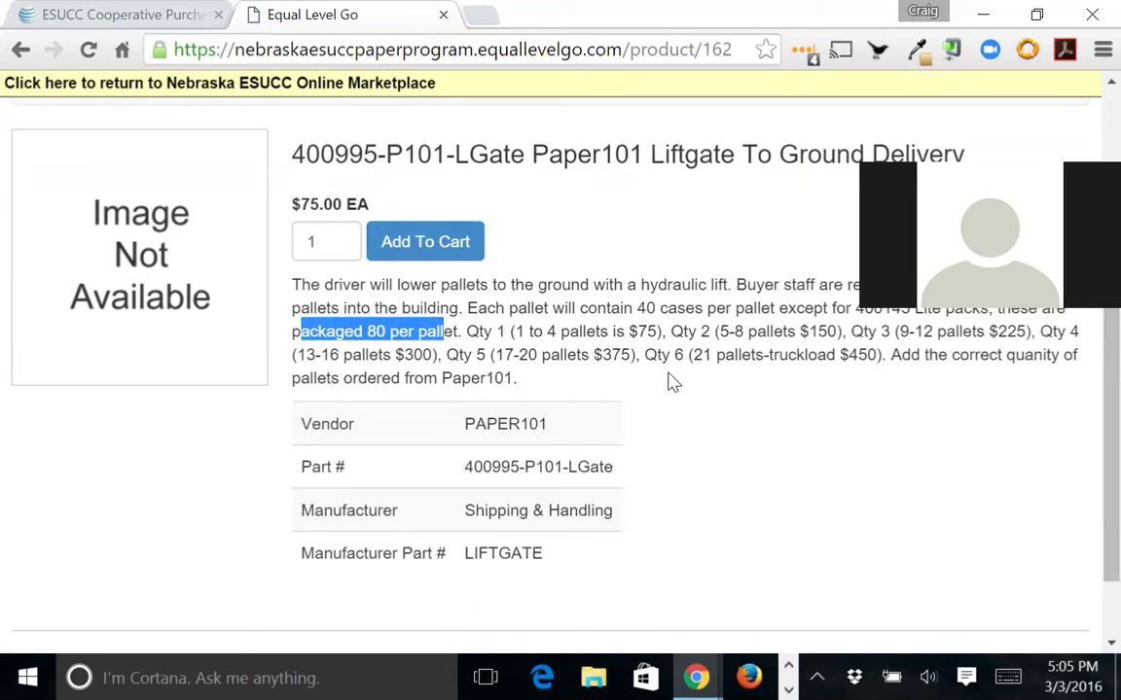
{"action": "left_click", "coordinate": [444, 336]}
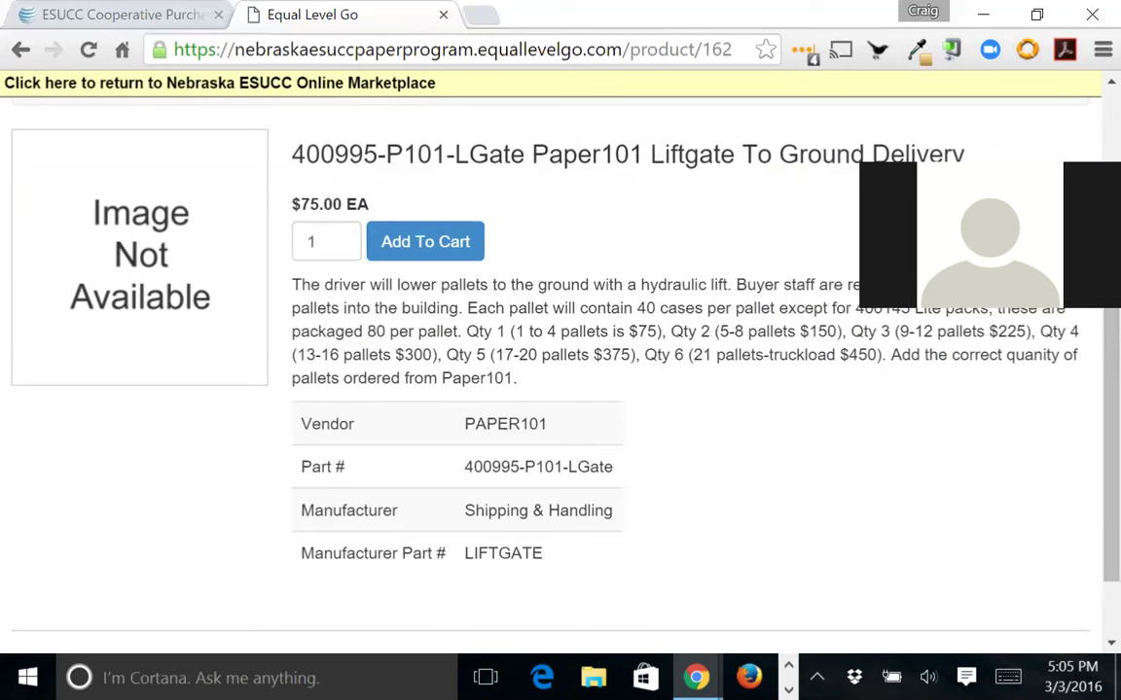
{"action": "left_click_drag", "start_coordinate": [466, 332], "coordinate": [528, 332]}
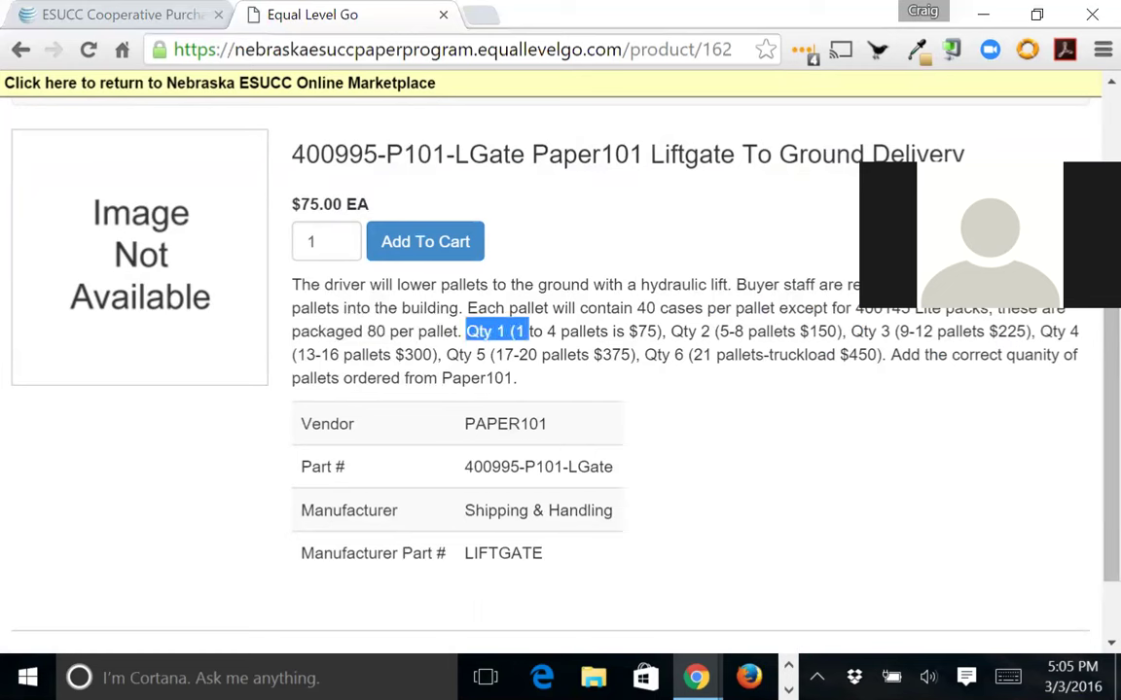
{"action": "left_click", "coordinate": [448, 294]}
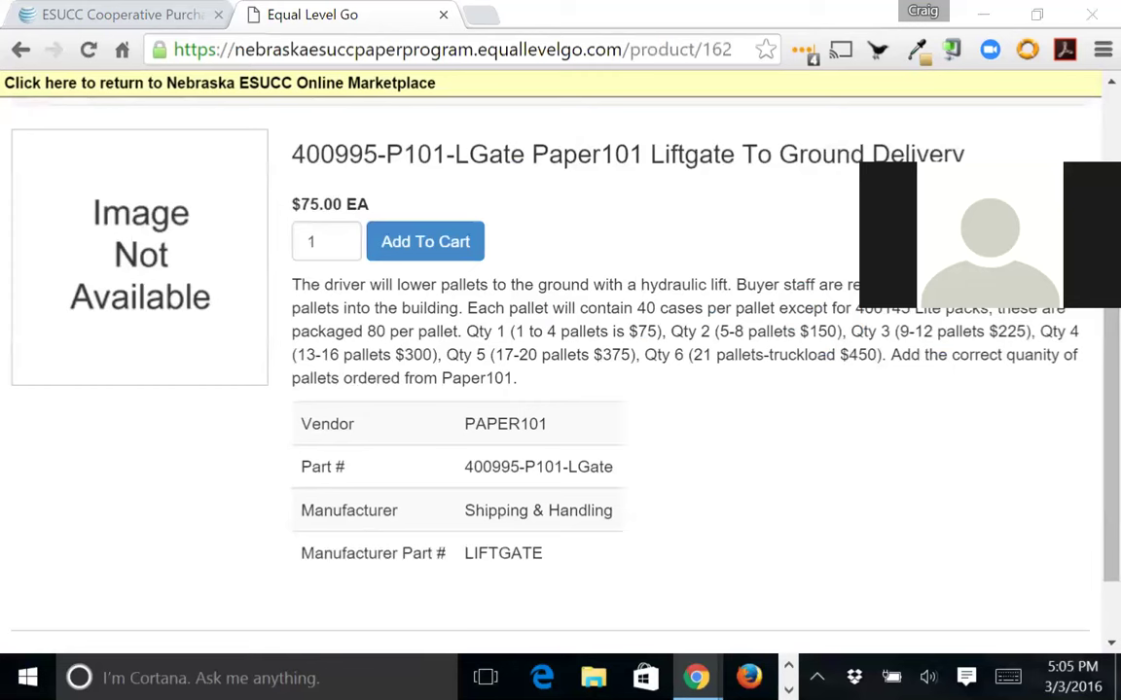
{"action": "left_click_drag", "start_coordinate": [731, 332], "coordinate": [759, 332]}
{"action": "left_click", "coordinate": [759, 332]}
Add the 400995-P101-LGate Paper101 Liftgate To Ground Delivery to the cart with a quantity of 1.
{"action": "left_click", "coordinate": [310, 242]}
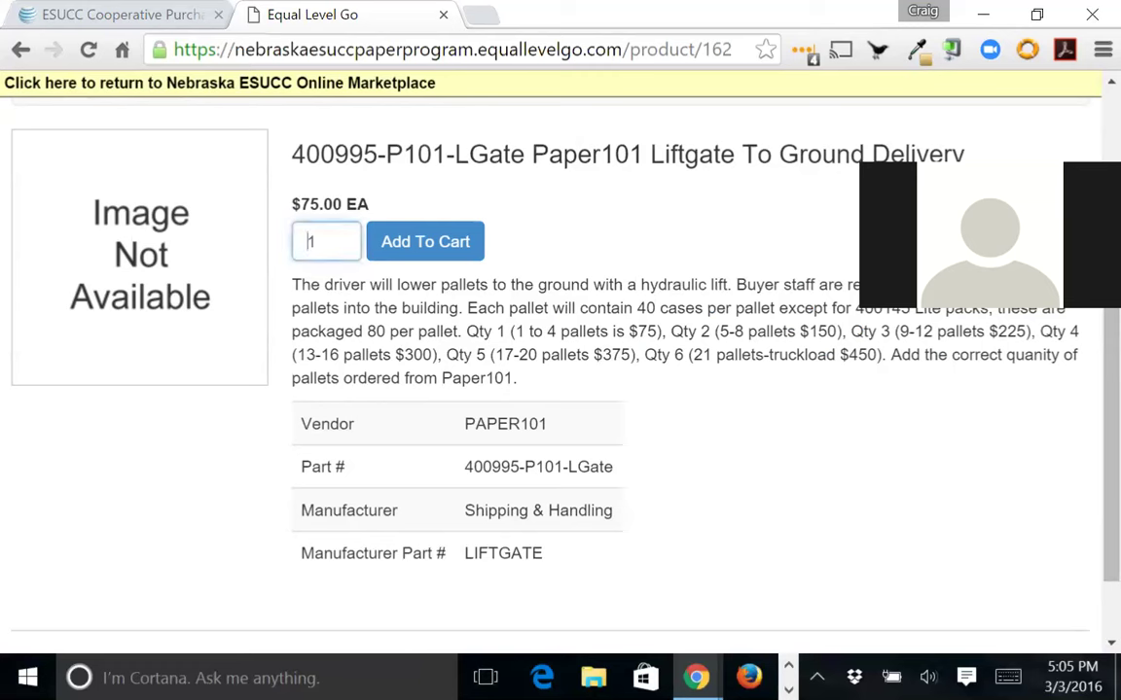
{"action": "double_click", "coordinate": [313, 242]}
{"action": "left_click", "coordinate": [583, 234]}
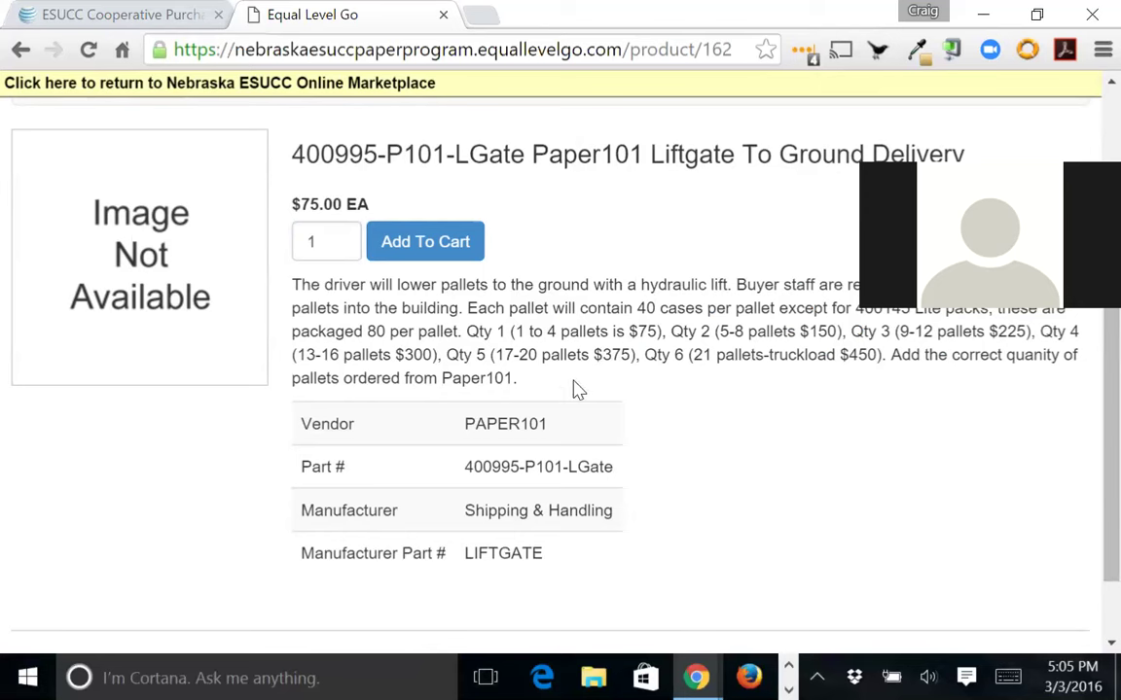
{"action": "scroll", "coordinate": [400, 238], "scroll_direction": "down", "scroll_amount": 1}
{"action": "left_click", "coordinate": [394, 170]}
Review the cart's paper items together with the Paper101 liftgate delivery line and the total.
{"action": "scroll", "coordinate": [788, 452], "scroll_direction": "down", "scroll_amount": 3}
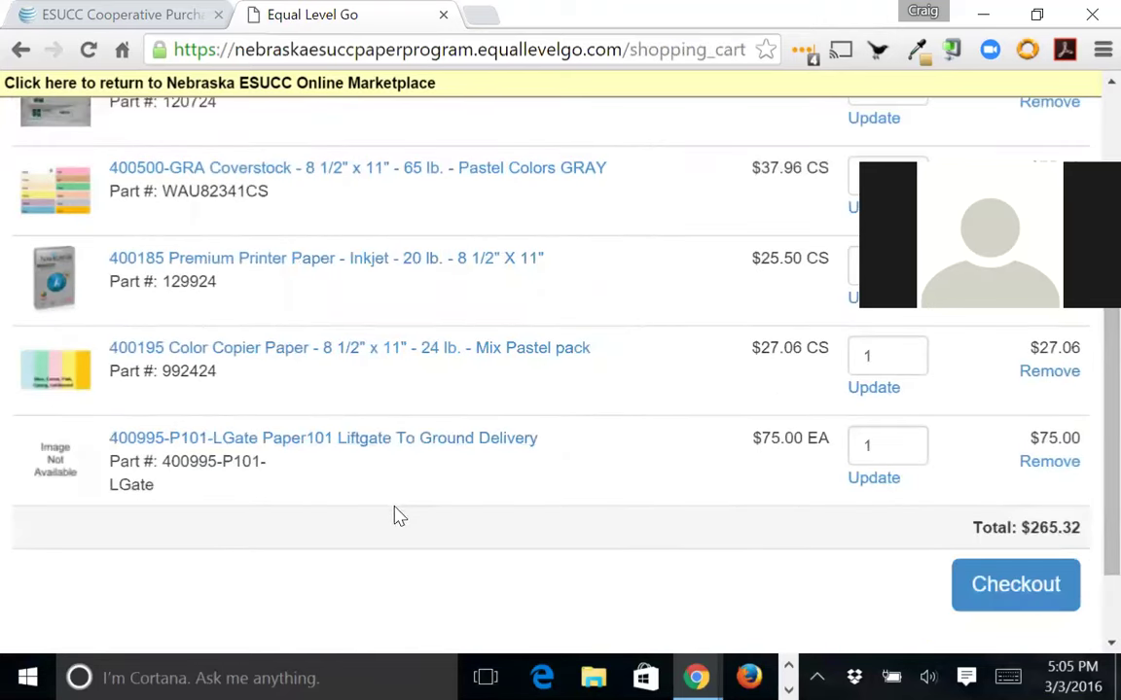
{"action": "scroll", "coordinate": [545, 515], "scroll_direction": "up", "scroll_amount": 1}
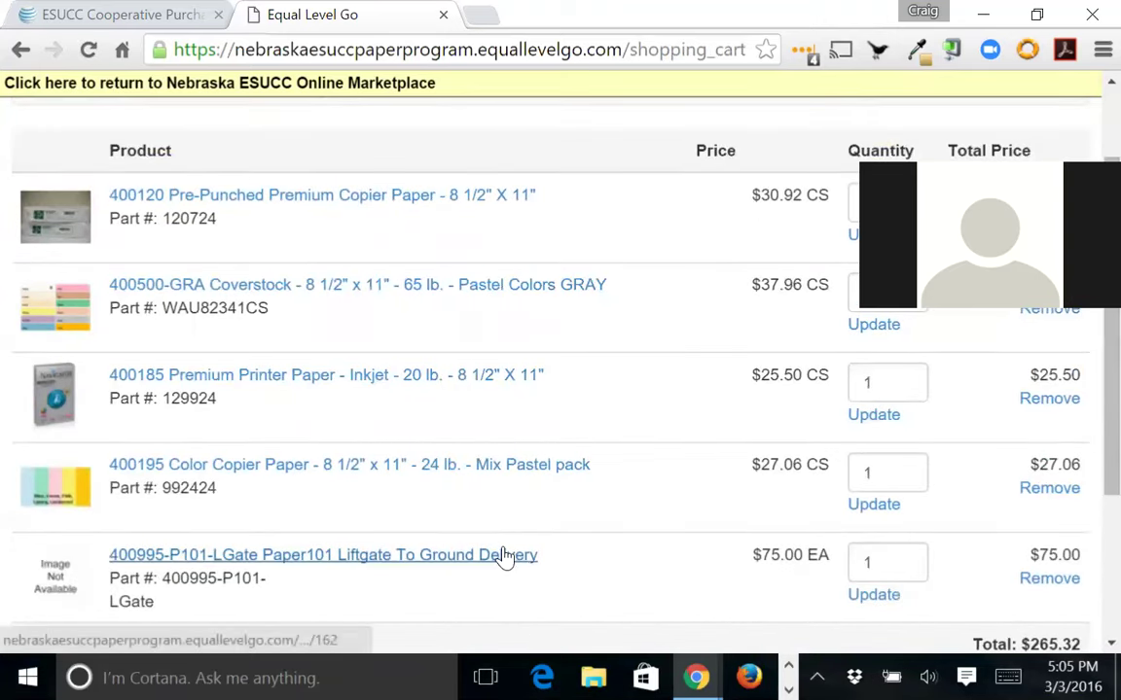
{"action": "scroll", "coordinate": [495, 553], "scroll_direction": "up", "scroll_amount": 1}
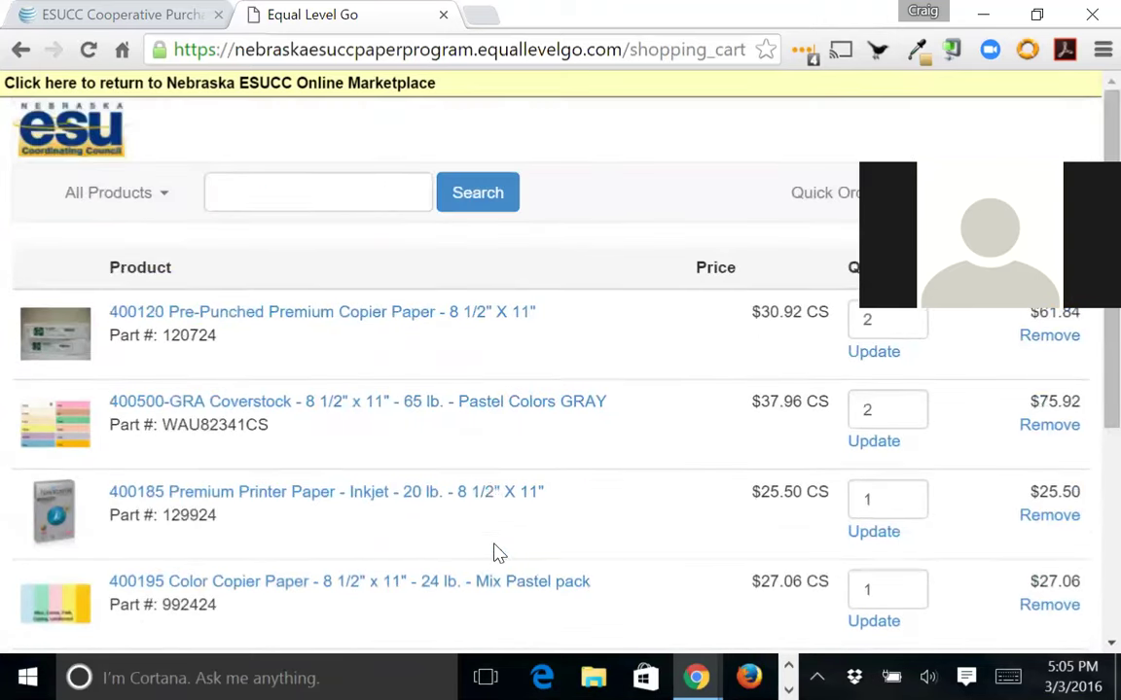
{"action": "scroll", "coordinate": [525, 595], "scroll_direction": "down", "scroll_amount": 1}
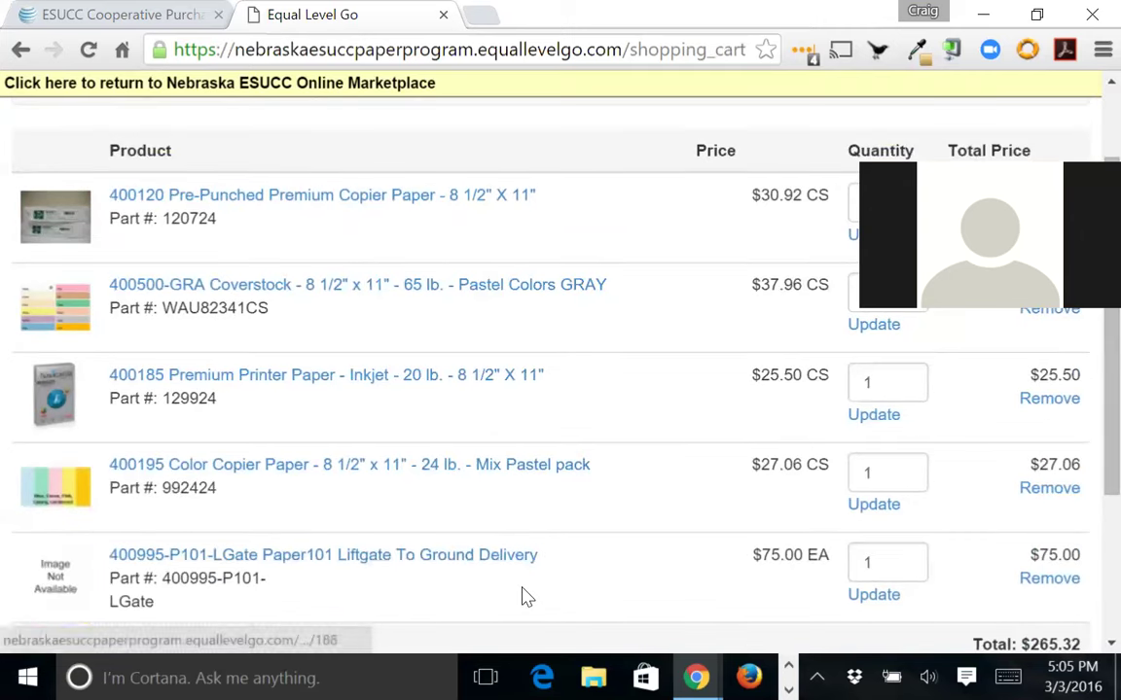
{"action": "scroll", "coordinate": [523, 598], "scroll_direction": "up", "scroll_amount": 1}
{"action": "scroll", "coordinate": [611, 589], "scroll_direction": "down", "scroll_amount": 1}
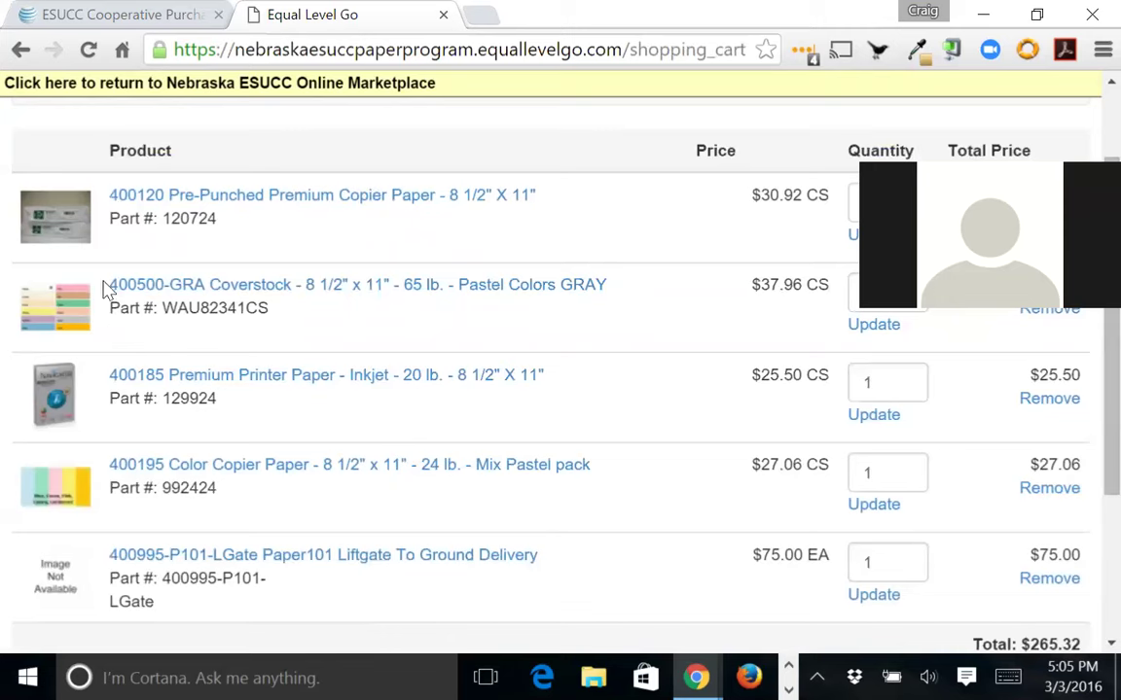
{"action": "scroll", "coordinate": [168, 250], "scroll_direction": "up", "scroll_amount": 1}
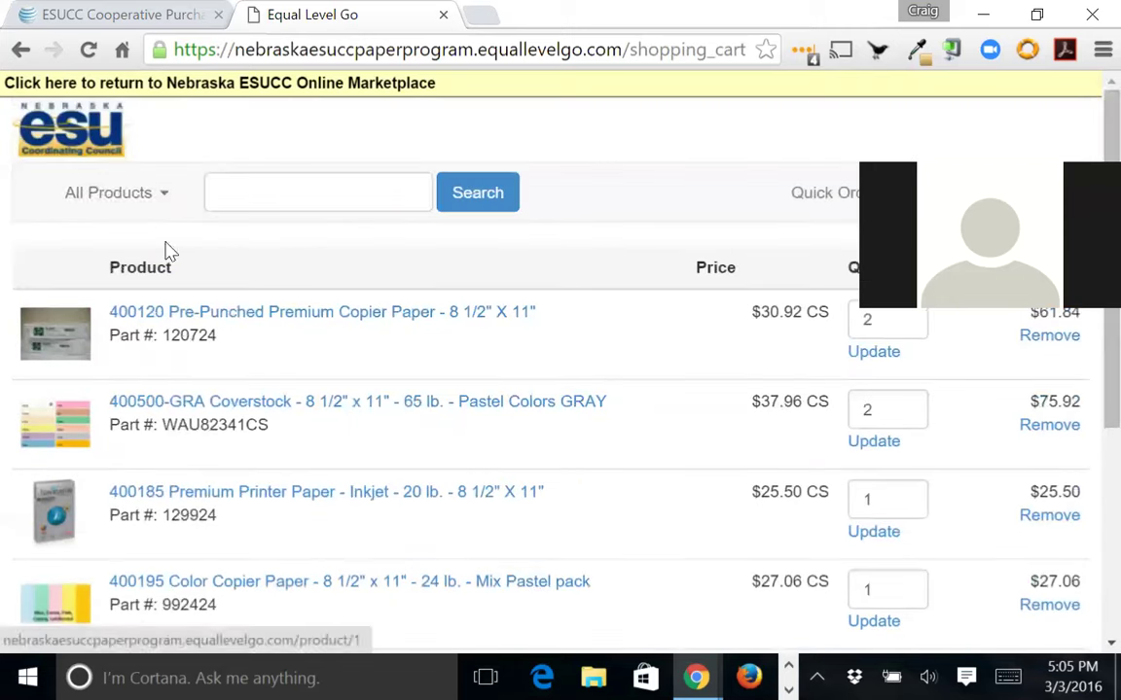
Add 1 of the 400995-BS-Free Brown & Saenger No Liftgate required option from the Shipping-Handling category to the cart.
{"action": "left_click", "coordinate": [151, 201]}
{"action": "scroll", "coordinate": [165, 499], "scroll_direction": "down", "scroll_amount": 1}
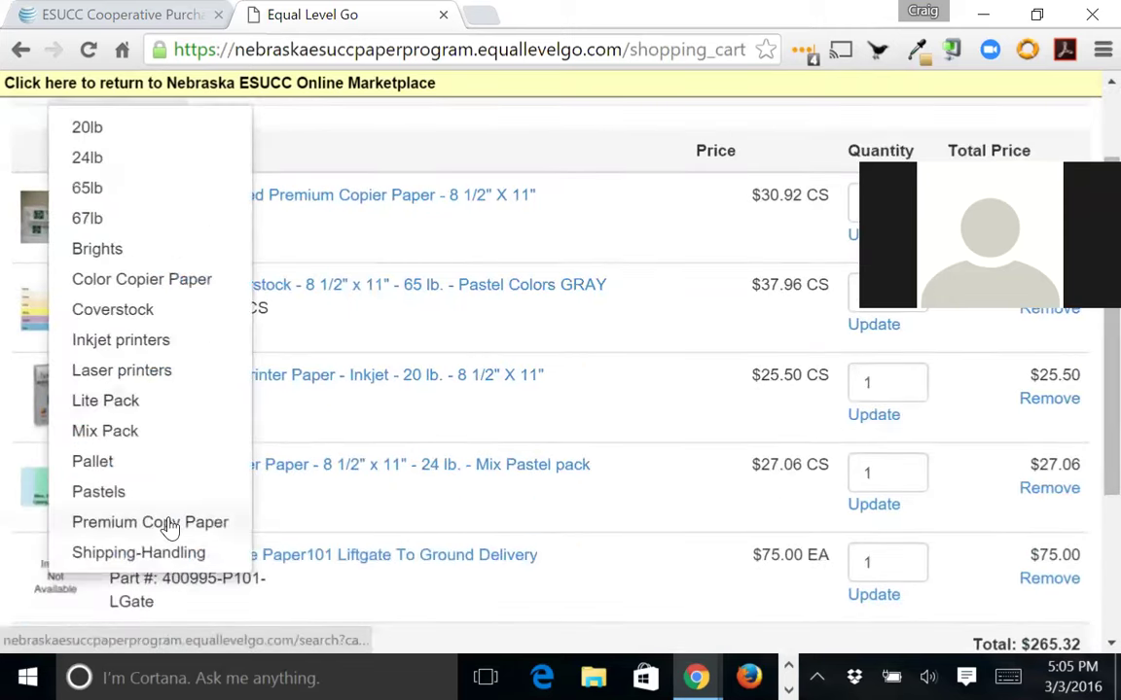
{"action": "left_click", "coordinate": [165, 556]}
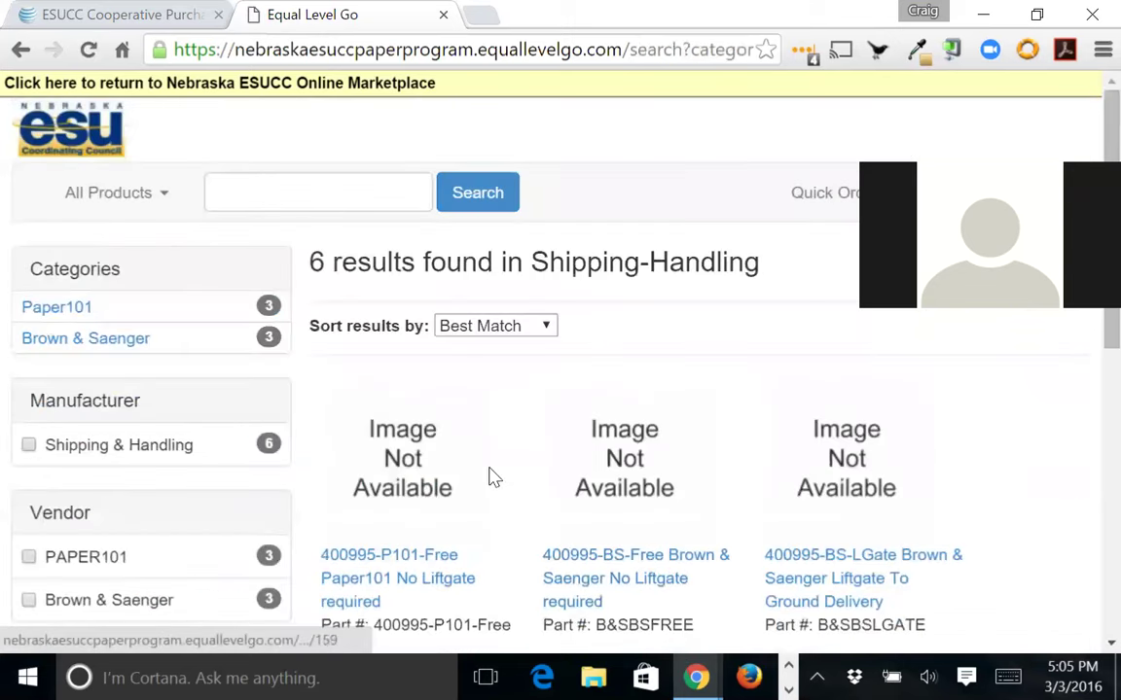
{"action": "scroll", "coordinate": [525, 486], "scroll_direction": "down", "scroll_amount": 1}
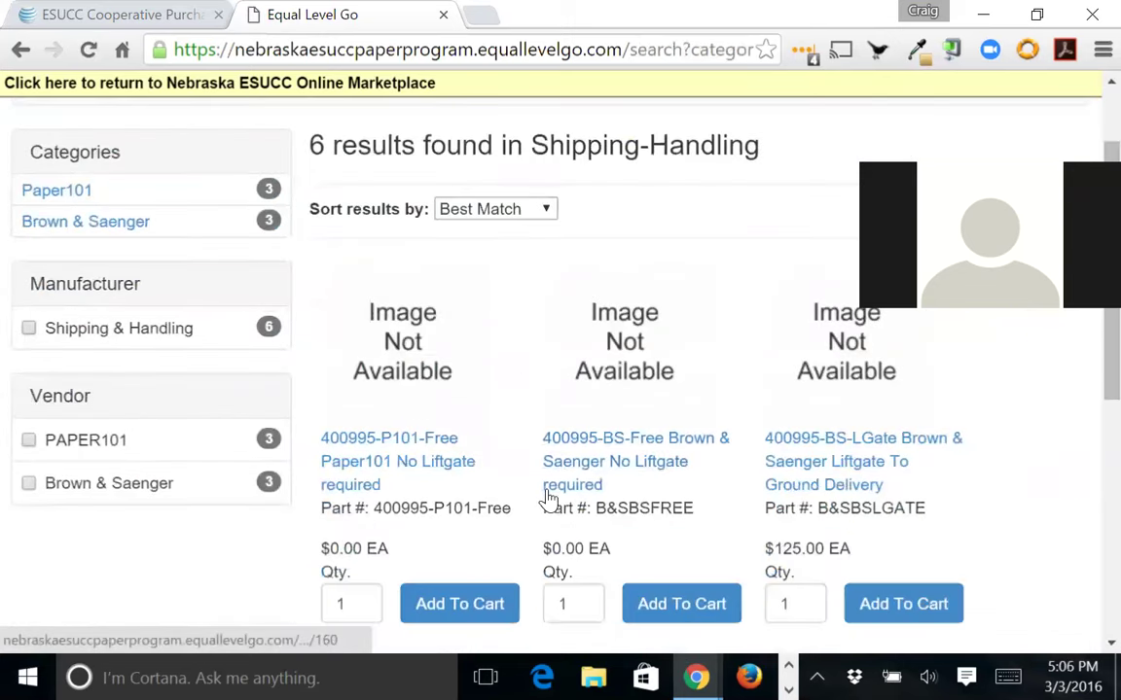
{"action": "left_click", "coordinate": [680, 613]}
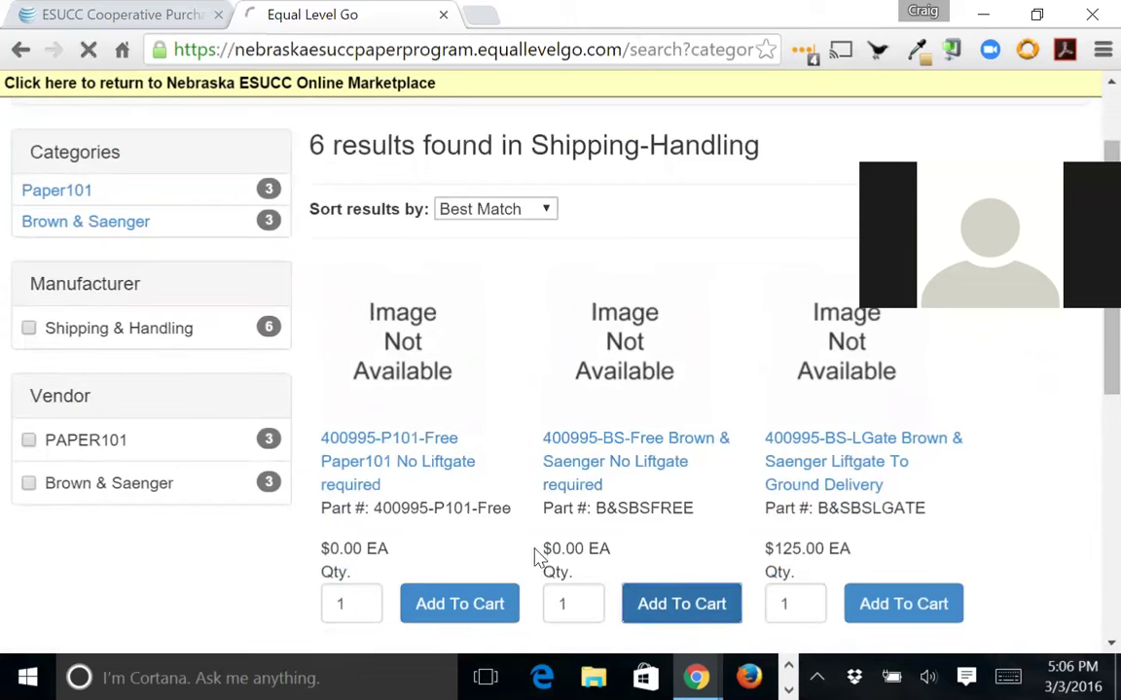
{"action": "scroll", "coordinate": [435, 459], "scroll_direction": "down", "scroll_amount": 1}
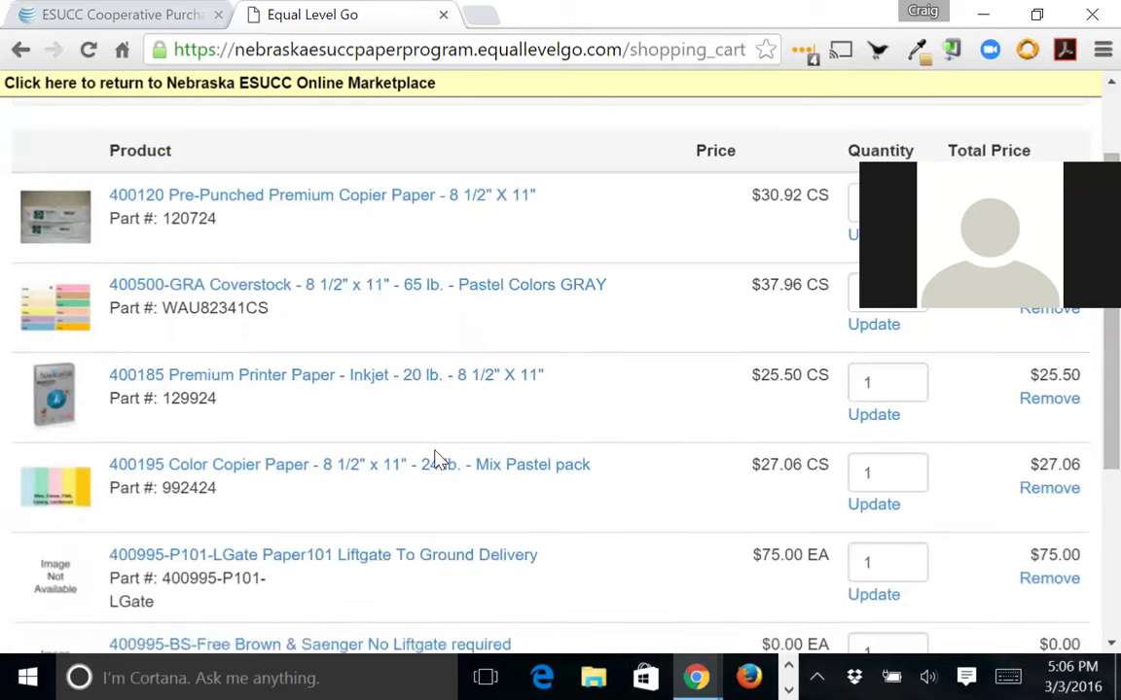
Check out the paper catalog cart and review the items transferred into the Nebraska ESUCC marketplace shopping cart.
{"action": "scroll", "coordinate": [435, 459], "scroll_direction": "up", "scroll_amount": 1}
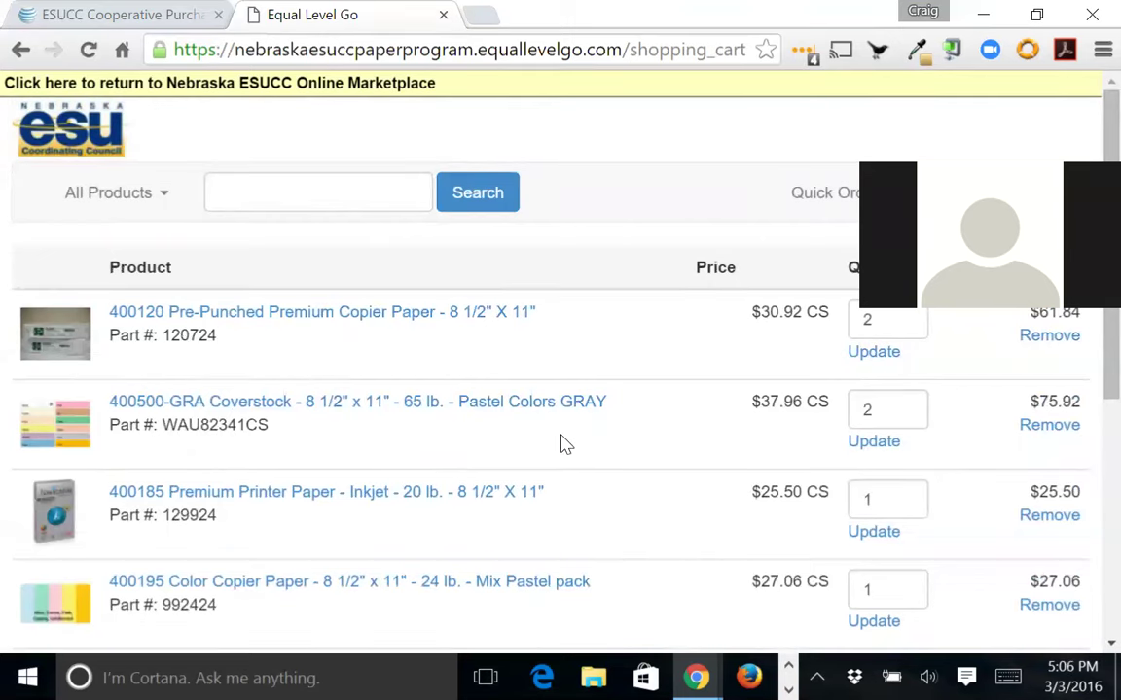
{"action": "scroll", "coordinate": [732, 530], "scroll_direction": "down", "scroll_amount": 3}
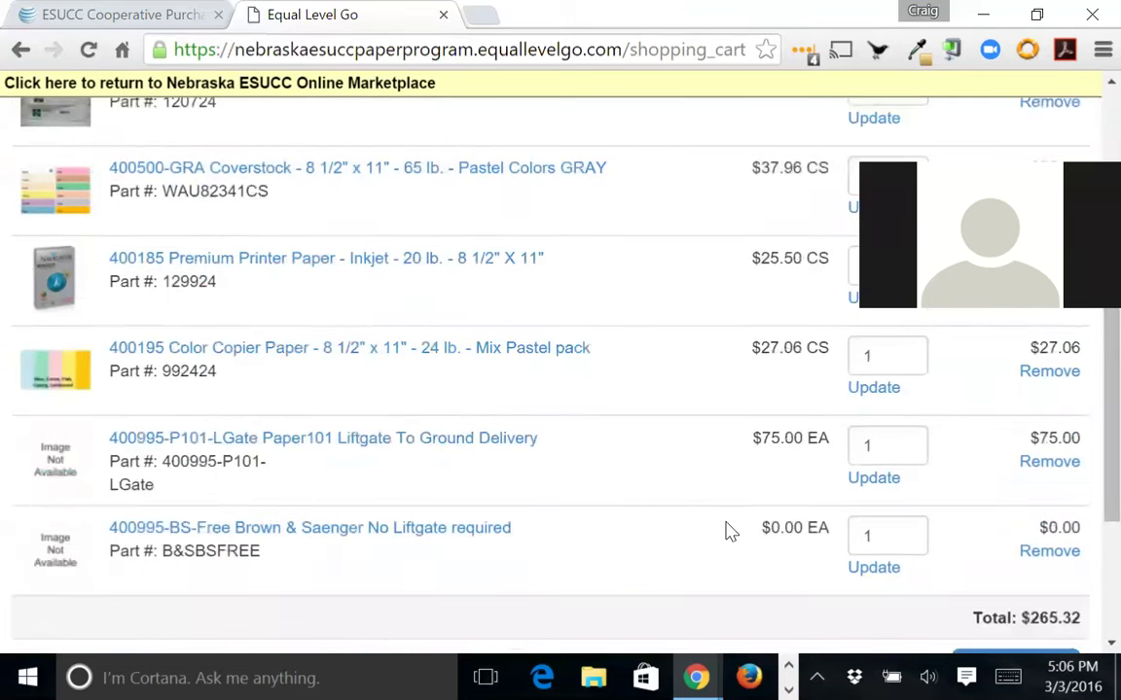
{"action": "scroll", "coordinate": [731, 531], "scroll_direction": "down", "scroll_amount": 3}
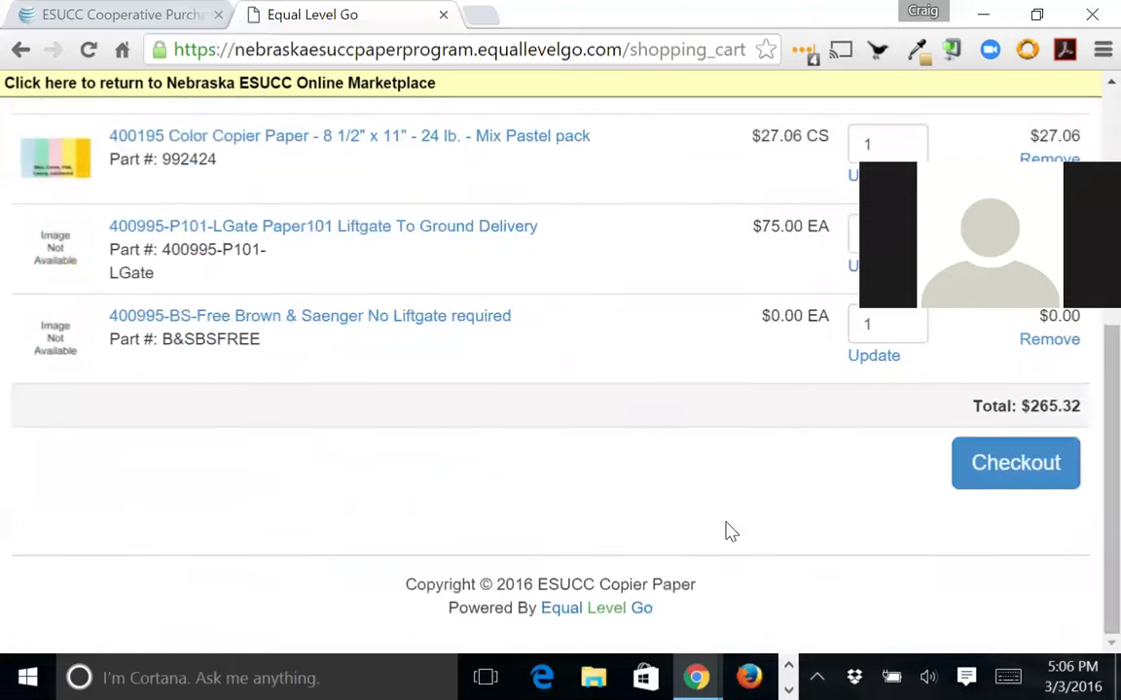
{"action": "left_click", "coordinate": [1038, 480]}
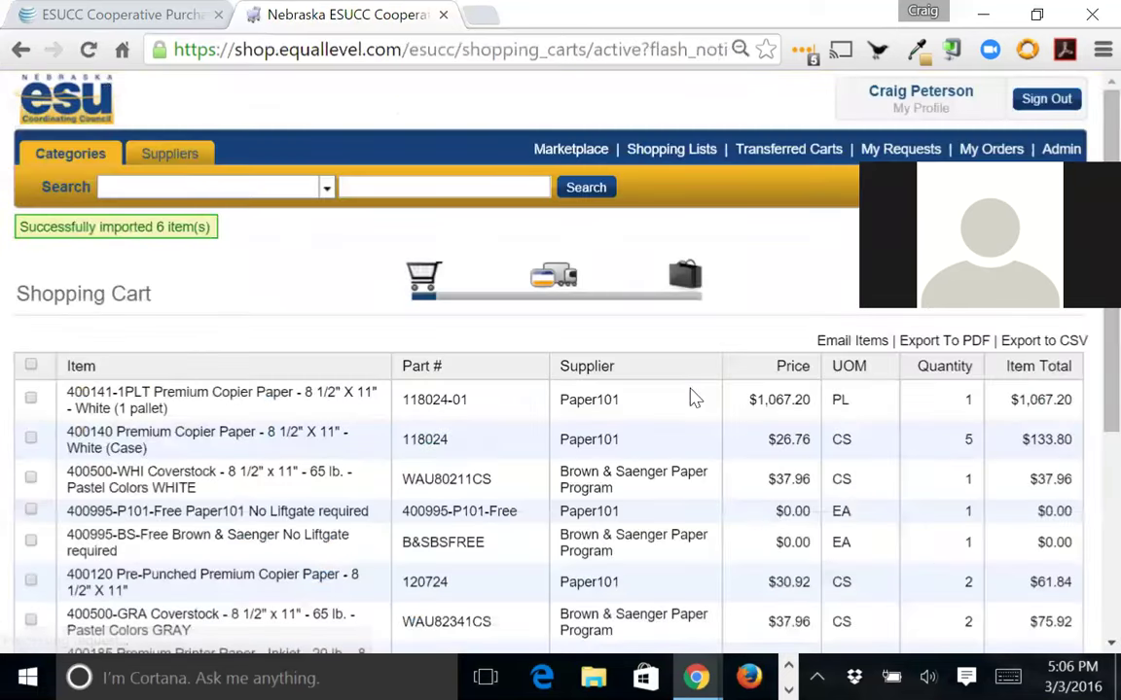
{"action": "scroll", "coordinate": [433, 580], "scroll_direction": "down", "scroll_amount": 4}
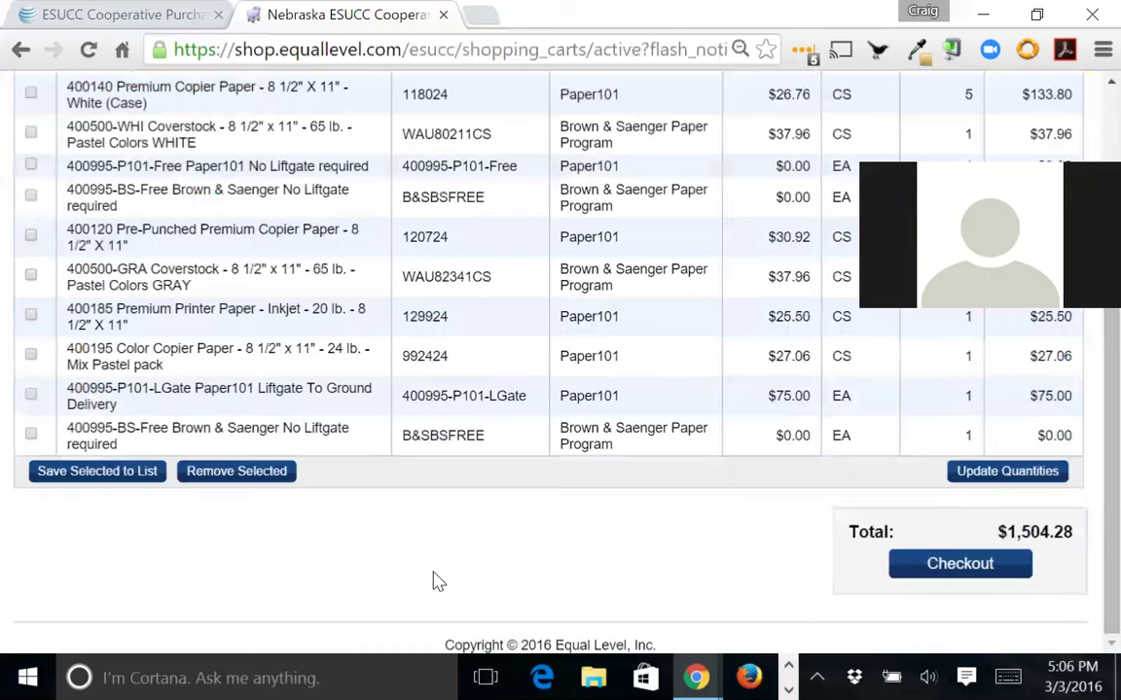
{"action": "scroll", "coordinate": [436, 581], "scroll_direction": "up", "scroll_amount": 4}
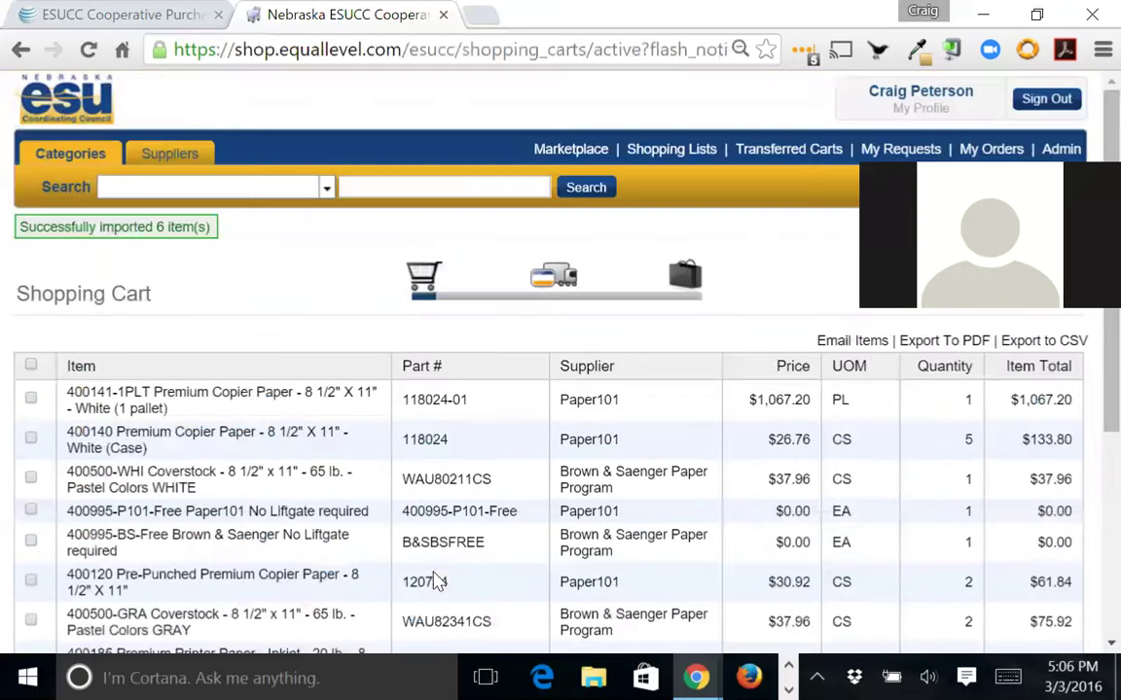
Sign out of the marketplace, reopen ESUCC Marketplace from the cooperative's website, and sign back in with the prefilled credentials.
{"action": "left_click", "coordinate": [1040, 102]}
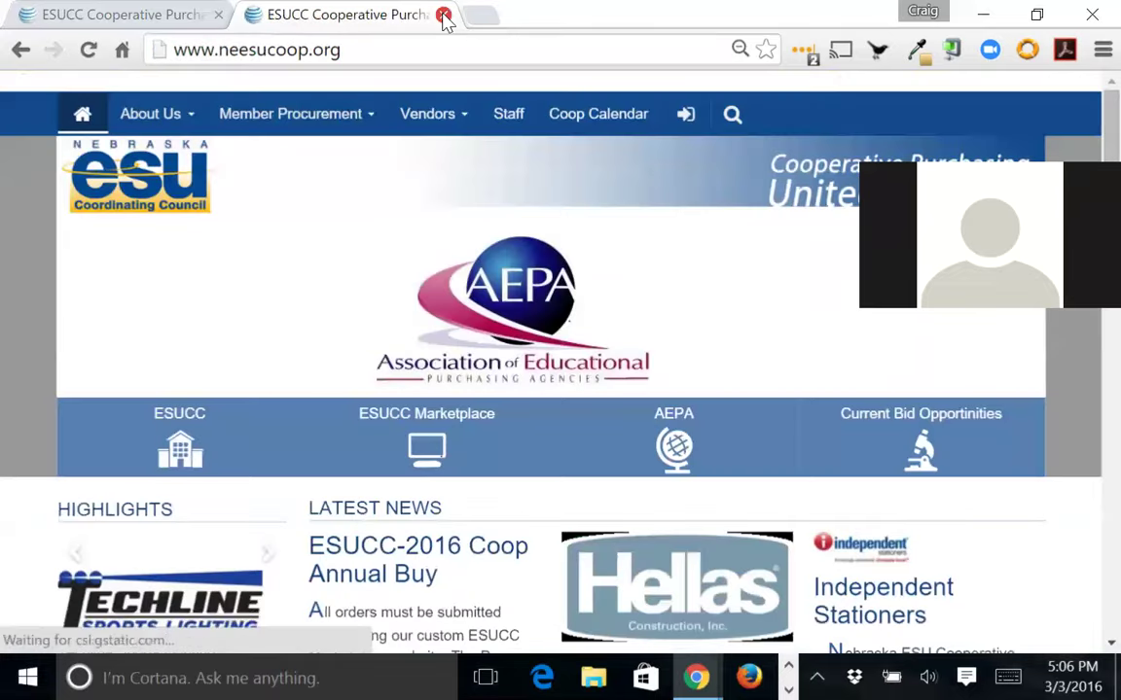
{"action": "left_click", "coordinate": [388, 409]}
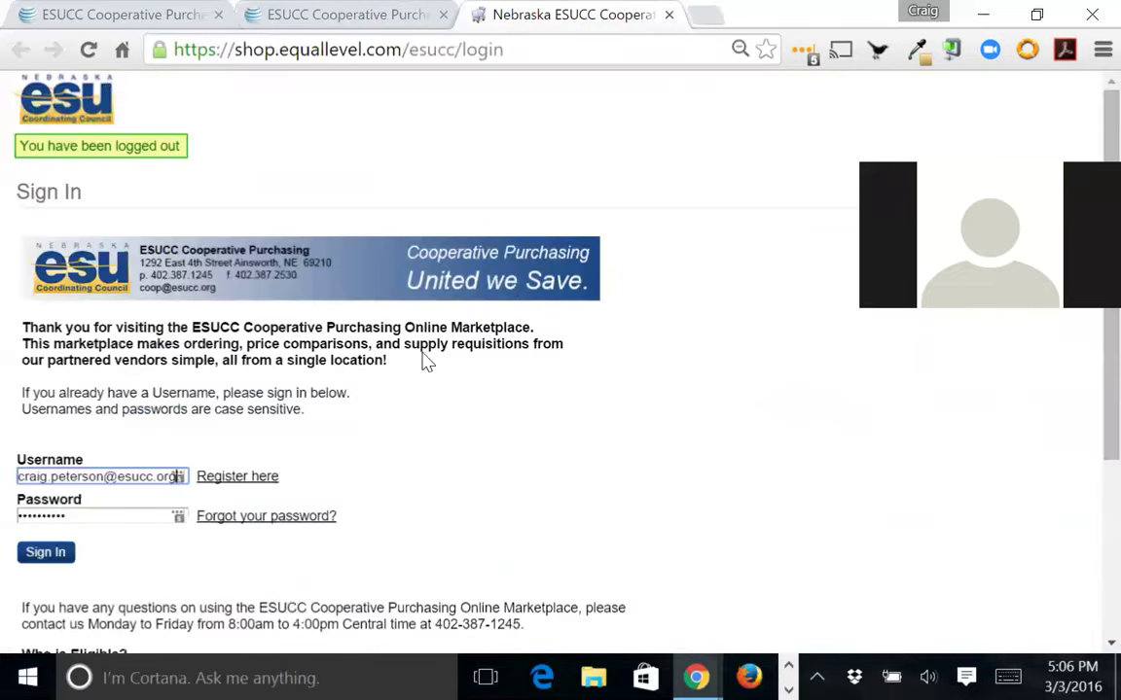
{"action": "left_click", "coordinate": [43, 551]}
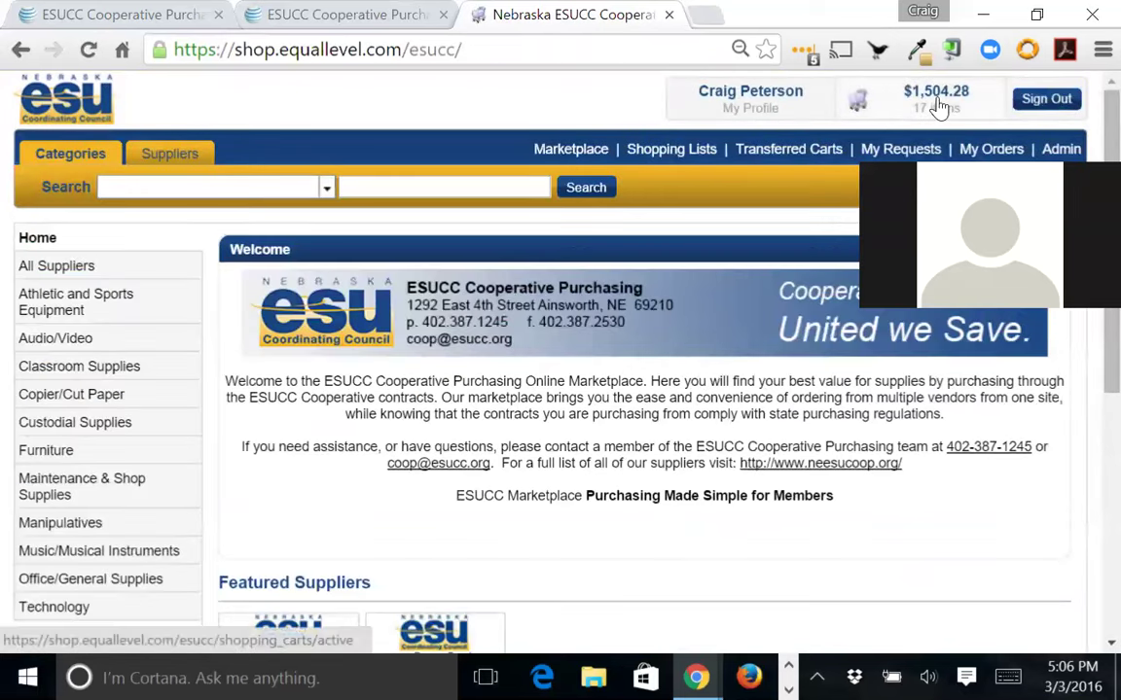
Open the marketplace shopping cart and review its saved paper and delivery items and the total.
{"action": "left_click", "coordinate": [864, 110]}
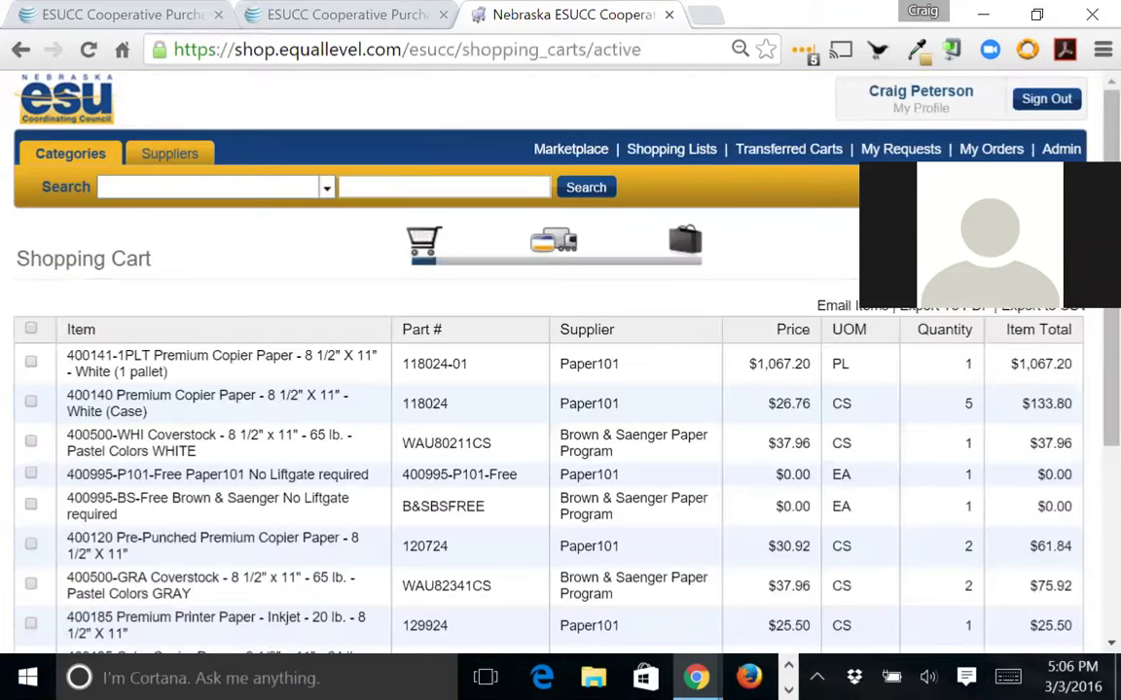
{"action": "scroll", "coordinate": [614, 188], "scroll_direction": "down", "scroll_amount": 3}
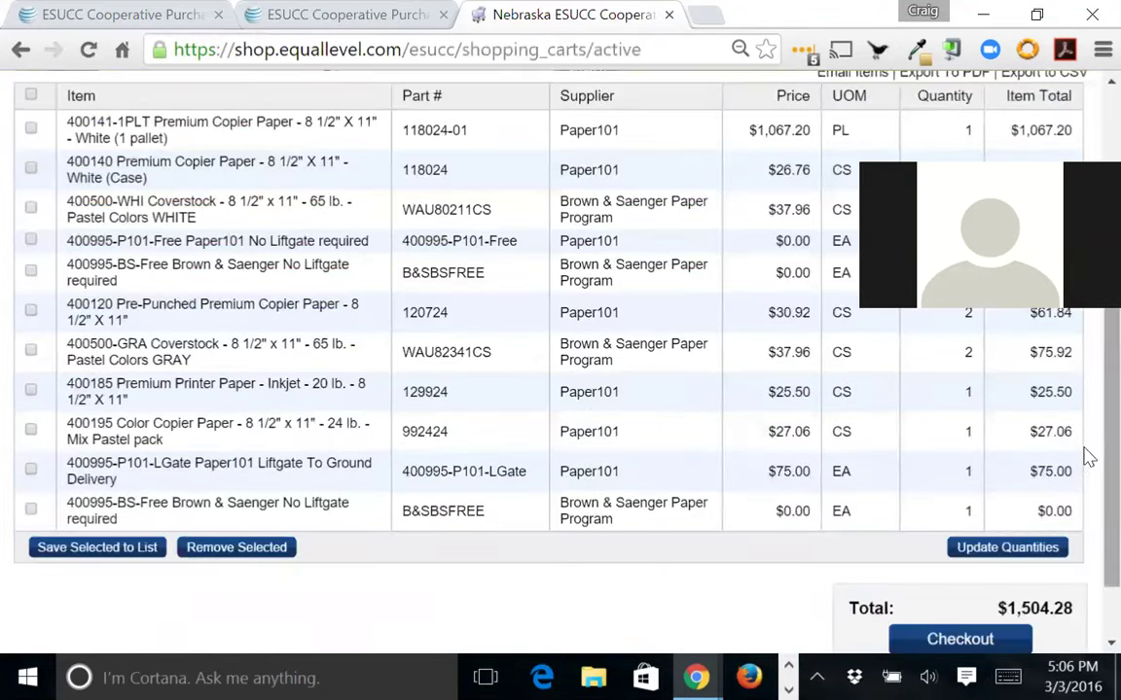
{"action": "scroll", "coordinate": [1088, 395], "scroll_direction": "up", "scroll_amount": 1}
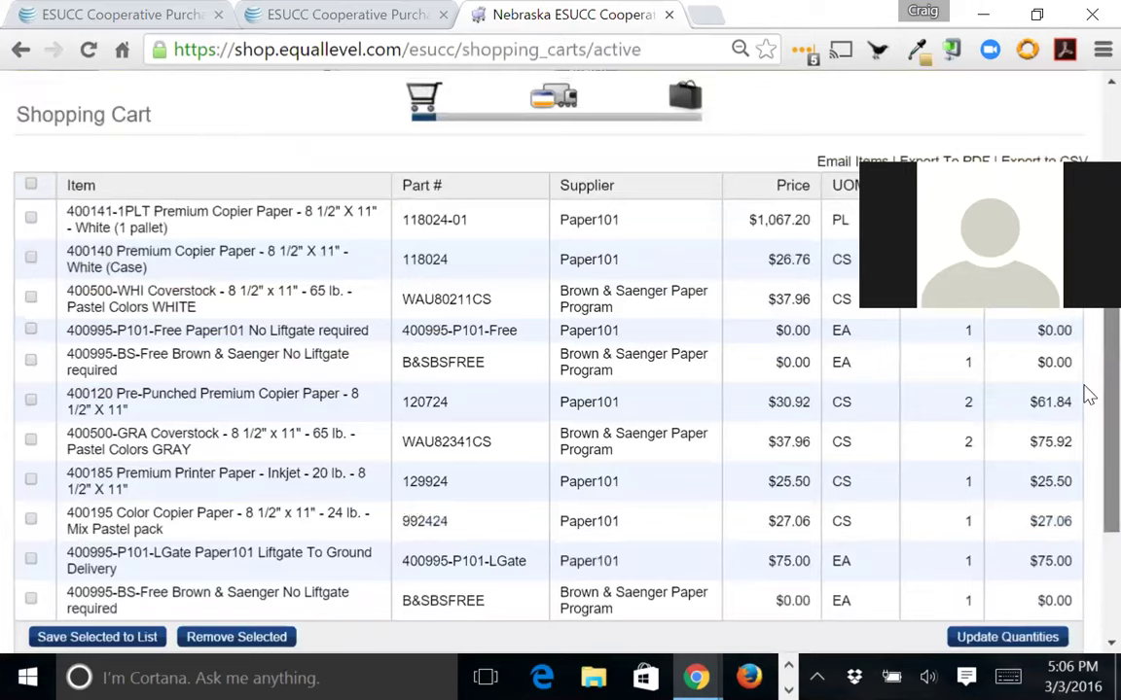
{"action": "scroll", "coordinate": [1087, 395], "scroll_direction": "down", "scroll_amount": 1}
{"action": "scroll", "coordinate": [1087, 408], "scroll_direction": "up", "scroll_amount": 1}
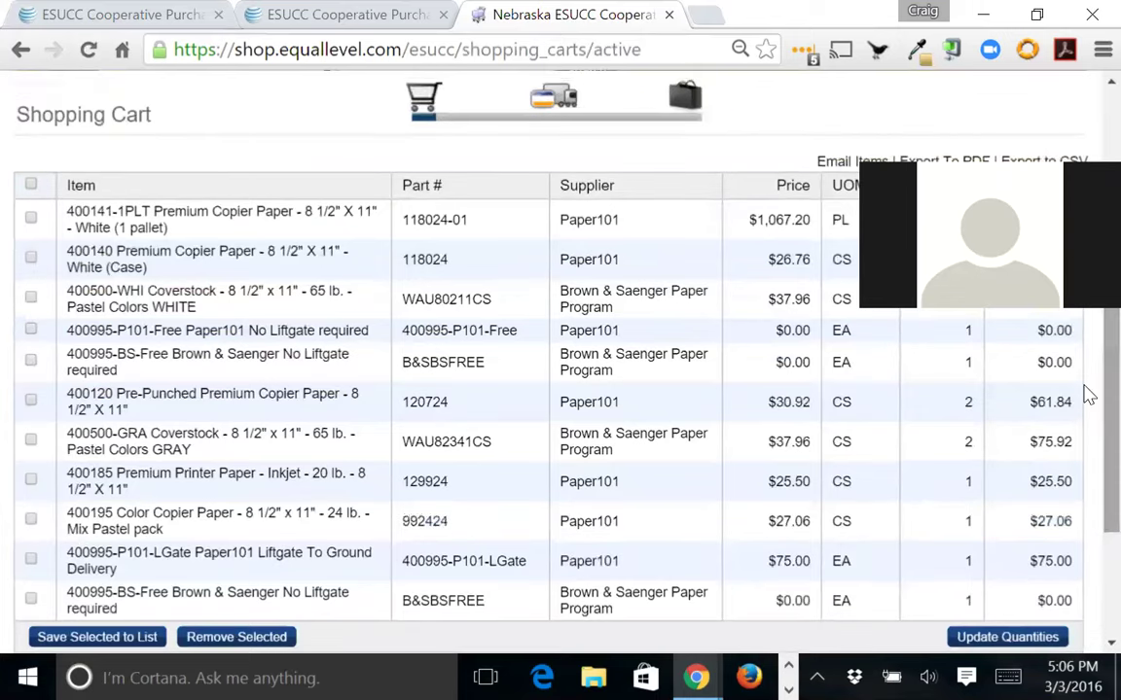
{"action": "scroll", "coordinate": [1087, 137], "scroll_direction": "up", "scroll_amount": 2}
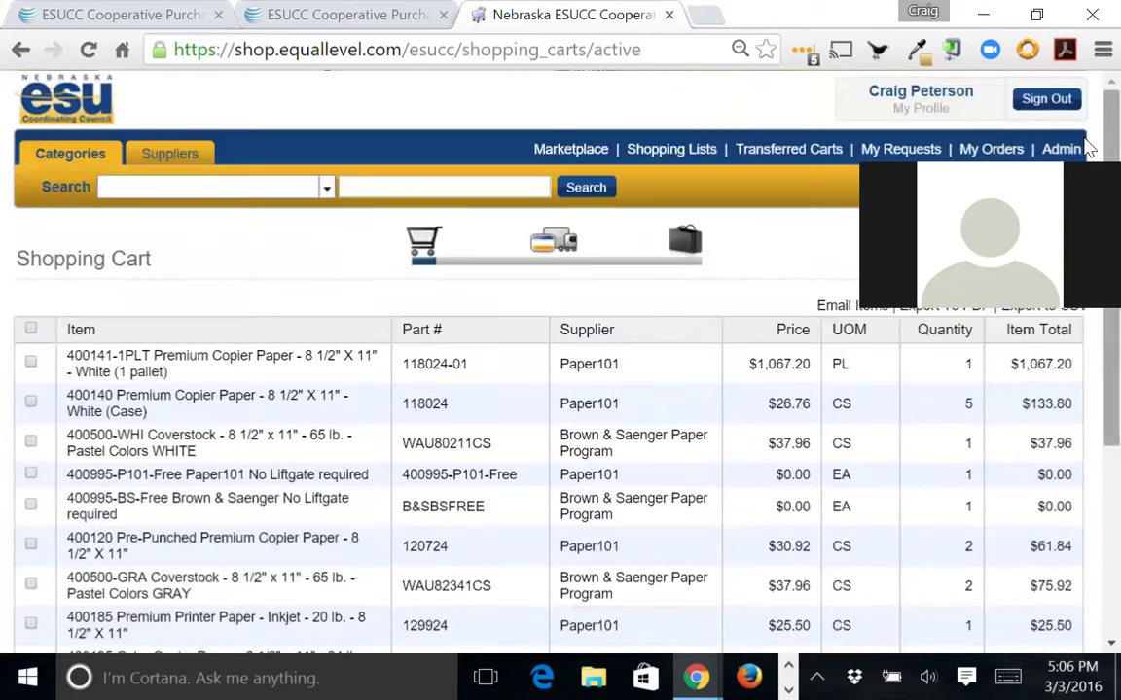
Return to the marketplace home page and open the 2016 Paper Catalog featured supplier.
{"action": "left_click", "coordinate": [567, 150]}
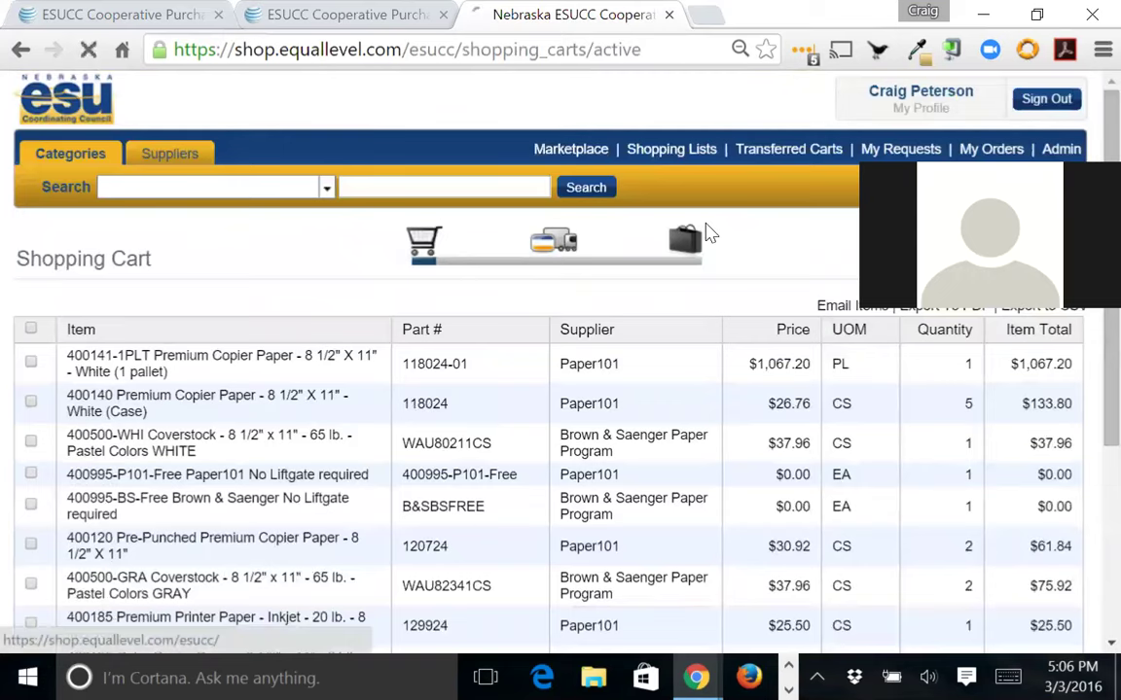
{"action": "scroll", "coordinate": [468, 545], "scroll_direction": "down", "scroll_amount": 2}
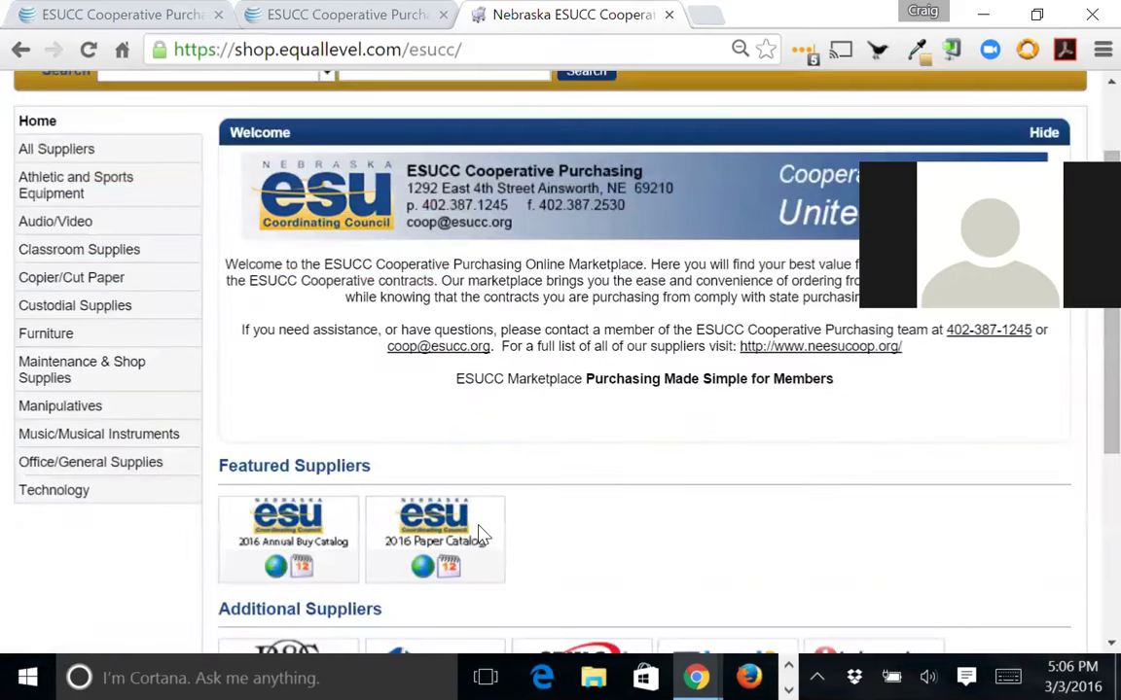
{"action": "left_click", "coordinate": [425, 573]}
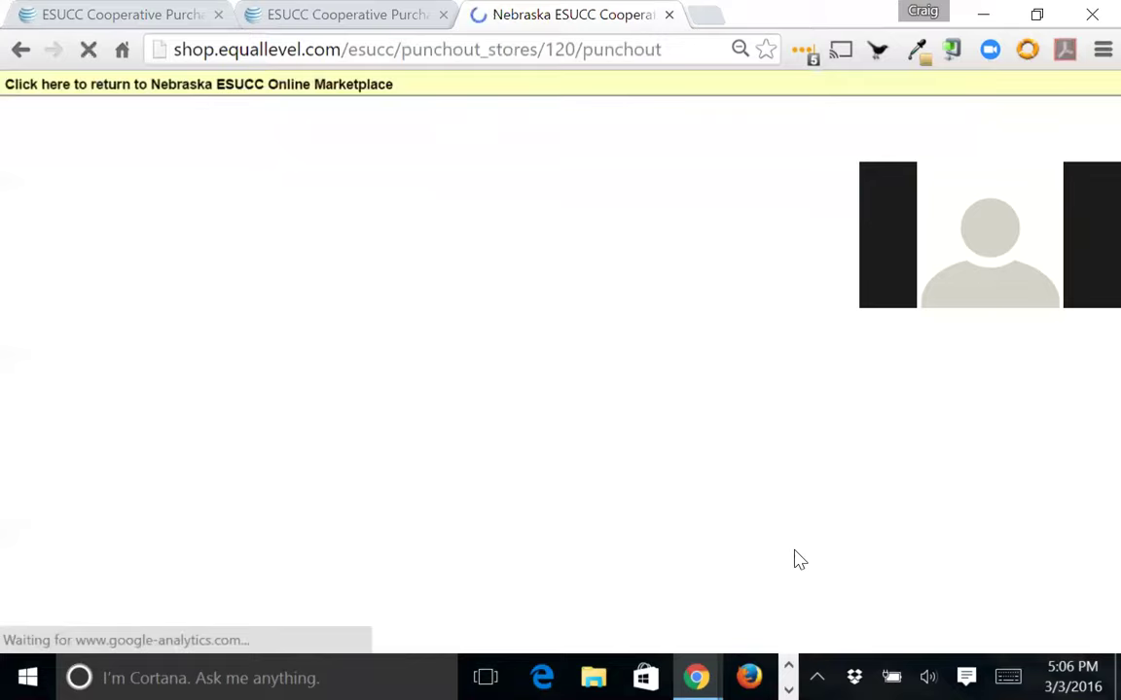
{"action": "scroll", "coordinate": [275, 430], "scroll_direction": "down", "scroll_amount": 4}
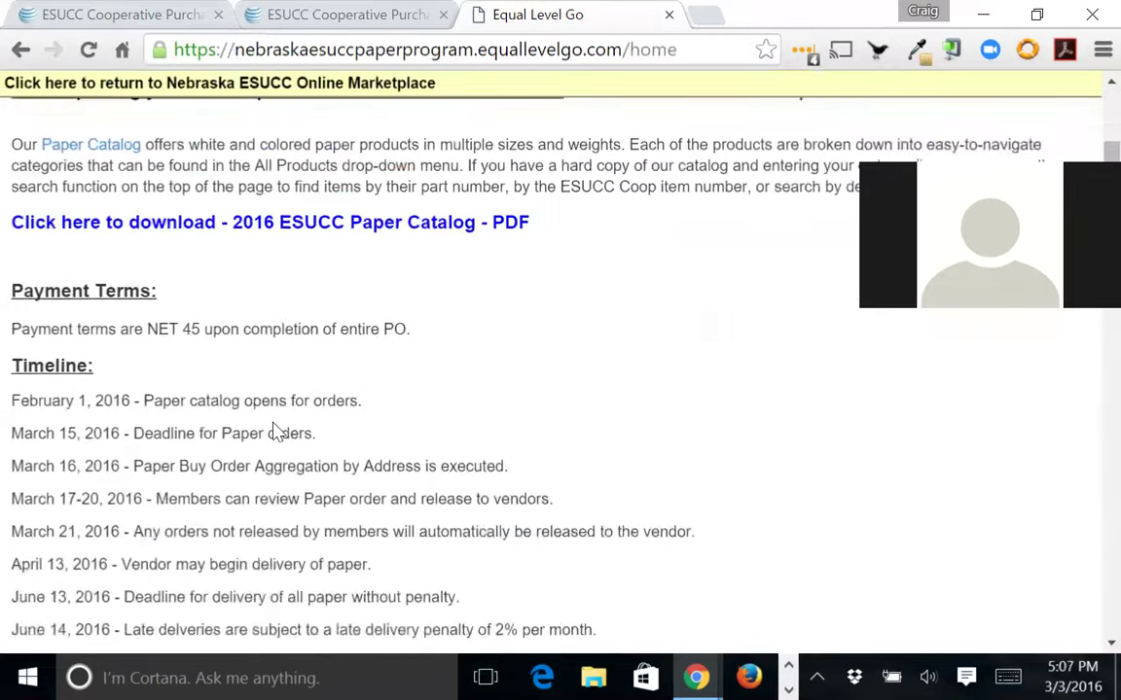
{"action": "scroll", "coordinate": [276, 430], "scroll_direction": "up", "scroll_amount": 4}
Add 1 case of 400145 Premium Copier Paper - 8 1/2" X 11" - White - Lite Pack from the 20lb category to the cart.
{"action": "left_click", "coordinate": [114, 194]}
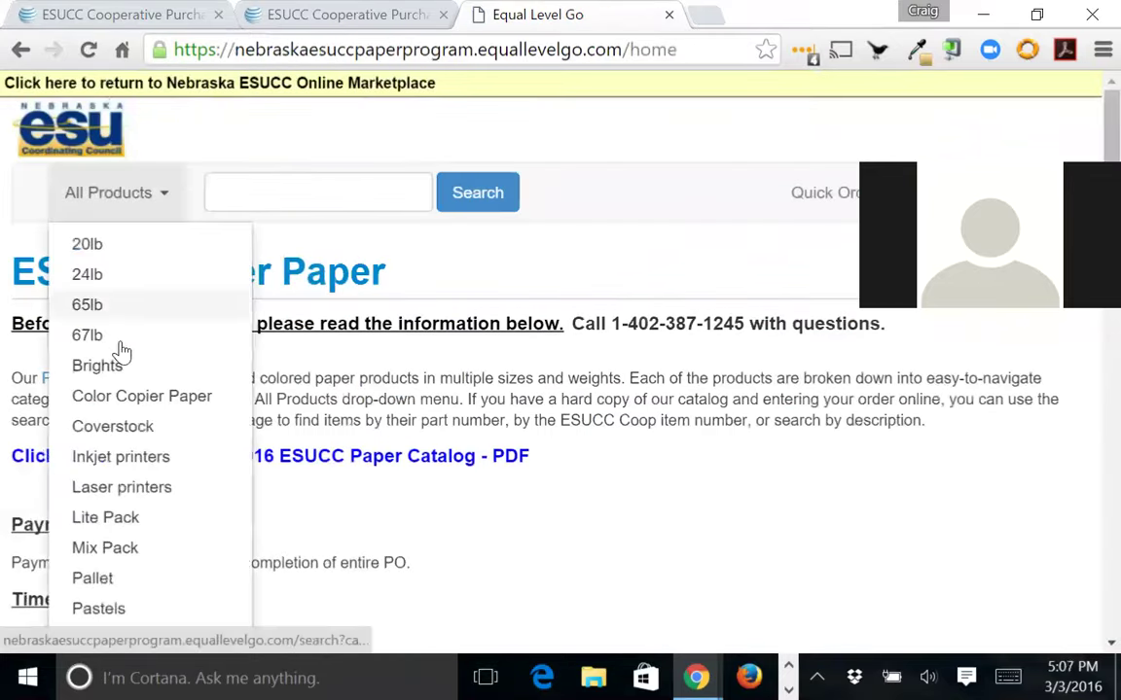
{"action": "left_click", "coordinate": [91, 245]}
{"action": "scroll", "coordinate": [506, 404], "scroll_direction": "down", "scroll_amount": 7}
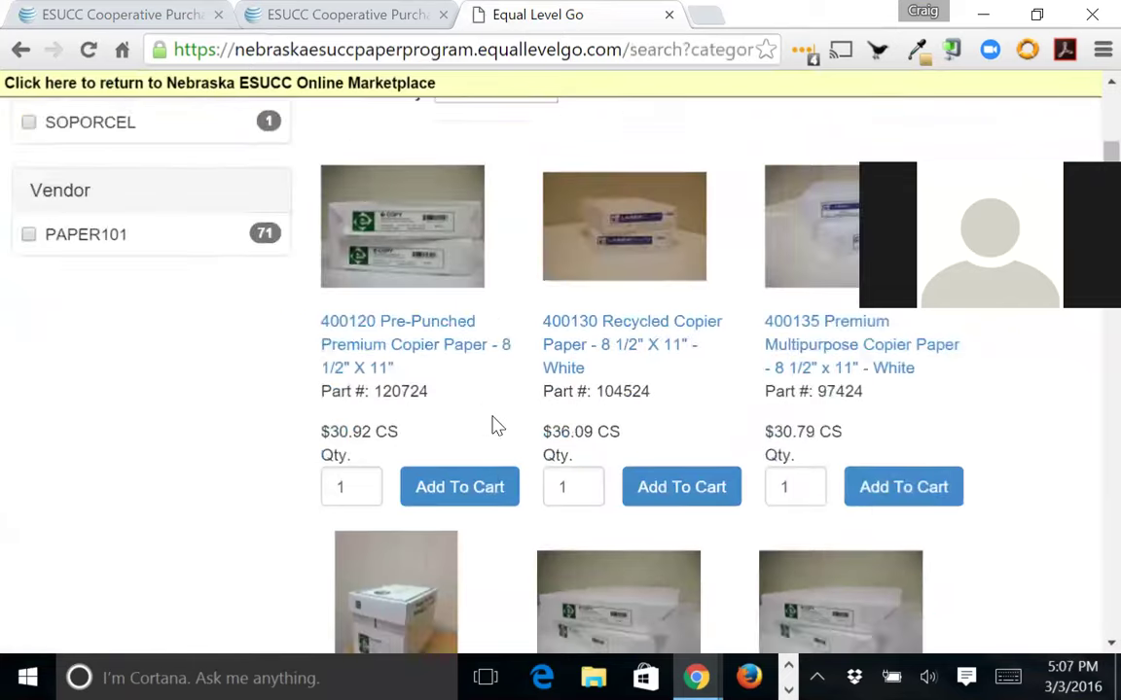
{"action": "left_click", "coordinate": [473, 417]}
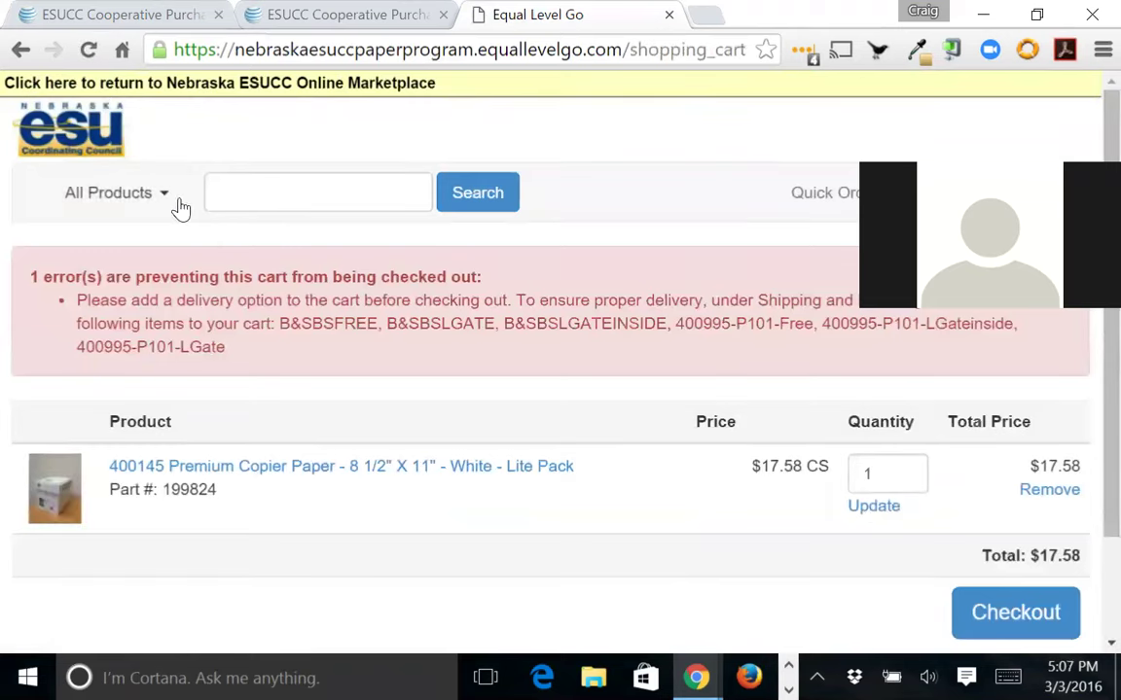
Add 400135 Premium Multipurpose Copier Paper - 8 1/2" x 11" - White from the 20lb category, going back to the product list to submit it again.
{"action": "left_click", "coordinate": [168, 201]}
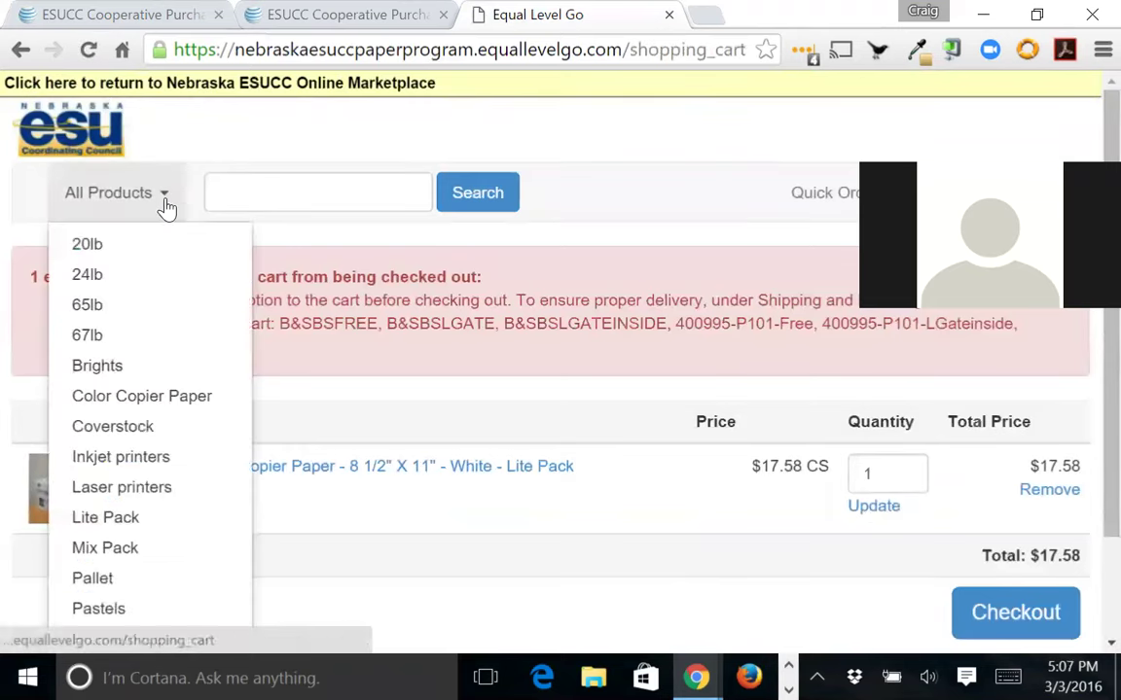
{"action": "left_click", "coordinate": [137, 250]}
{"action": "scroll", "coordinate": [971, 455], "scroll_direction": "down", "scroll_amount": 2}
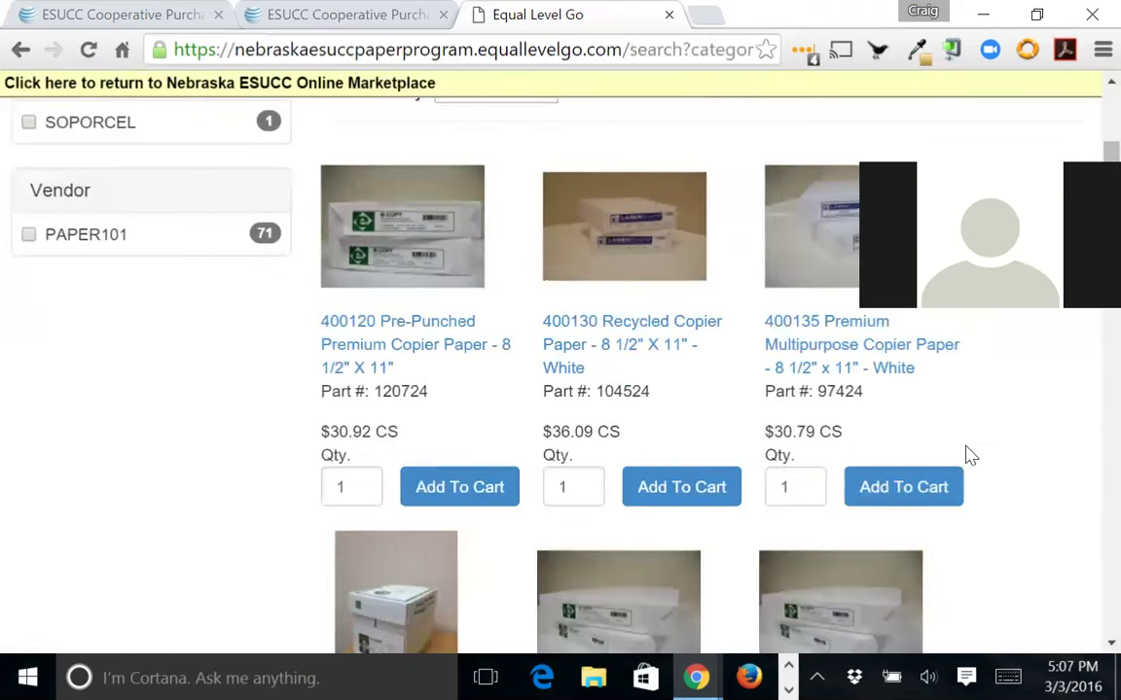
{"action": "left_click", "coordinate": [925, 489]}
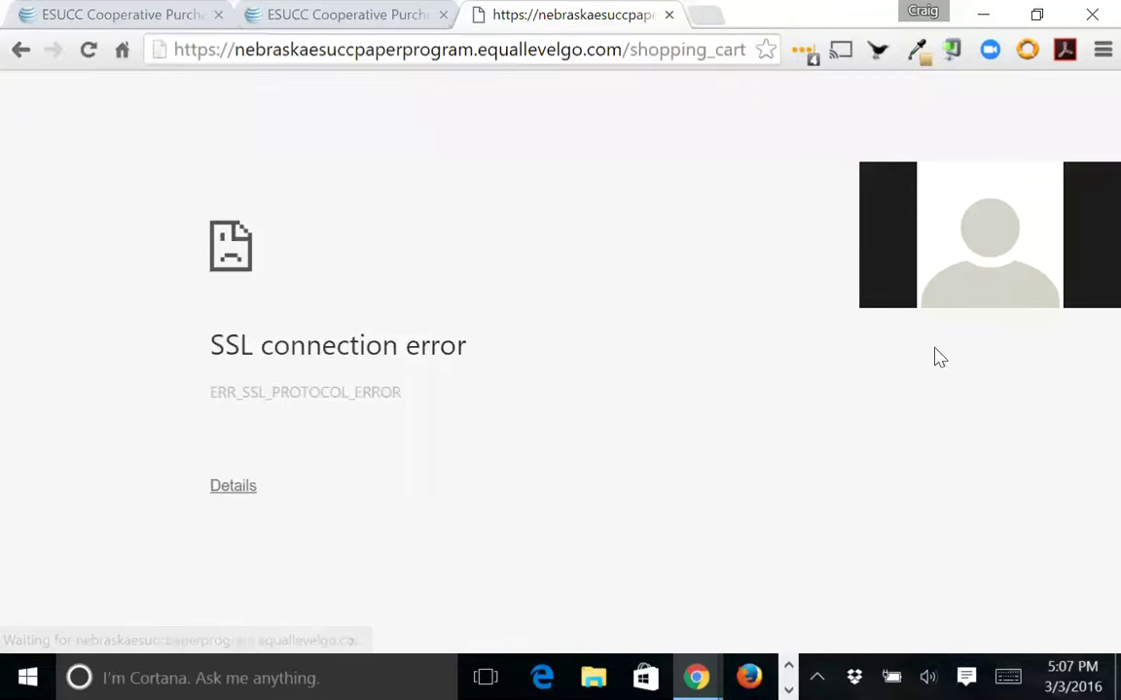
{"action": "left_click", "coordinate": [21, 50]}
{"action": "left_click", "coordinate": [929, 501]}
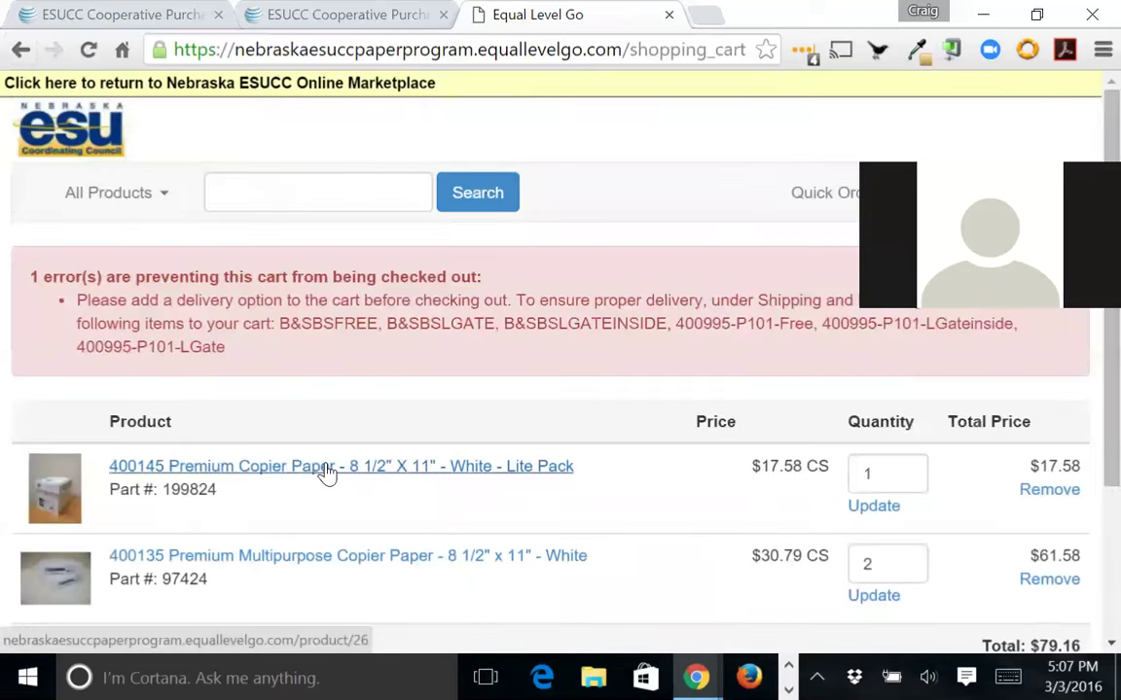
Review the cart and enter 2 as the quantity for the 400135 Premium Multipurpose Copier Paper.
{"action": "scroll", "coordinate": [304, 358], "scroll_direction": "down", "scroll_amount": 3}
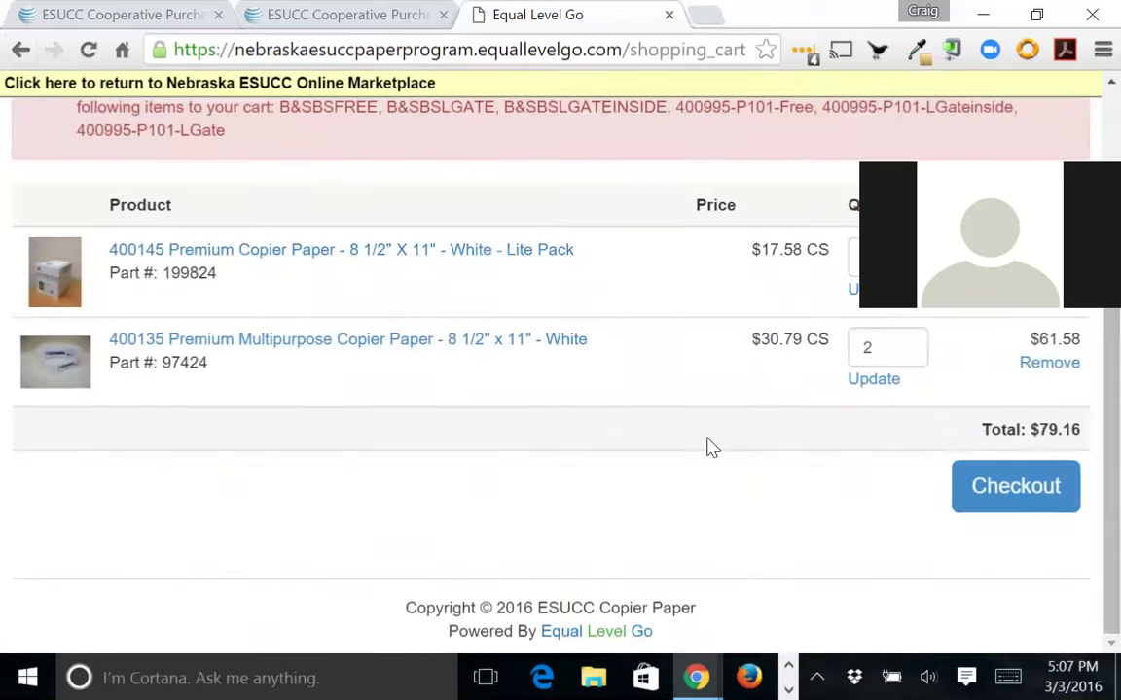
{"action": "scroll", "coordinate": [713, 368], "scroll_direction": "up", "scroll_amount": 3}
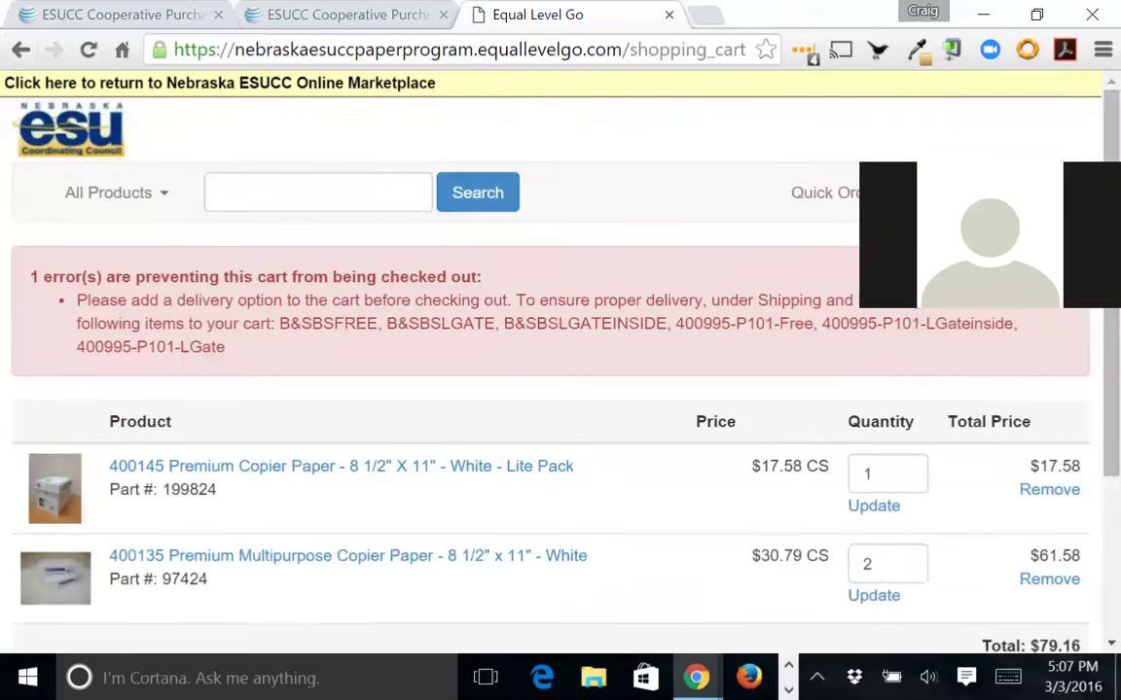
{"action": "double_click", "coordinate": [880, 565]}
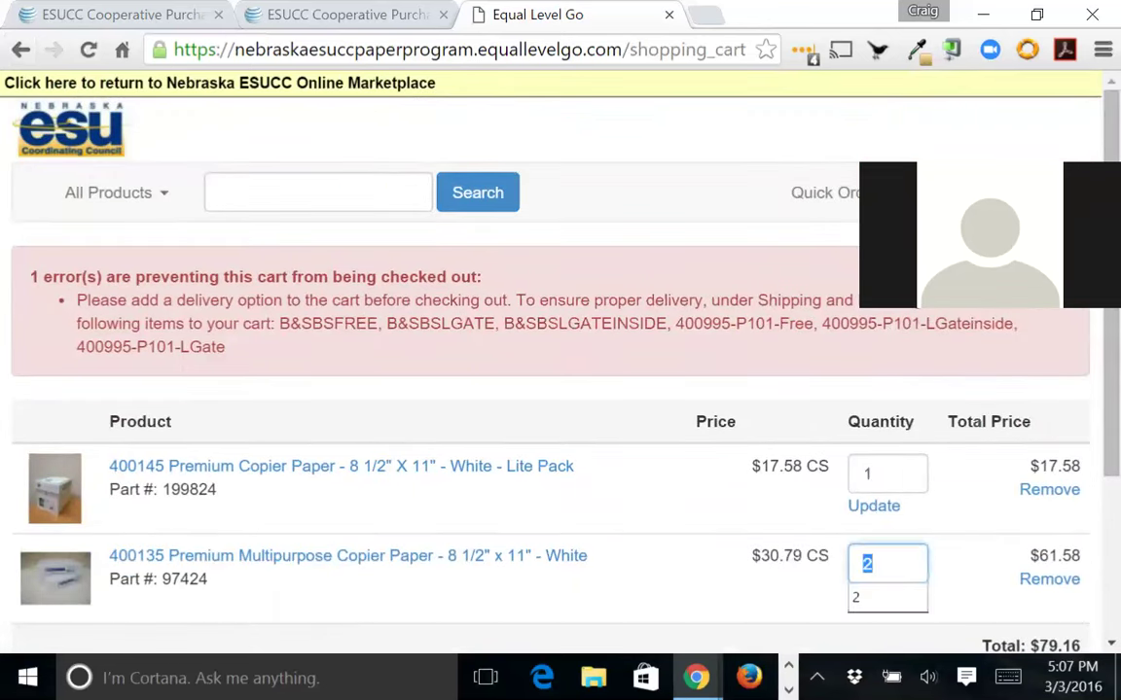
{"action": "type", "text": "2"}
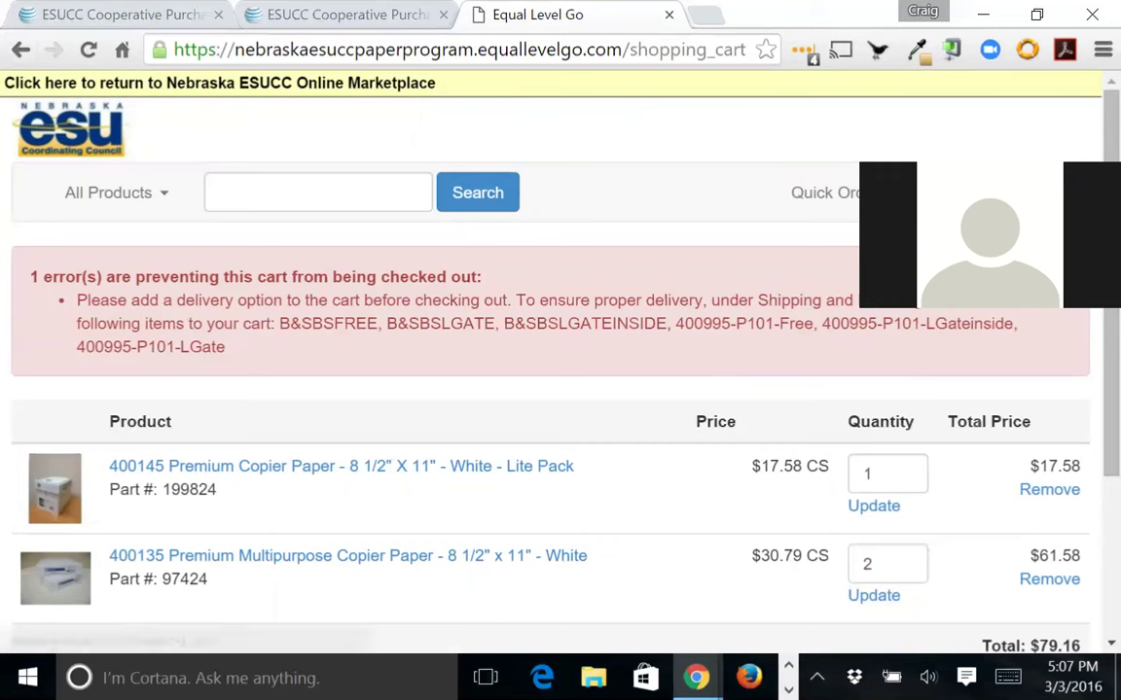
Add 1 of the 400995-P101-Free Paper101 No Liftgate required option from the Shipping-Handling category and review the cart.
{"action": "left_click", "coordinate": [160, 195]}
{"action": "scroll", "coordinate": [136, 449], "scroll_direction": "down", "scroll_amount": 3}
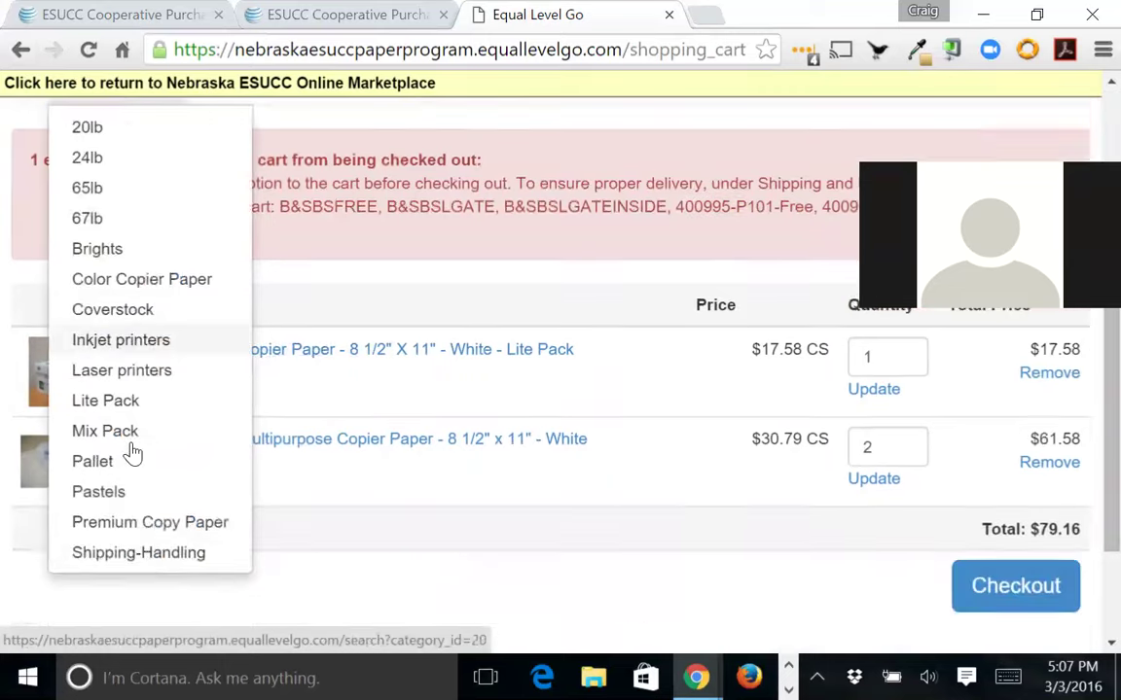
{"action": "left_click", "coordinate": [138, 436]}
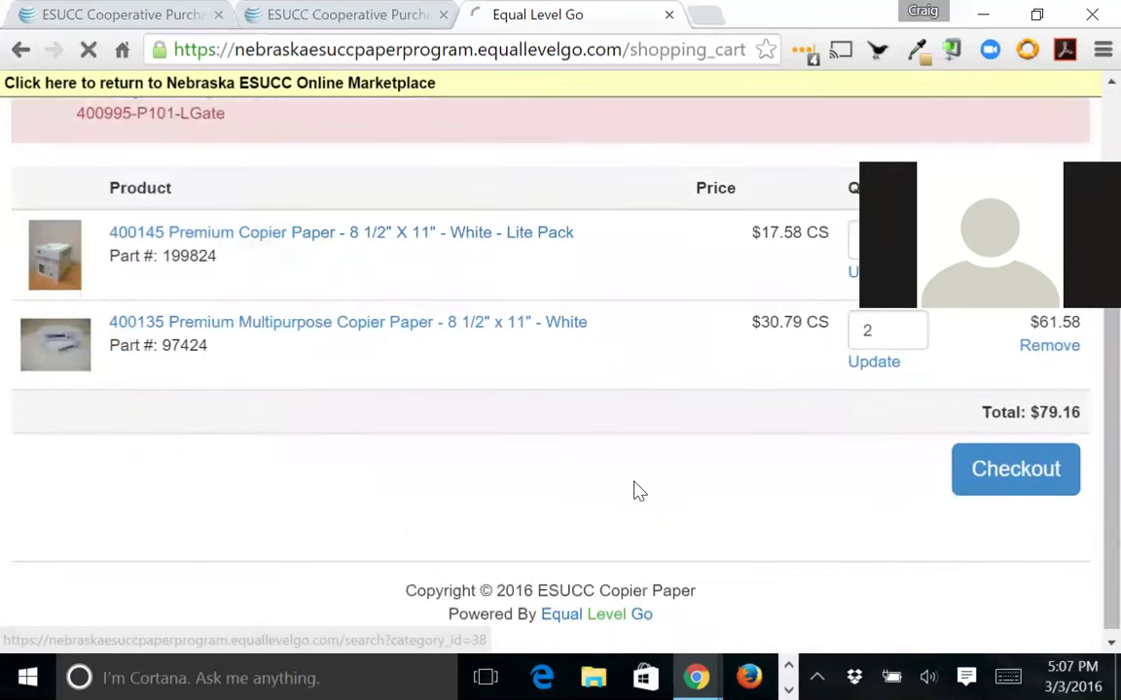
{"action": "scroll", "coordinate": [608, 493], "scroll_direction": "down", "scroll_amount": 1}
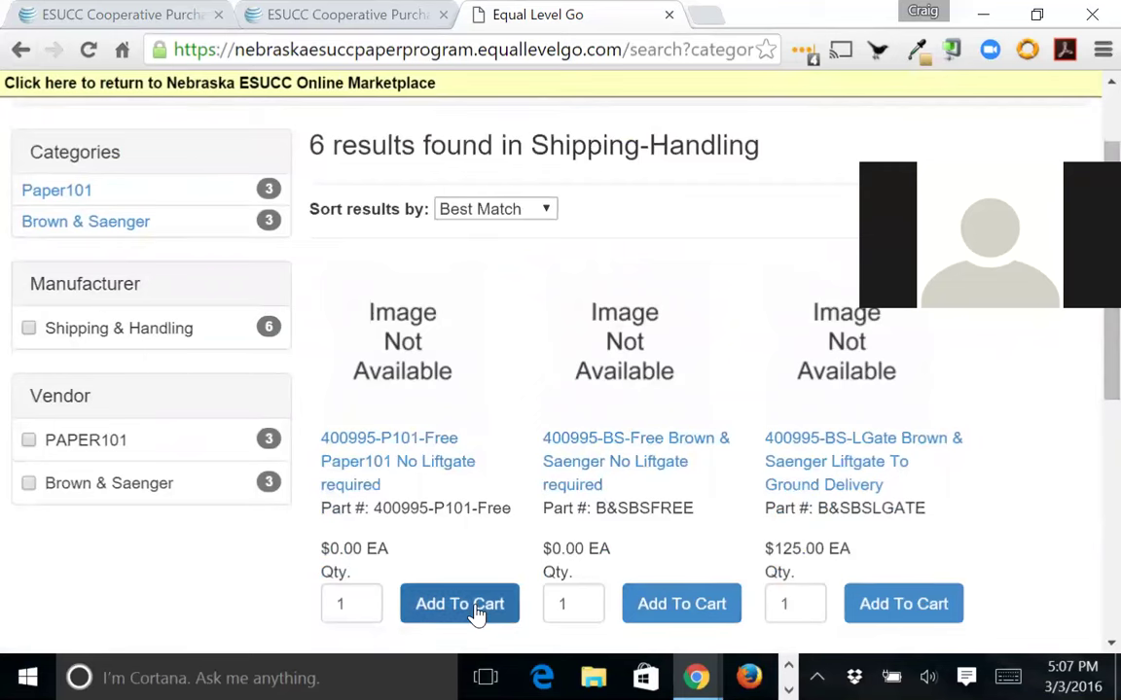
{"action": "scroll", "coordinate": [472, 594], "scroll_direction": "down", "scroll_amount": 1}
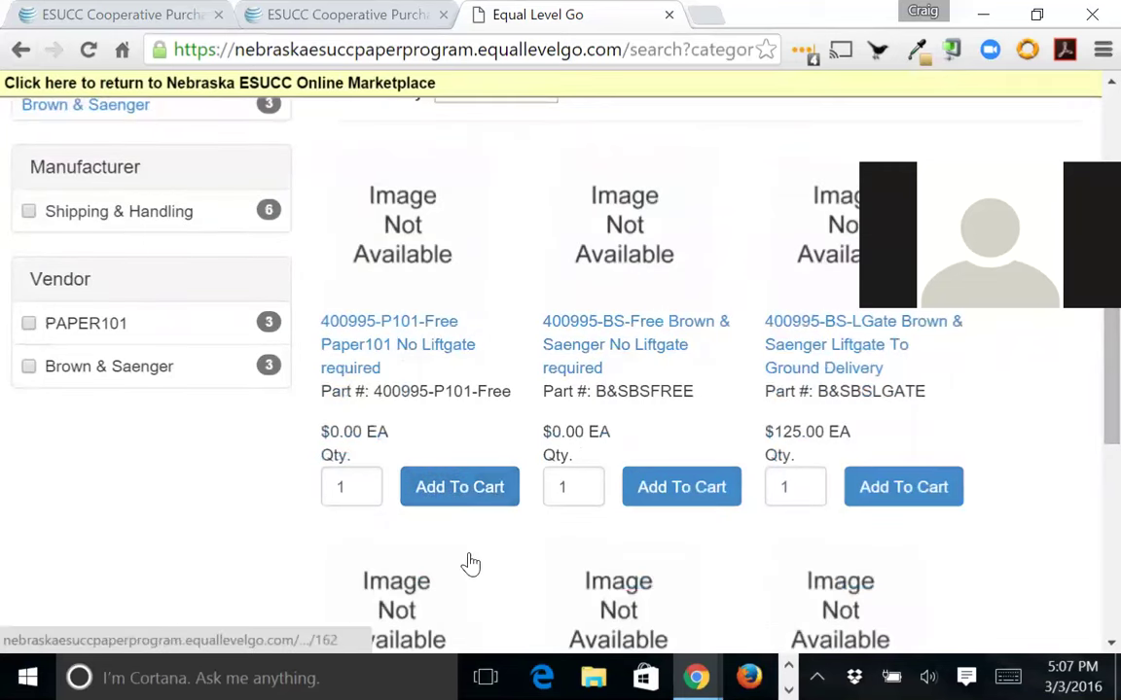
{"action": "left_click", "coordinate": [461, 491]}
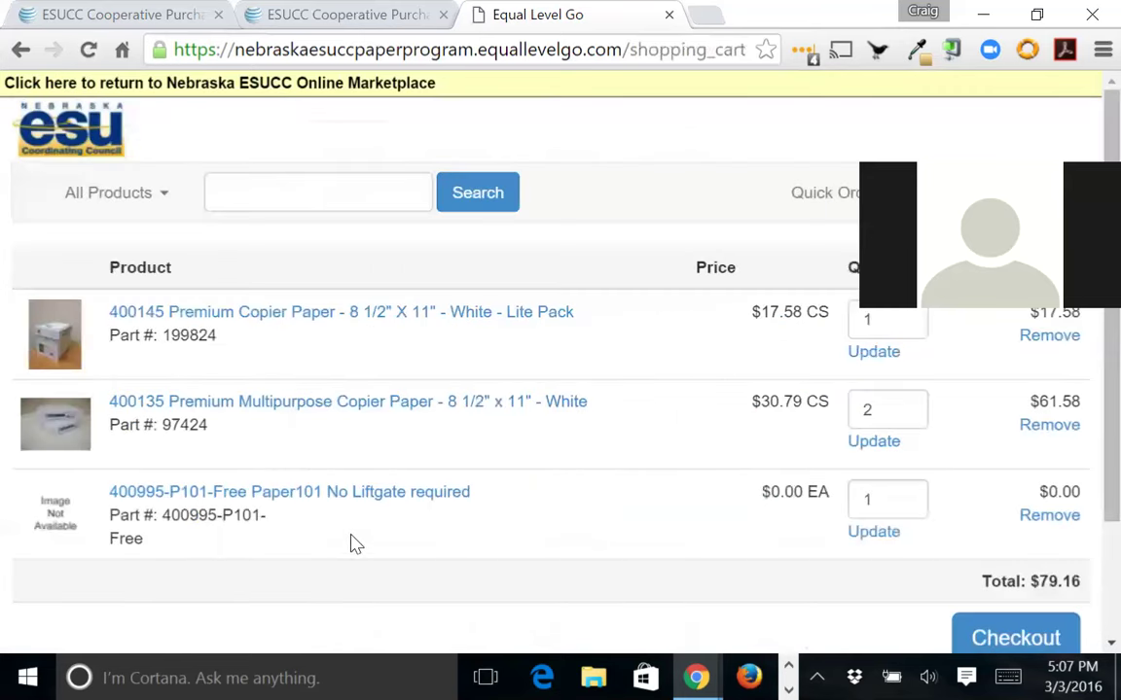
{"action": "scroll", "coordinate": [720, 584], "scroll_direction": "down", "scroll_amount": 1}
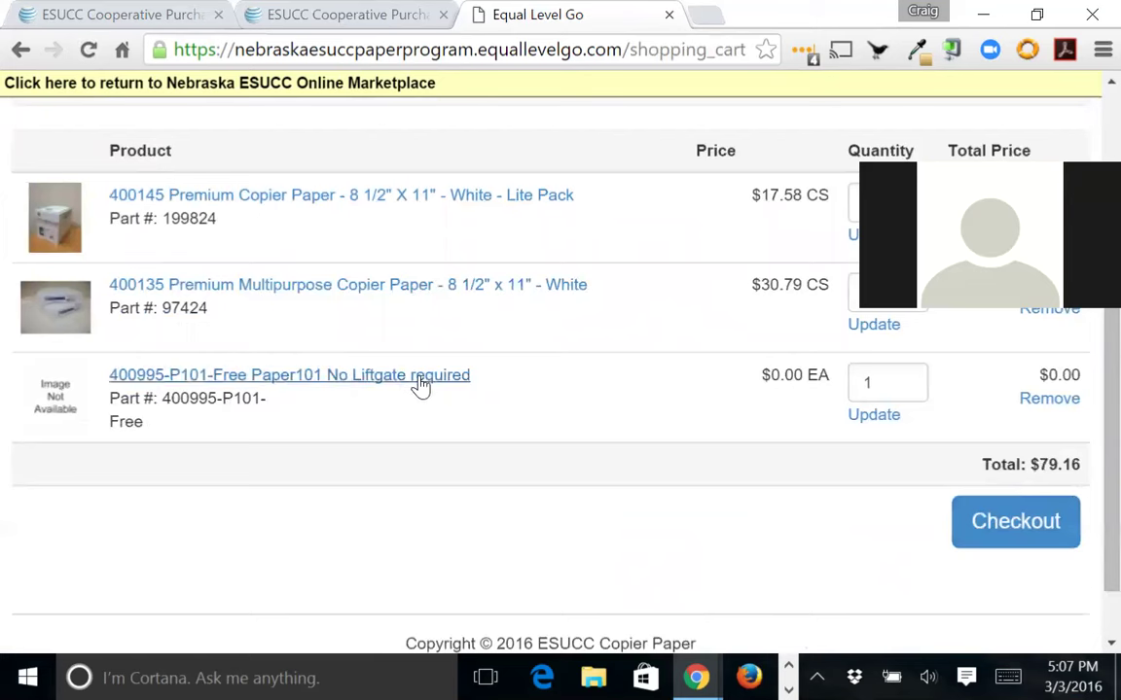
Transfer the paper catalog order into the marketplace cart and examine the newly imported items and the Paper101 delivery lines.
{"action": "left_click", "coordinate": [1018, 540]}
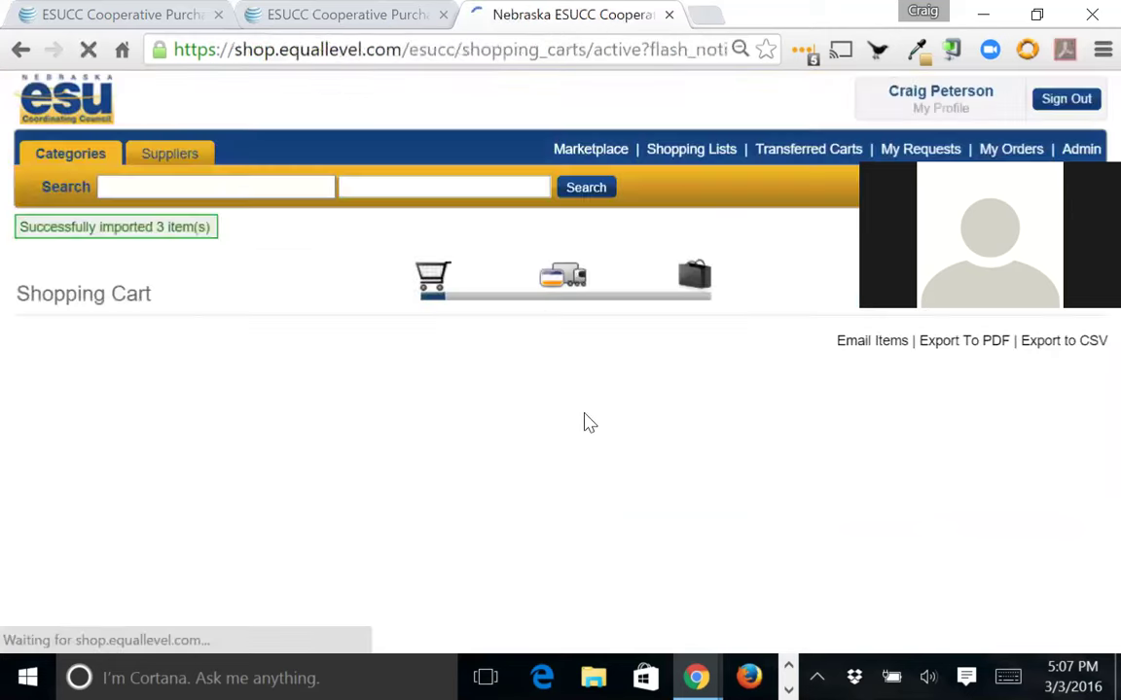
{"action": "scroll", "coordinate": [551, 425], "scroll_direction": "down", "scroll_amount": 3}
{"action": "scroll", "coordinate": [551, 425], "scroll_direction": "down", "scroll_amount": 1}
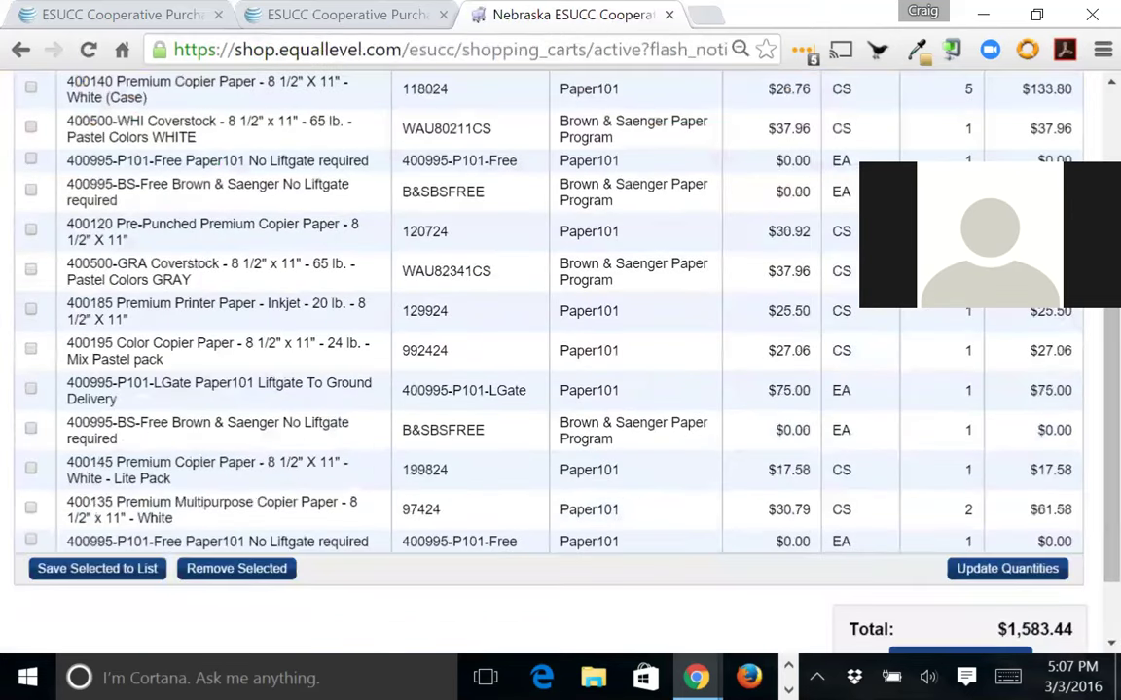
{"action": "left_click_drag", "start_coordinate": [68, 472], "coordinate": [368, 541]}
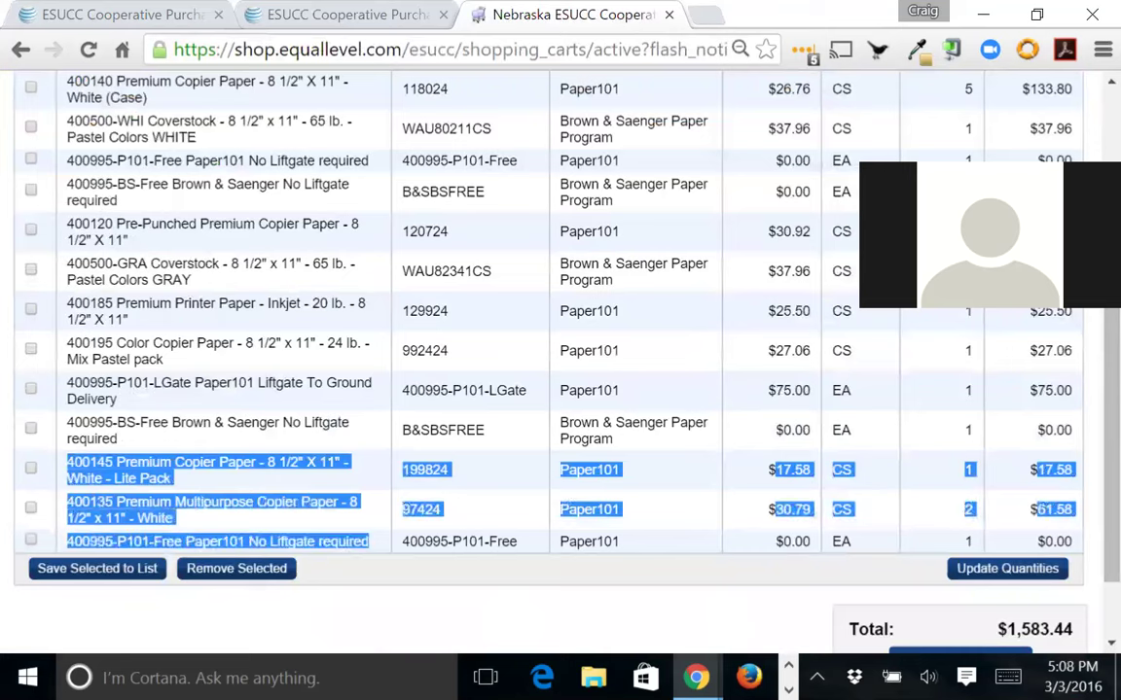
{"action": "left_click", "coordinate": [369, 542]}
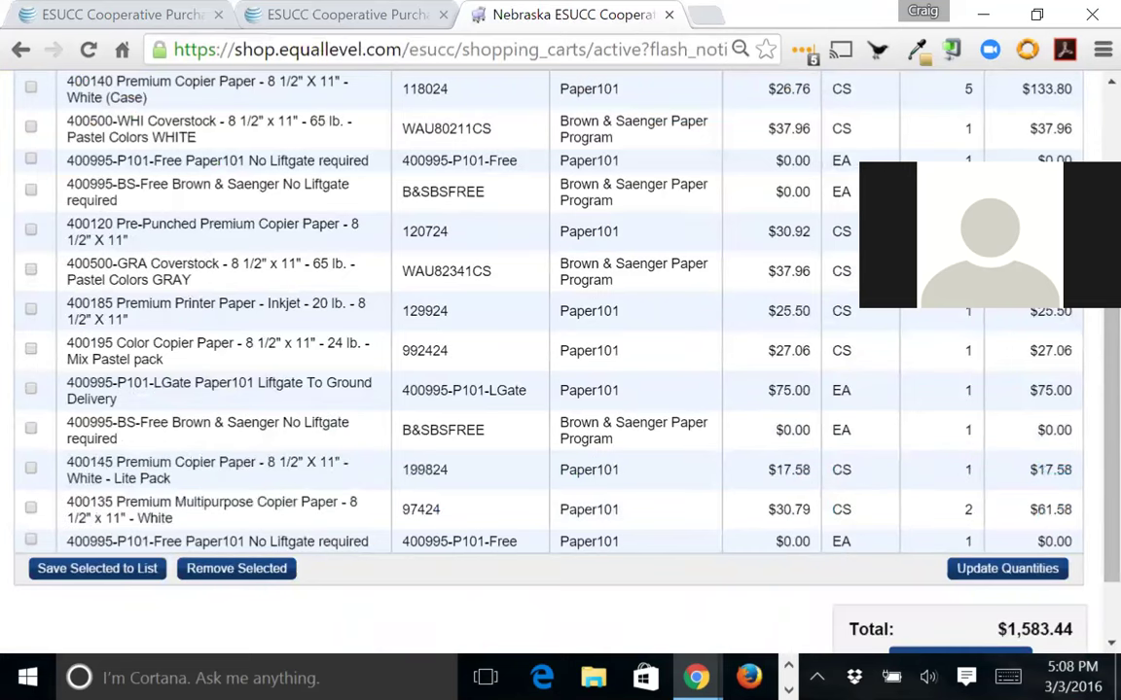
{"action": "left_click_drag", "start_coordinate": [67, 542], "coordinate": [369, 542]}
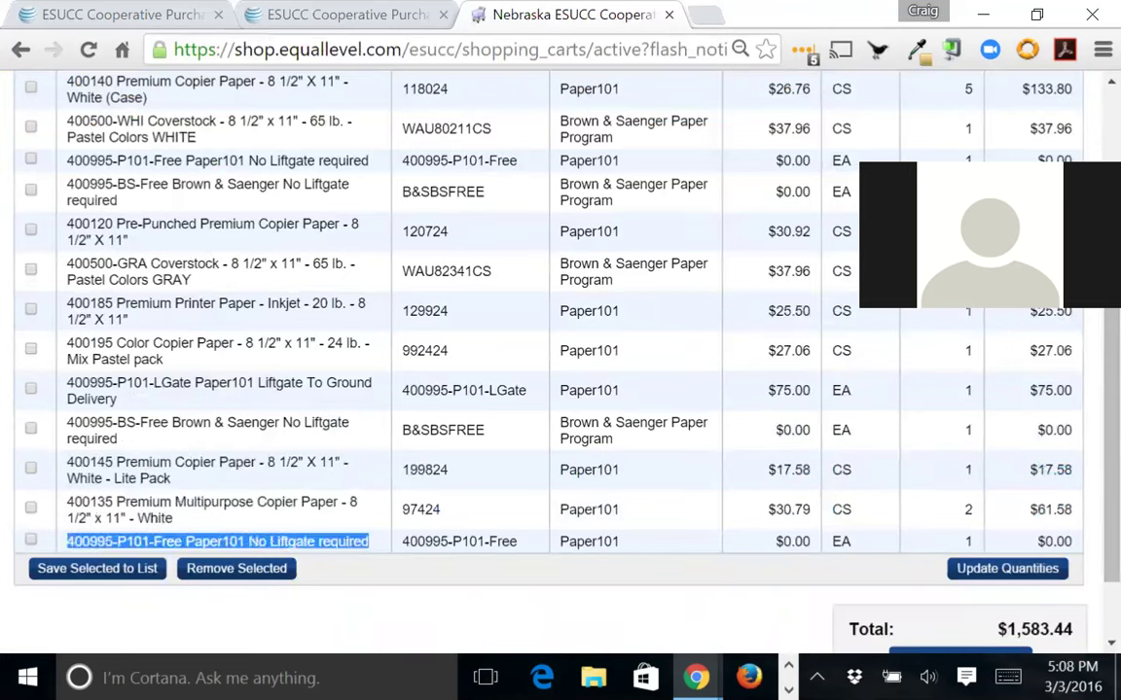
{"action": "left_click_drag", "start_coordinate": [67, 382], "coordinate": [119, 399]}
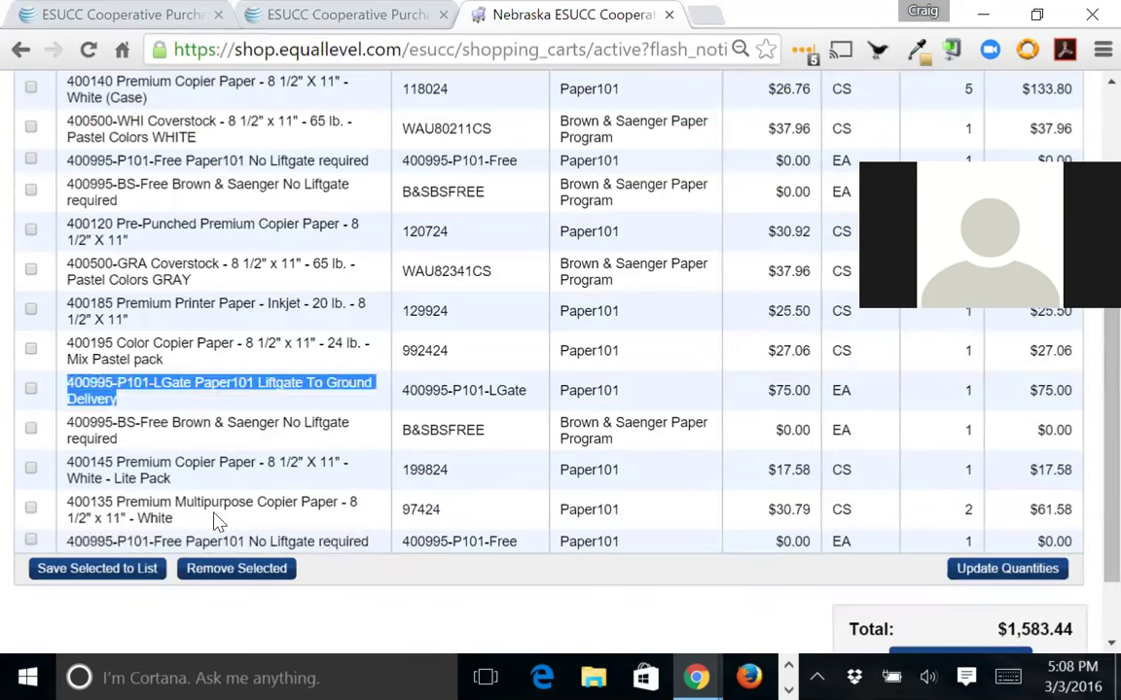
Remove the last-added 400995-P101-Free Paper101 No Liftgate required line from the marketplace cart.
{"action": "left_click", "coordinate": [31, 542]}
{"action": "left_click", "coordinate": [246, 582]}
{"action": "left_click", "coordinate": [654, 230]}
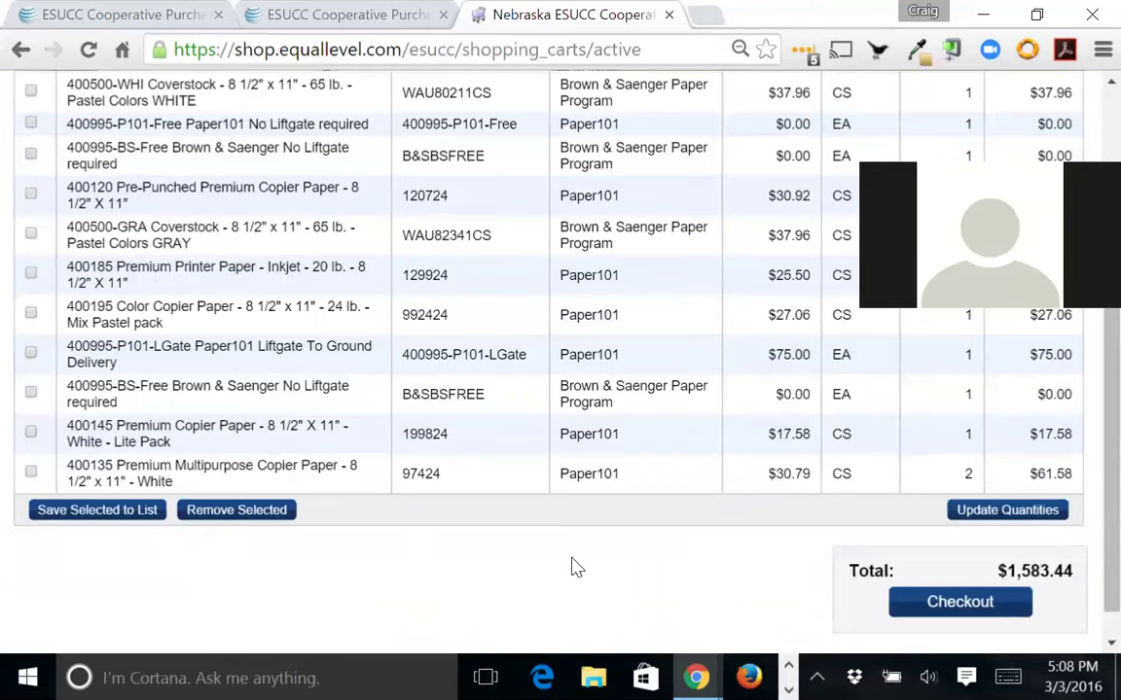
Review the remaining marketplace cart items and delivery options for both paper vendors.
{"action": "scroll", "coordinate": [573, 565], "scroll_direction": "up", "scroll_amount": 3}
{"action": "scroll", "coordinate": [573, 565], "scroll_direction": "down", "scroll_amount": 3}
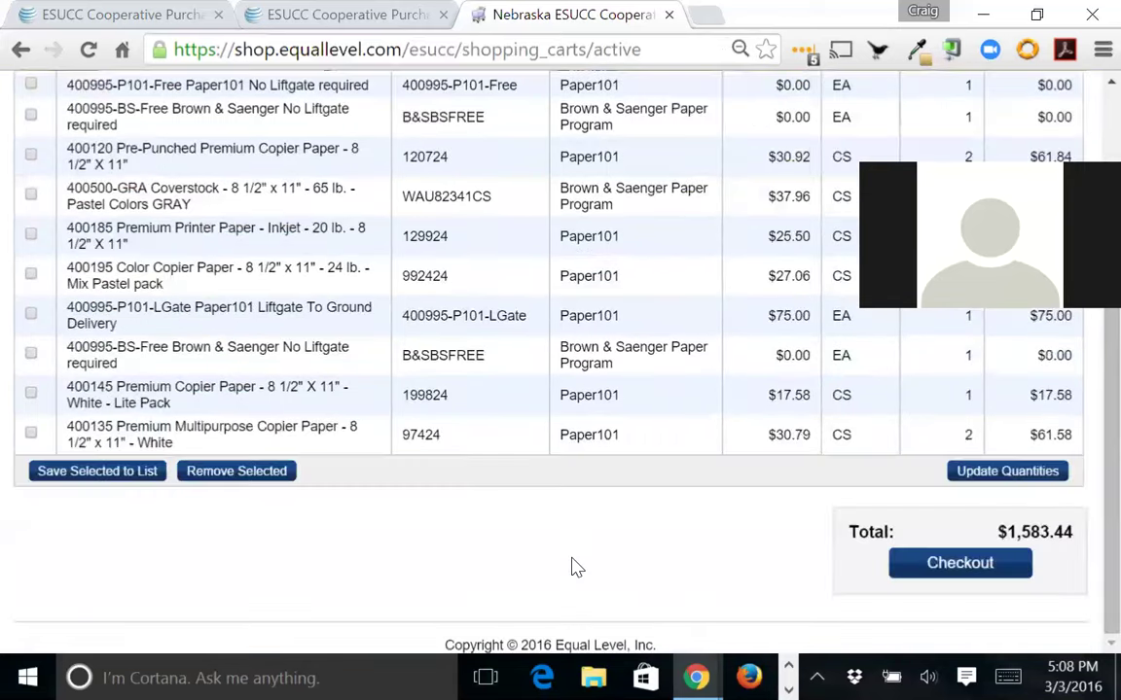
{"action": "scroll", "coordinate": [573, 565], "scroll_direction": "up", "scroll_amount": 2}
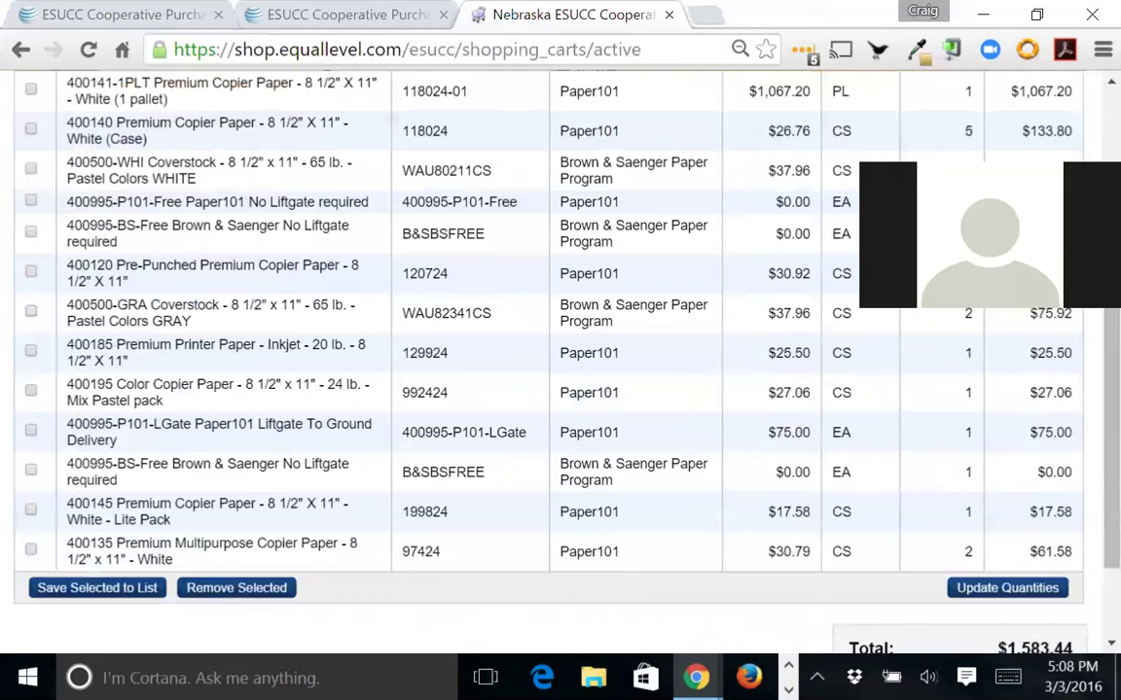
{"action": "scroll", "coordinate": [573, 566], "scroll_direction": "up", "scroll_amount": 3}
{"action": "mouse_move", "coordinate": [695, 678]}
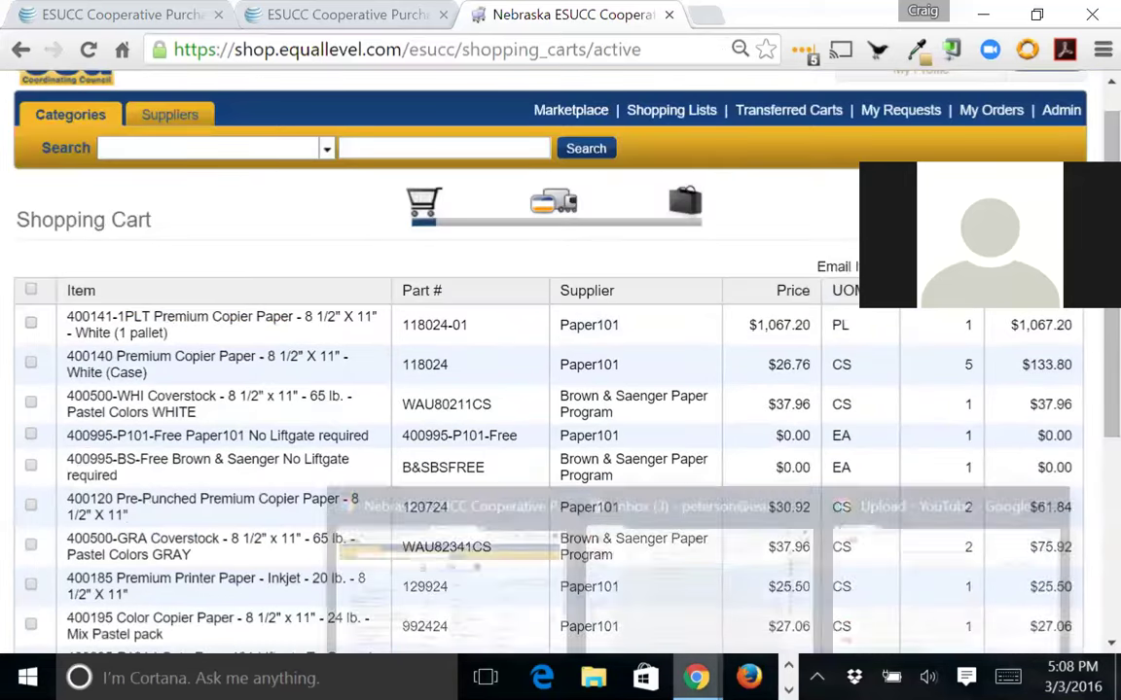
{"action": "scroll", "coordinate": [470, 540], "scroll_direction": "down", "scroll_amount": 2}
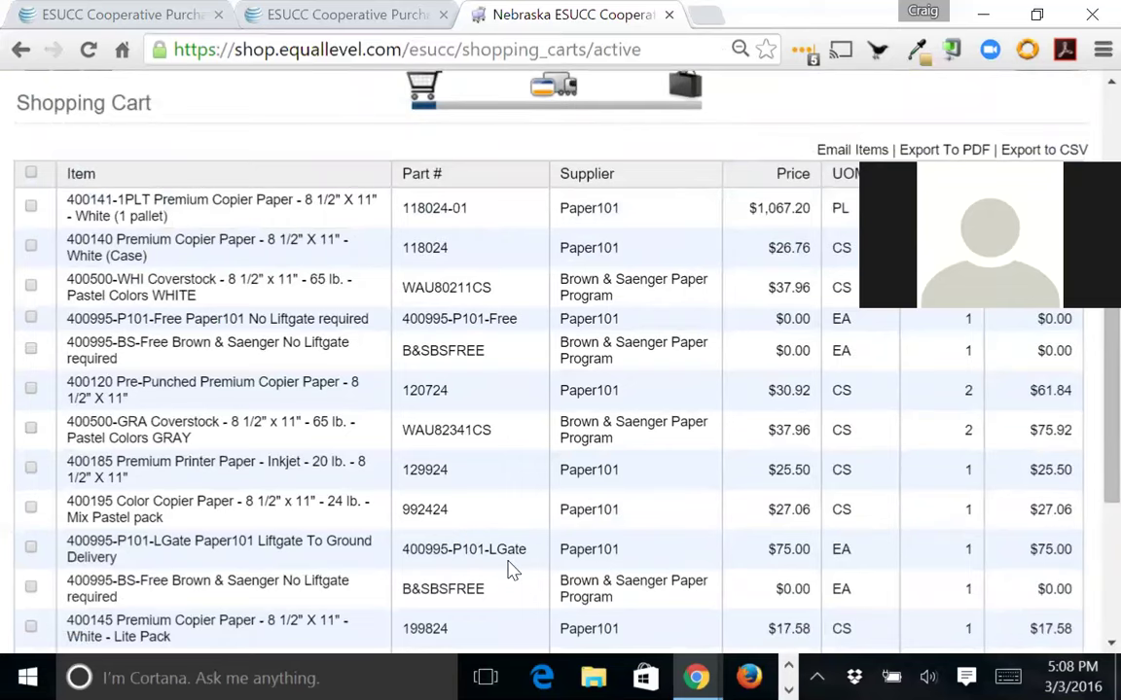
{"action": "scroll", "coordinate": [513, 571], "scroll_direction": "down", "scroll_amount": 4}
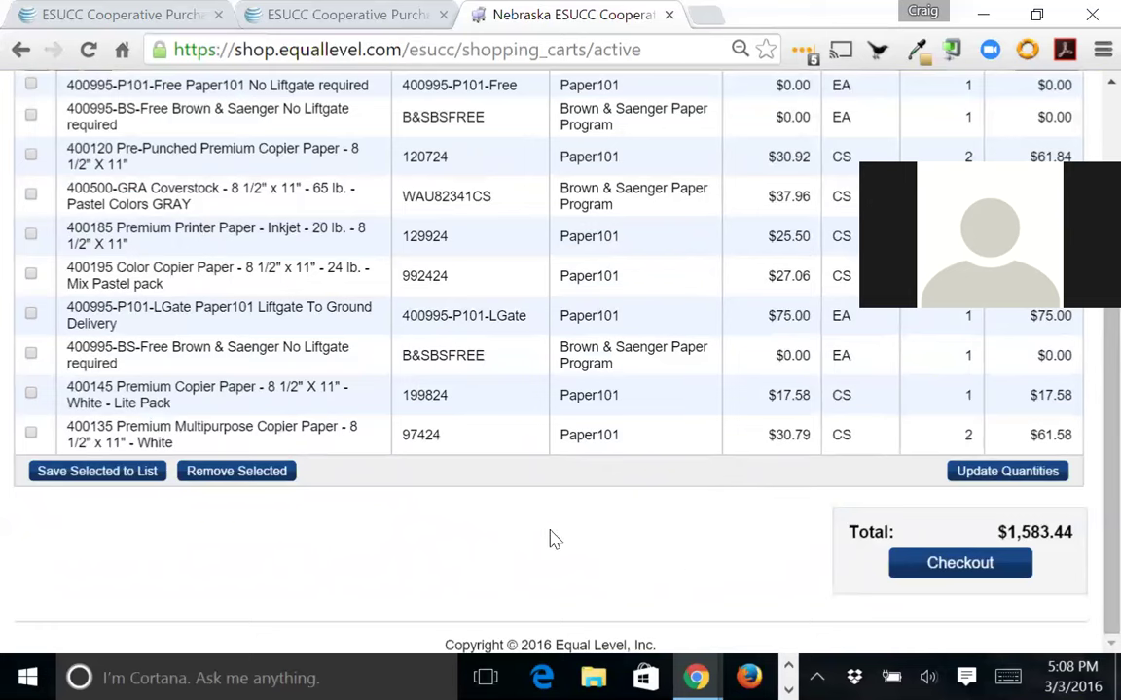
Proceed to checkout, look over the items grouped by supplier, and dismiss the SupportAssist notification.
{"action": "left_click", "coordinate": [970, 577]}
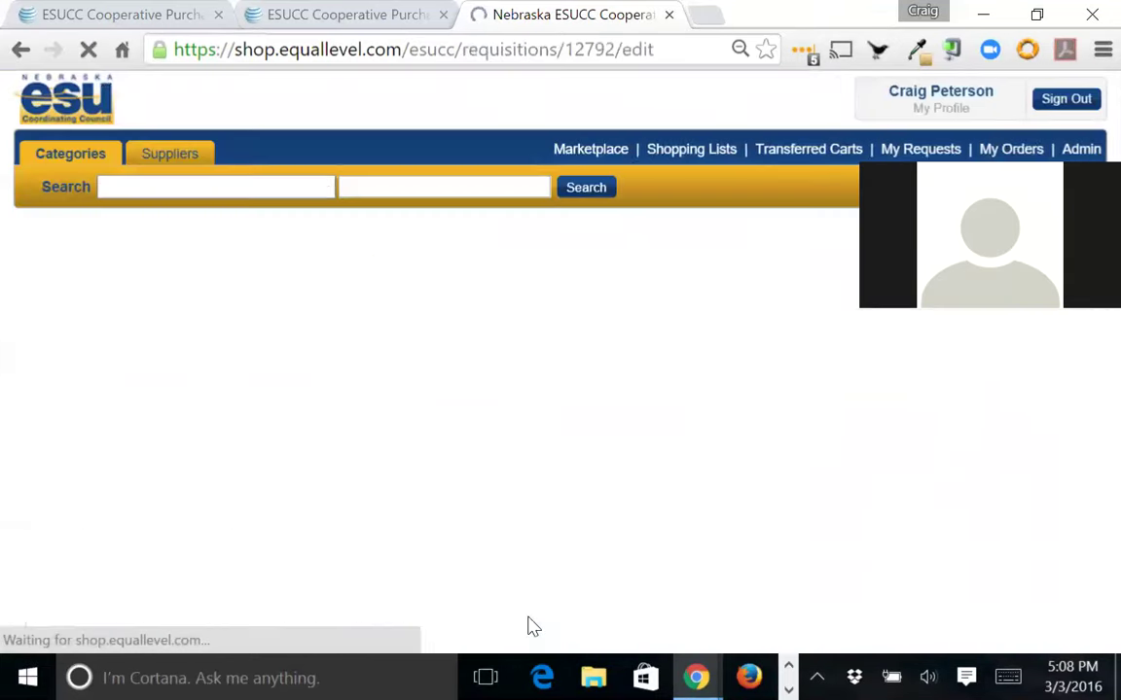
{"action": "scroll", "coordinate": [497, 590], "scroll_direction": "down", "scroll_amount": 1}
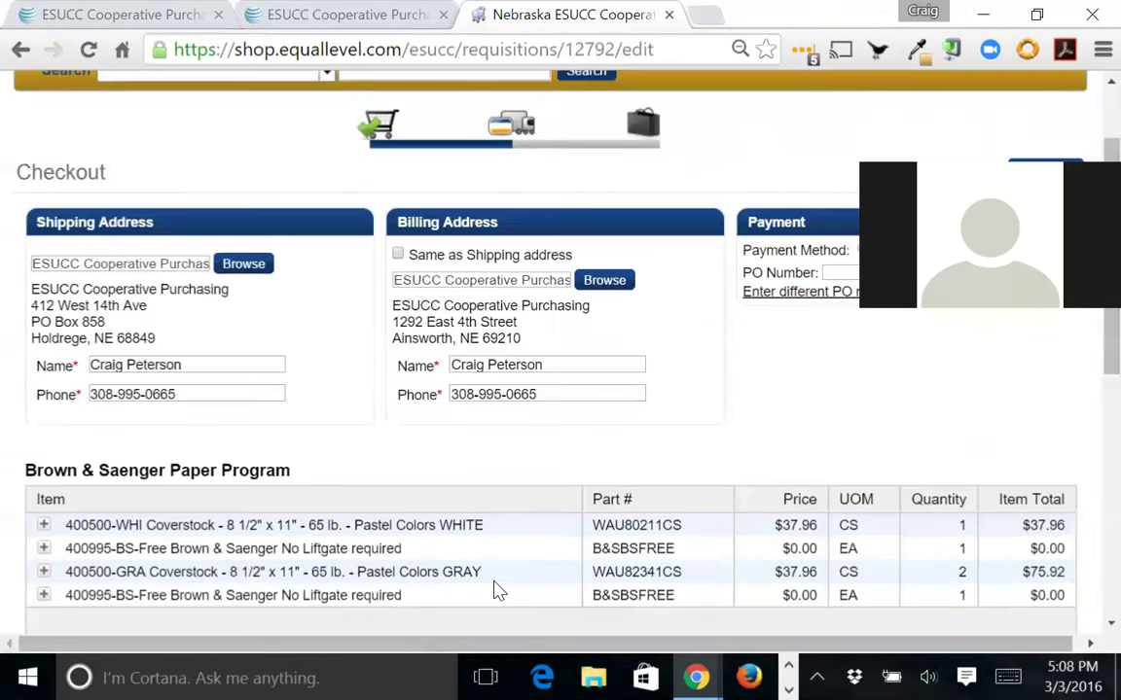
{"action": "scroll", "coordinate": [494, 590], "scroll_direction": "down", "scroll_amount": 2}
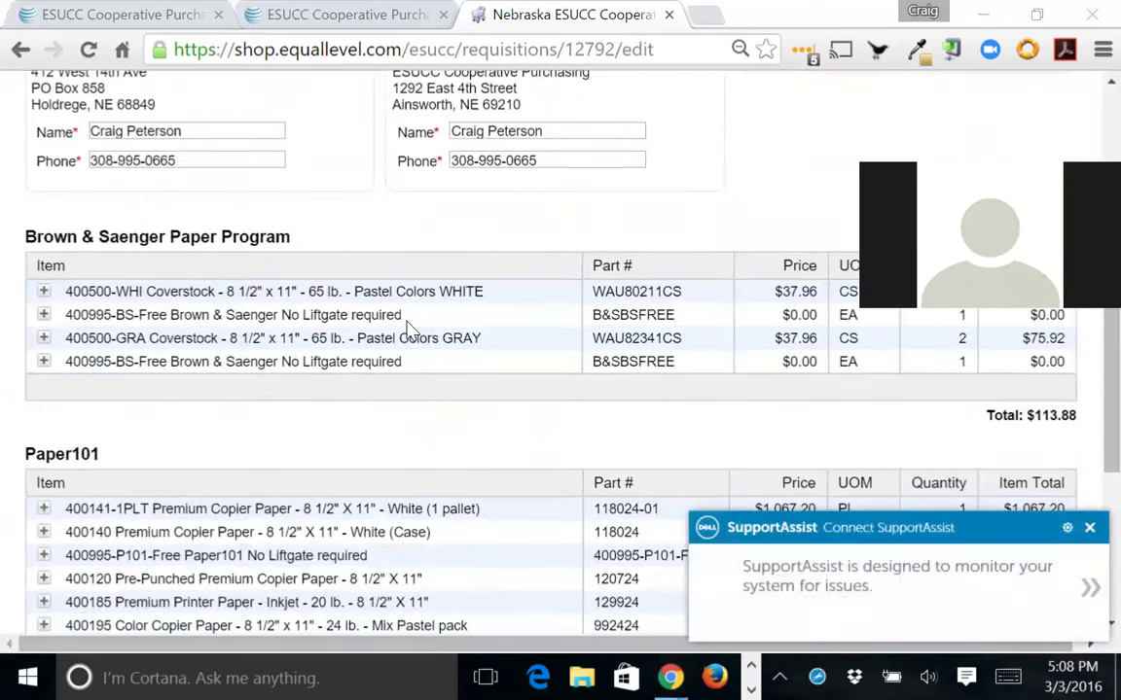
{"action": "left_click", "coordinate": [1088, 528]}
{"action": "scroll", "coordinate": [214, 201], "scroll_direction": "up", "scroll_amount": 1}
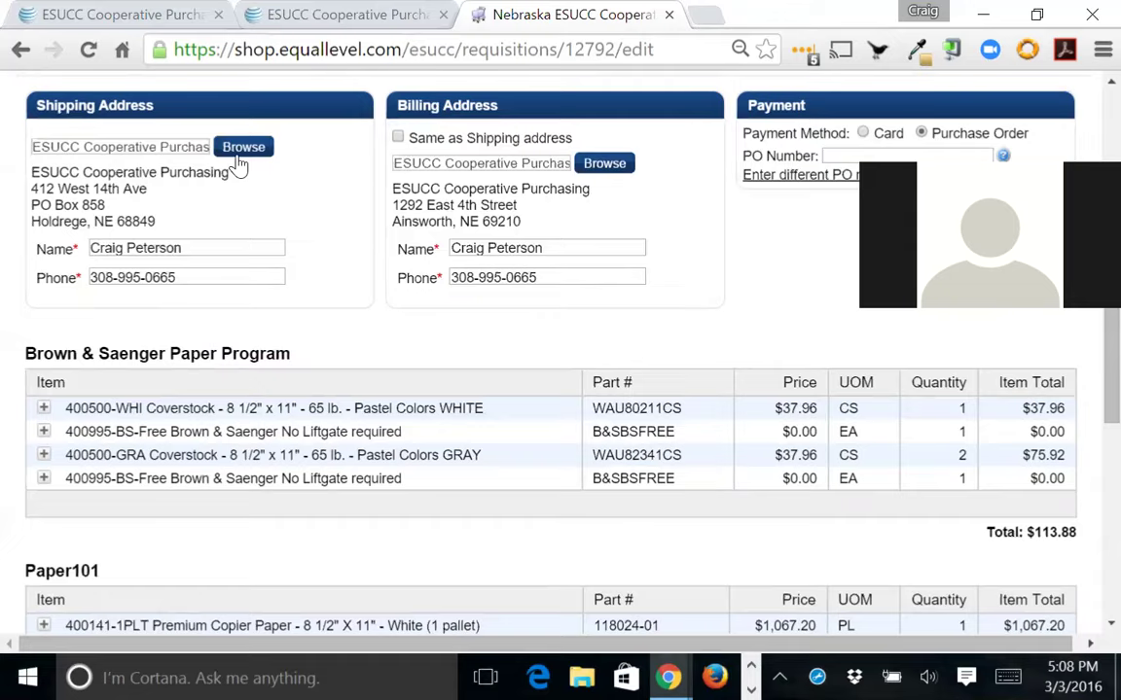
Set the shipping address to ESUCC Cooperative Purchasing (ESU 17 Ainsworth) and enter the purchase order number.
{"action": "left_click", "coordinate": [243, 151]}
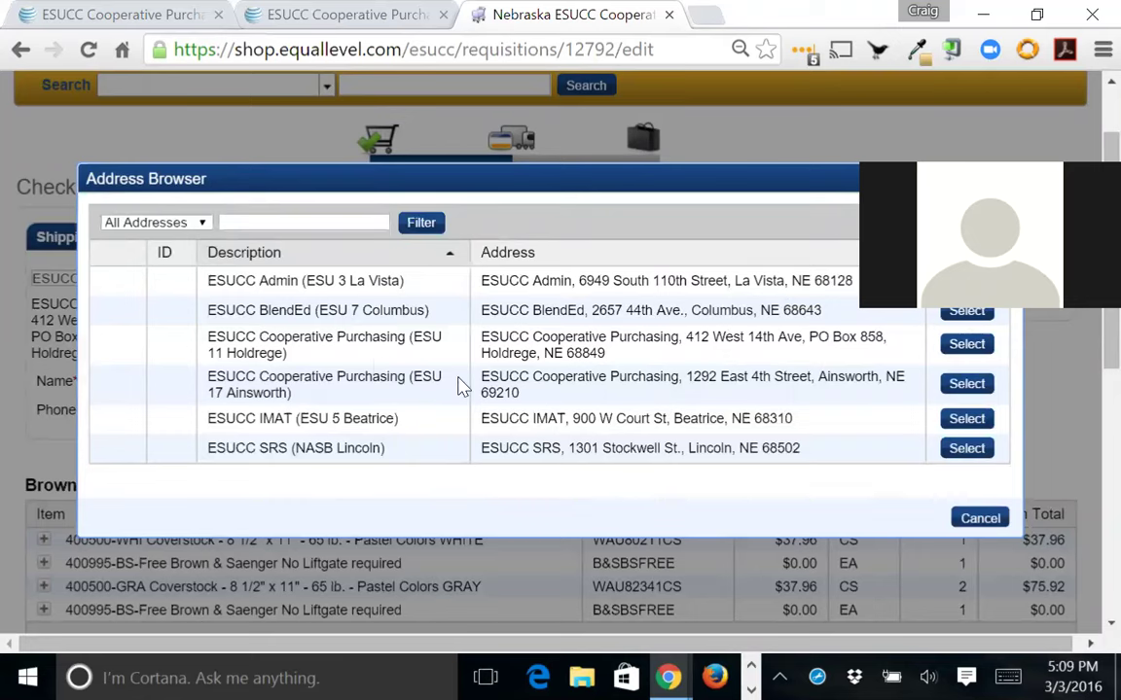
{"action": "left_click", "coordinate": [966, 384]}
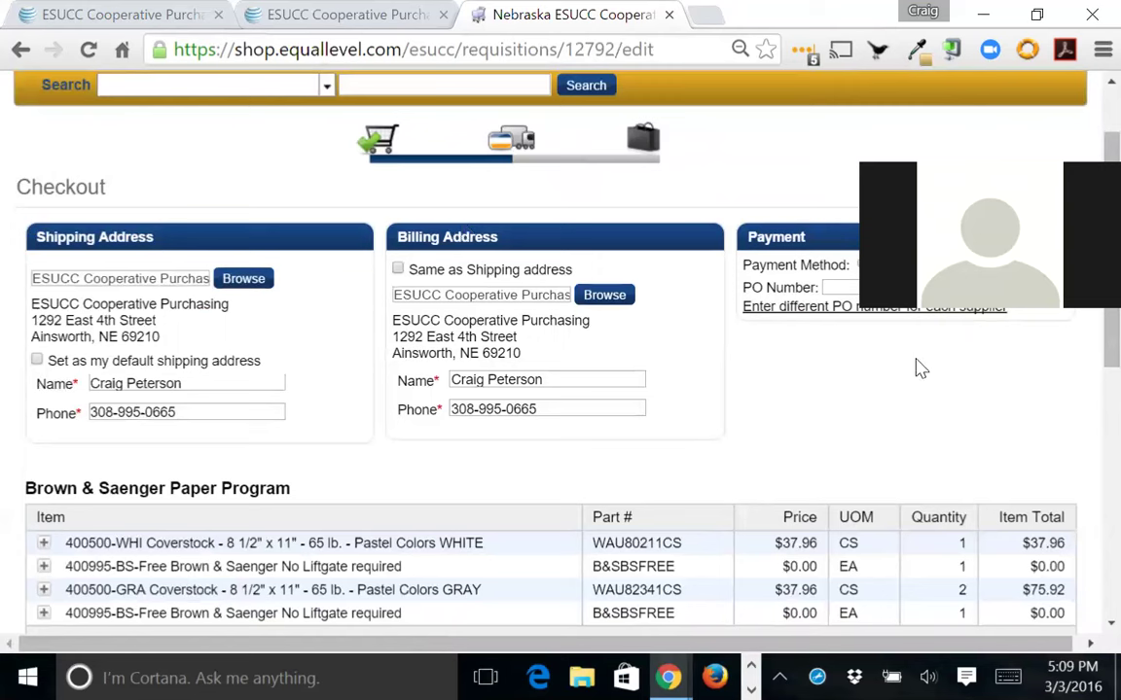
{"action": "left_click", "coordinate": [844, 288]}
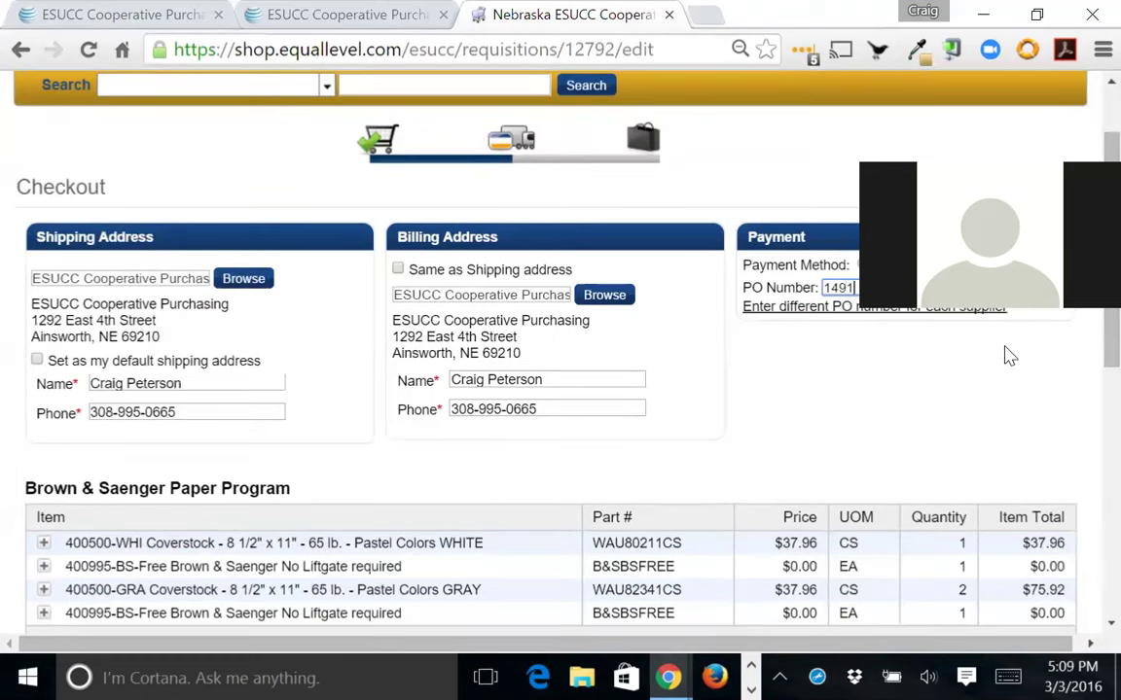
Compare the Brown & Saenger and Paper101 checkout sections and expand the second 400995-BS-Free line's details.
{"action": "scroll", "coordinate": [836, 420], "scroll_direction": "down", "scroll_amount": 6}
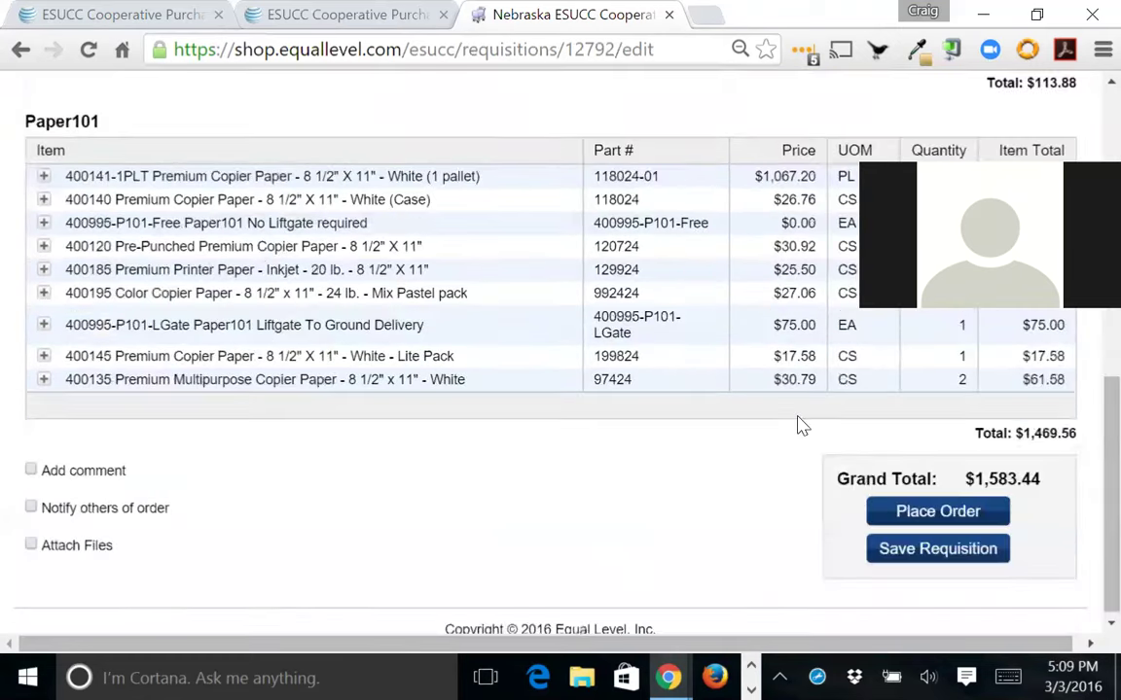
{"action": "scroll", "coordinate": [798, 426], "scroll_direction": "up", "scroll_amount": 4}
{"action": "left_click_drag", "start_coordinate": [25, 254], "coordinate": [35, 406]}
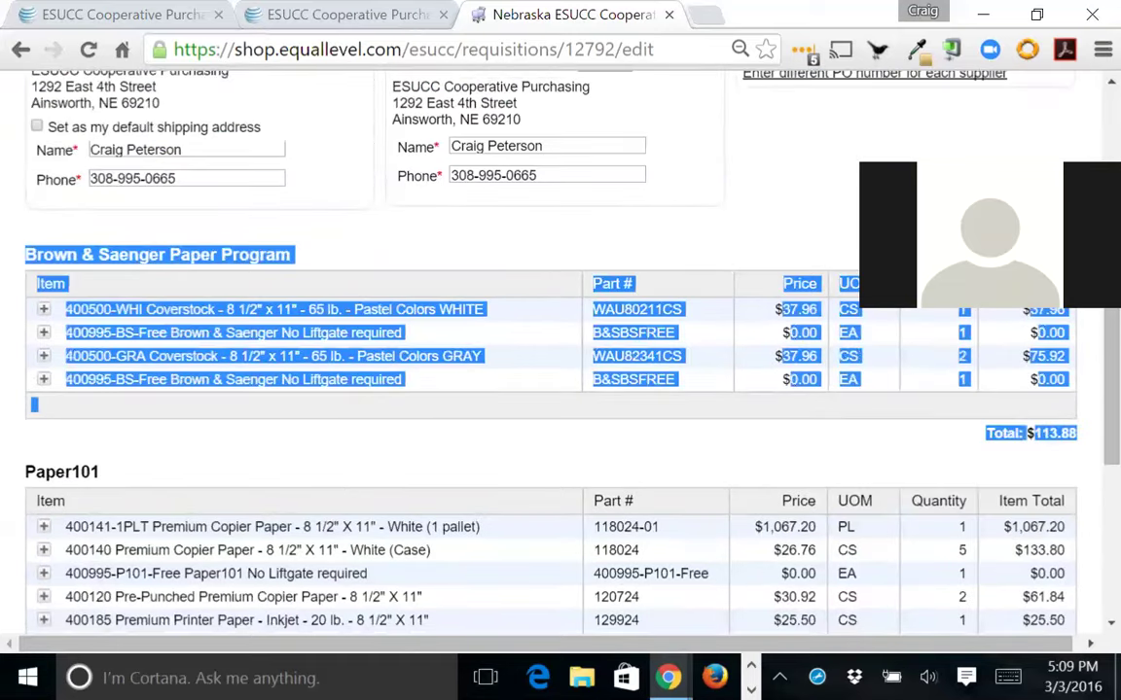
{"action": "left_click", "coordinate": [703, 387]}
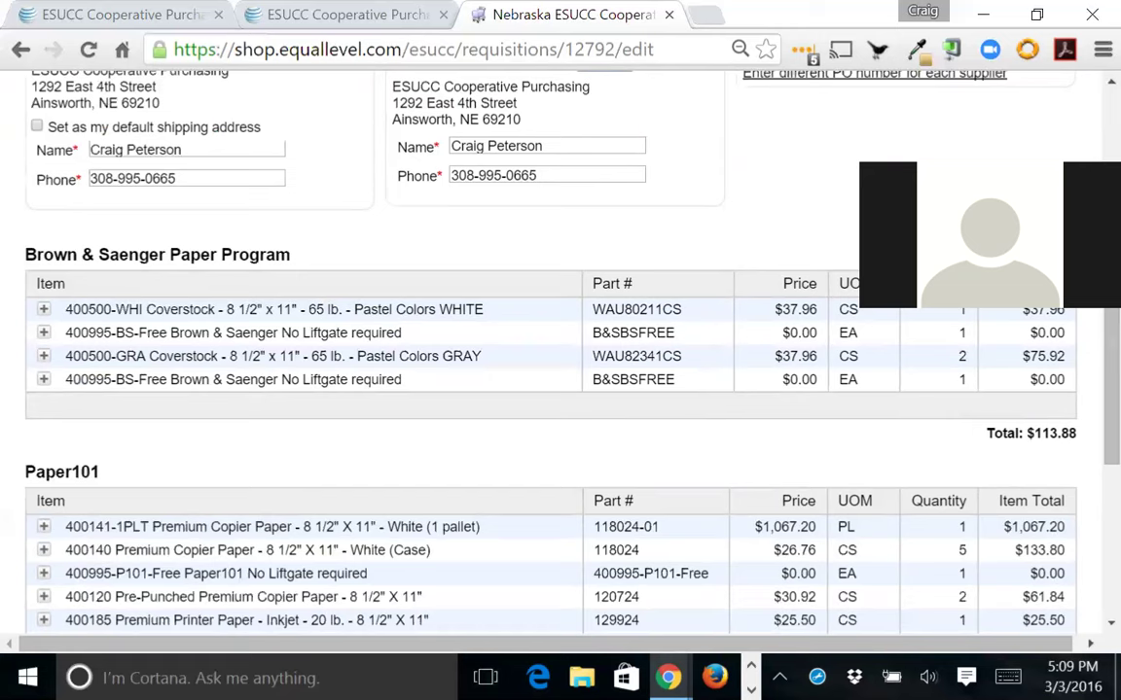
{"action": "scroll", "coordinate": [406, 420], "scroll_direction": "down", "scroll_amount": 1}
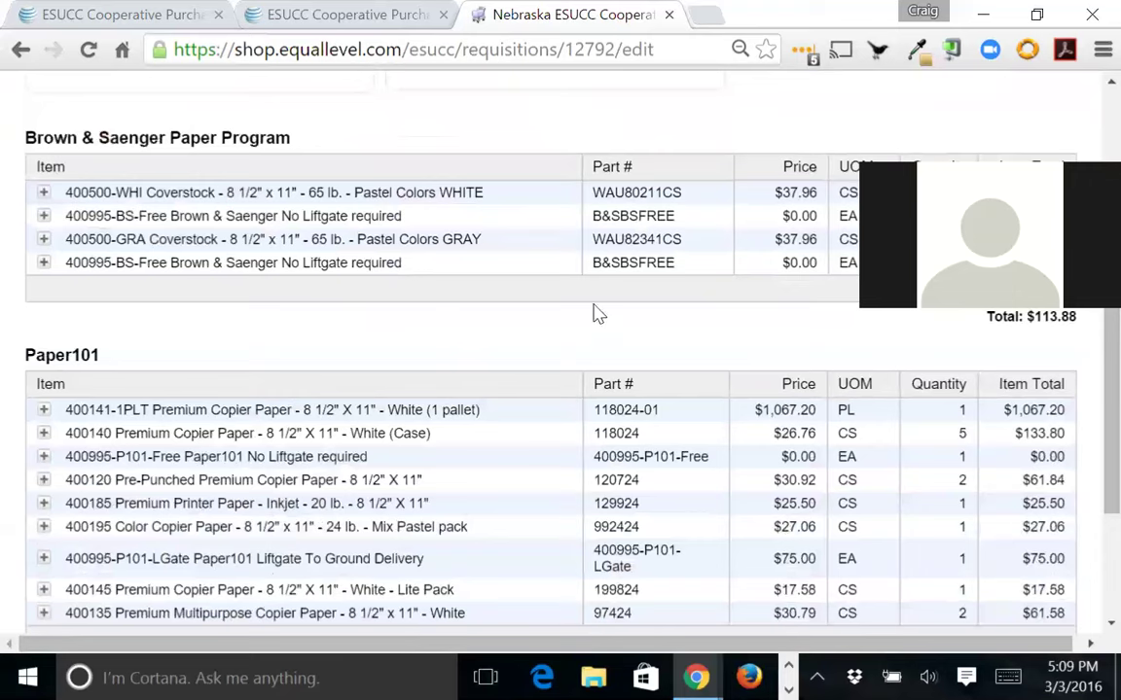
{"action": "scroll", "coordinate": [214, 335], "scroll_direction": "down", "scroll_amount": 1}
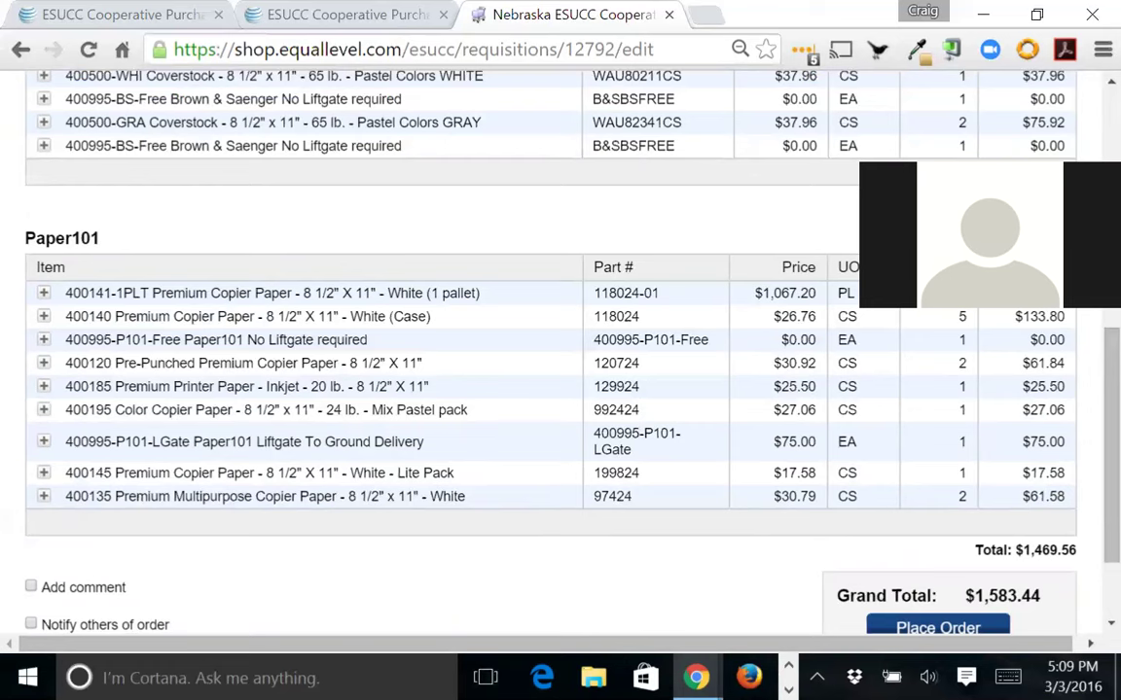
{"action": "scroll", "coordinate": [146, 438], "scroll_direction": "up", "scroll_amount": 2}
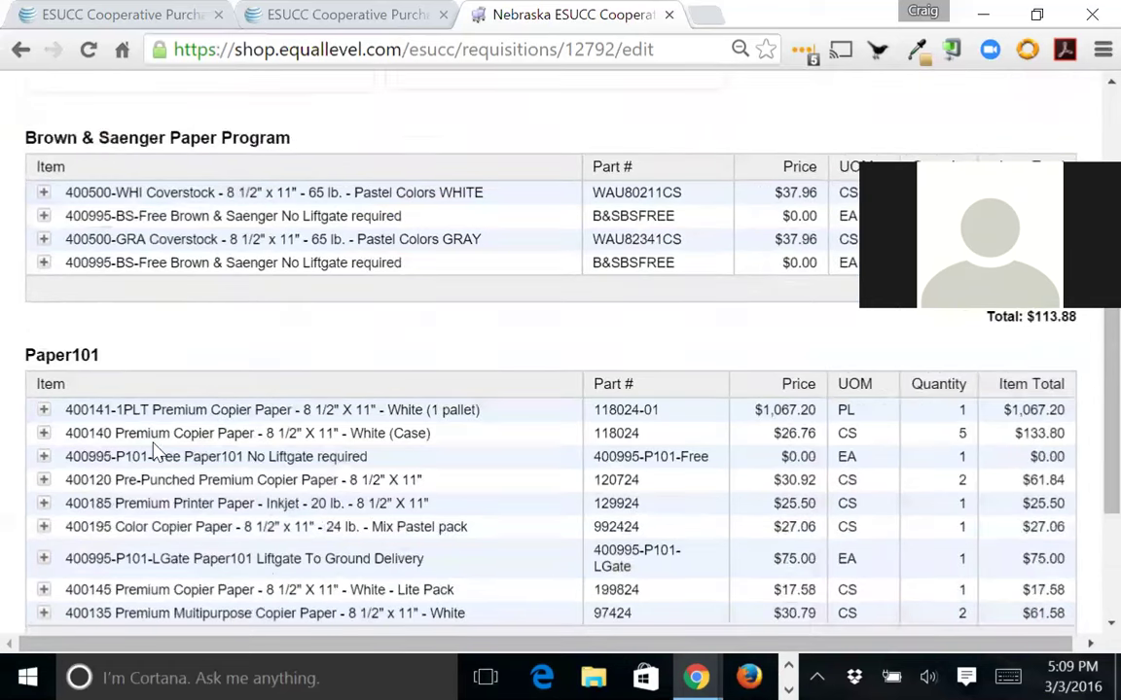
{"action": "left_click", "coordinate": [44, 262]}
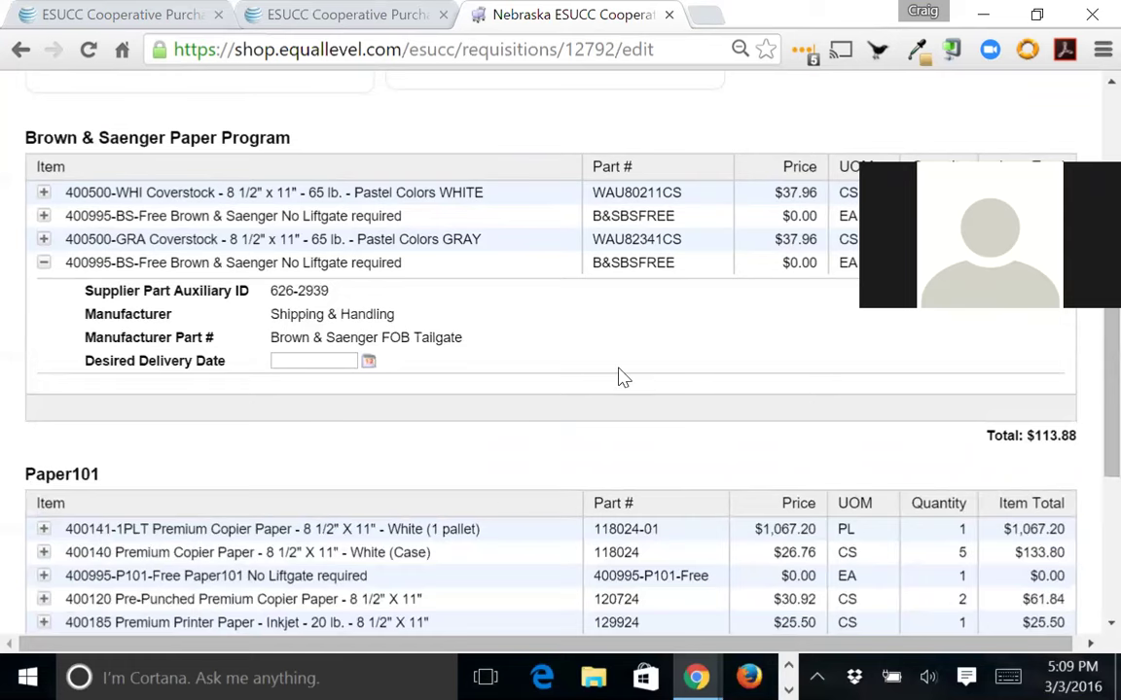
Return to the marketplace cart and remove the second 400995-BS-Free Brown & Saenger No Liftgate required line.
{"action": "scroll", "coordinate": [1090, 397], "scroll_direction": "up", "scroll_amount": 5}
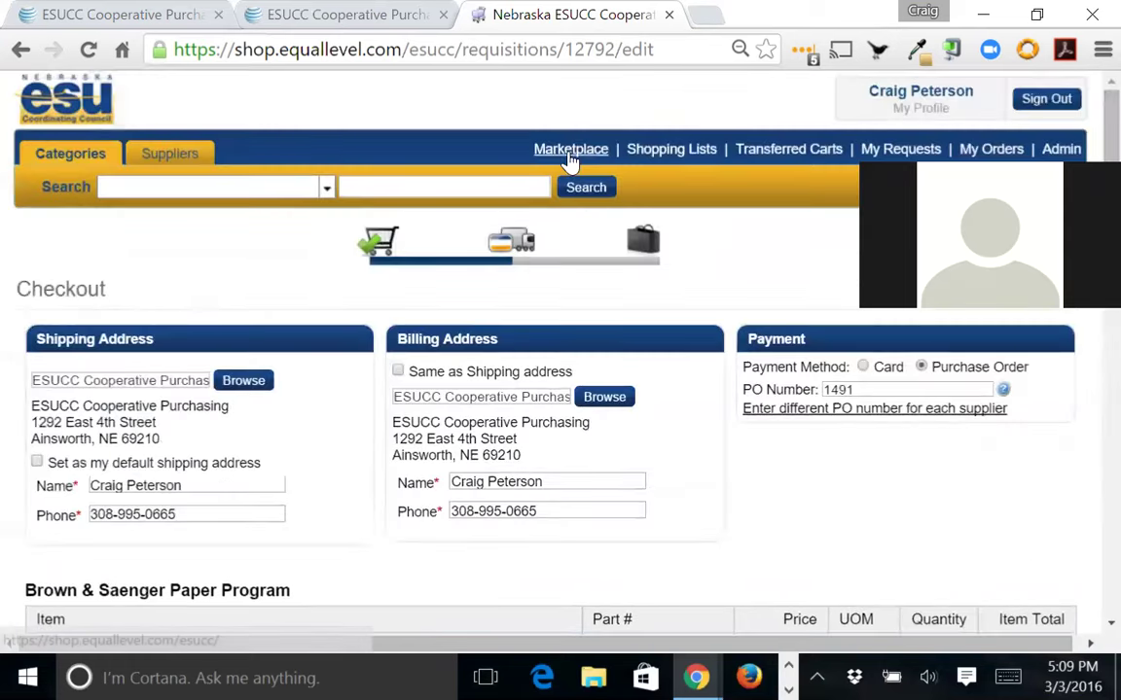
{"action": "left_click", "coordinate": [571, 154]}
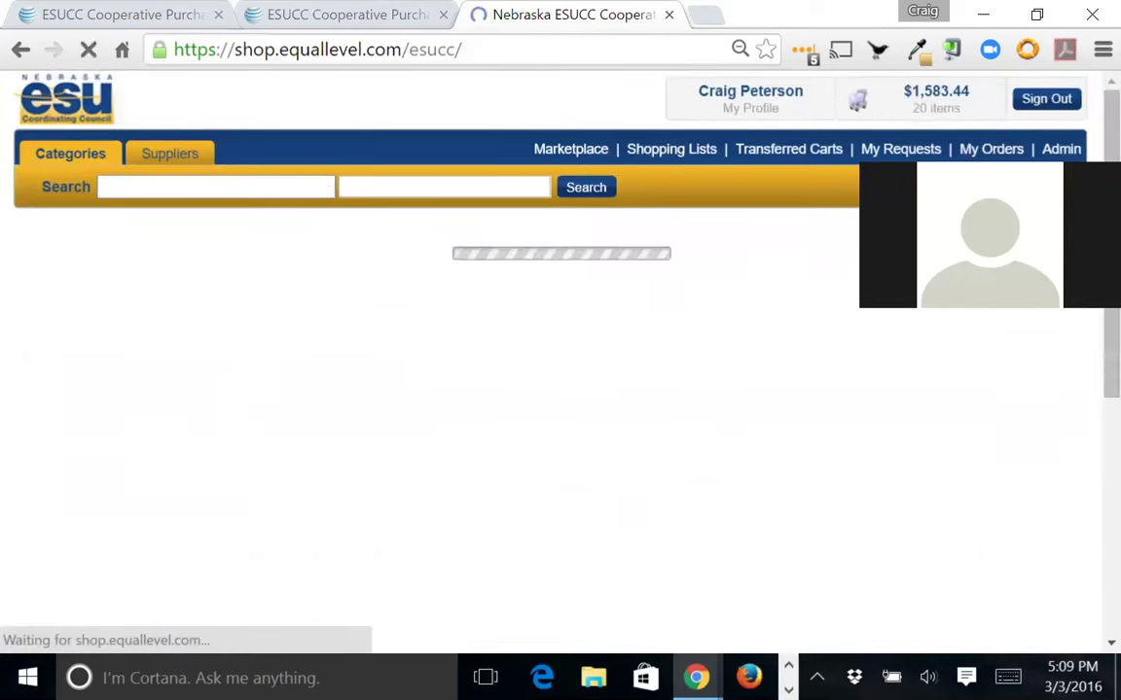
{"action": "left_click", "coordinate": [941, 109]}
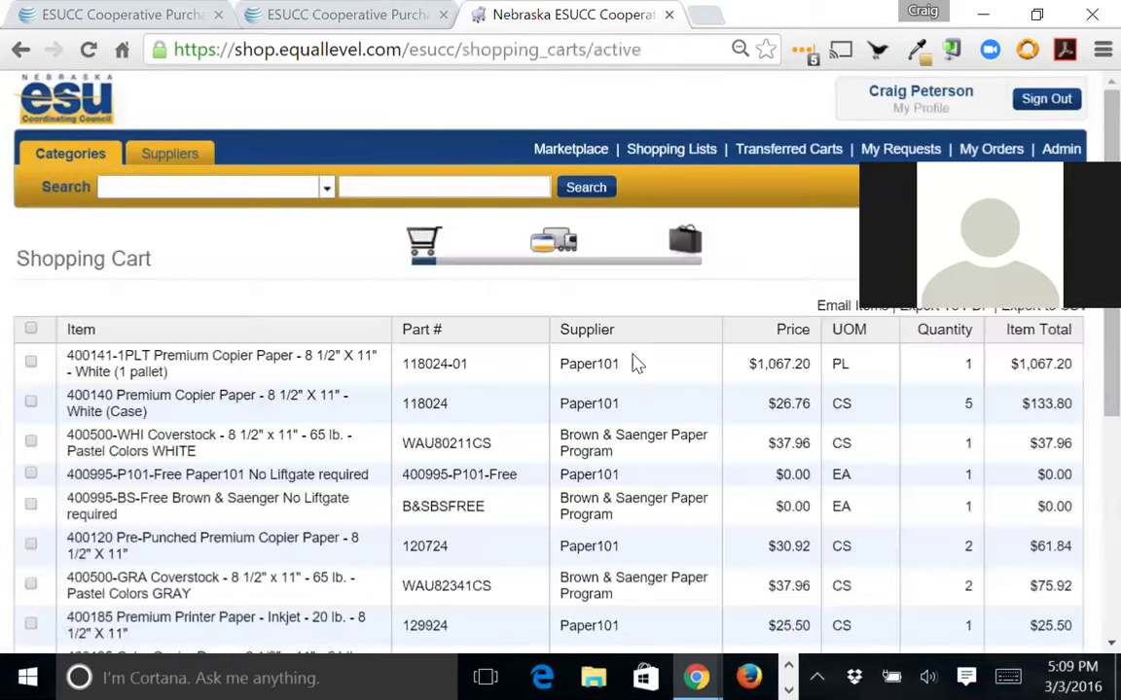
{"action": "scroll", "coordinate": [633, 363], "scroll_direction": "down", "scroll_amount": 4}
{"action": "scroll", "coordinate": [485, 413], "scroll_direction": "down", "scroll_amount": 2}
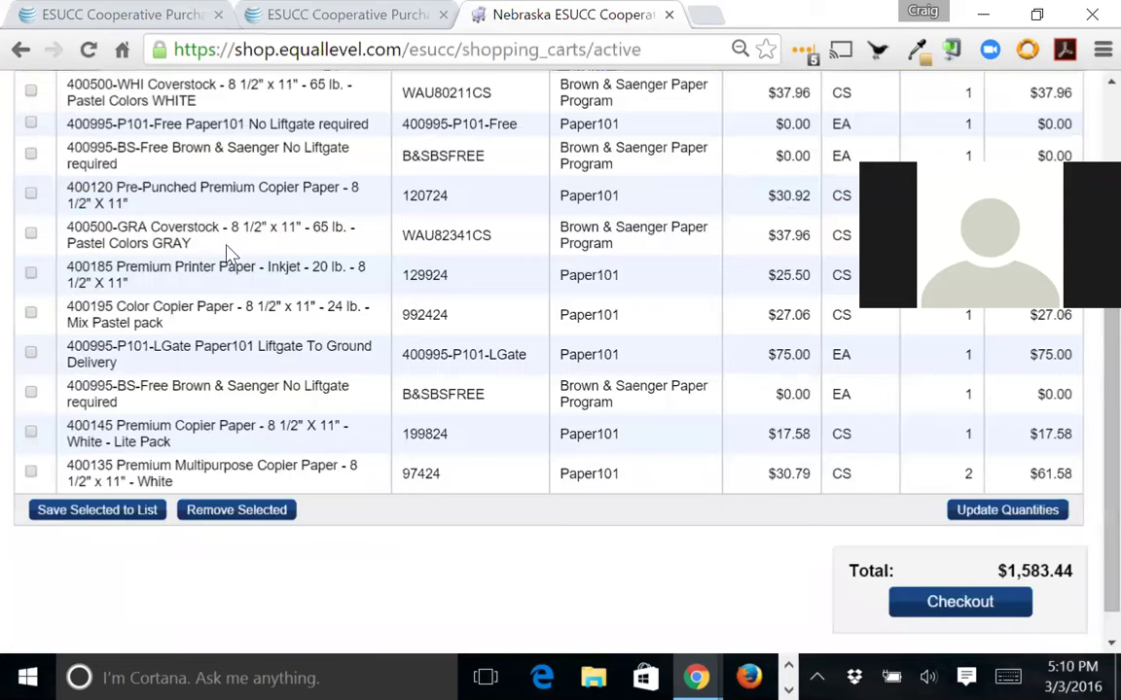
{"action": "left_click", "coordinate": [31, 392]}
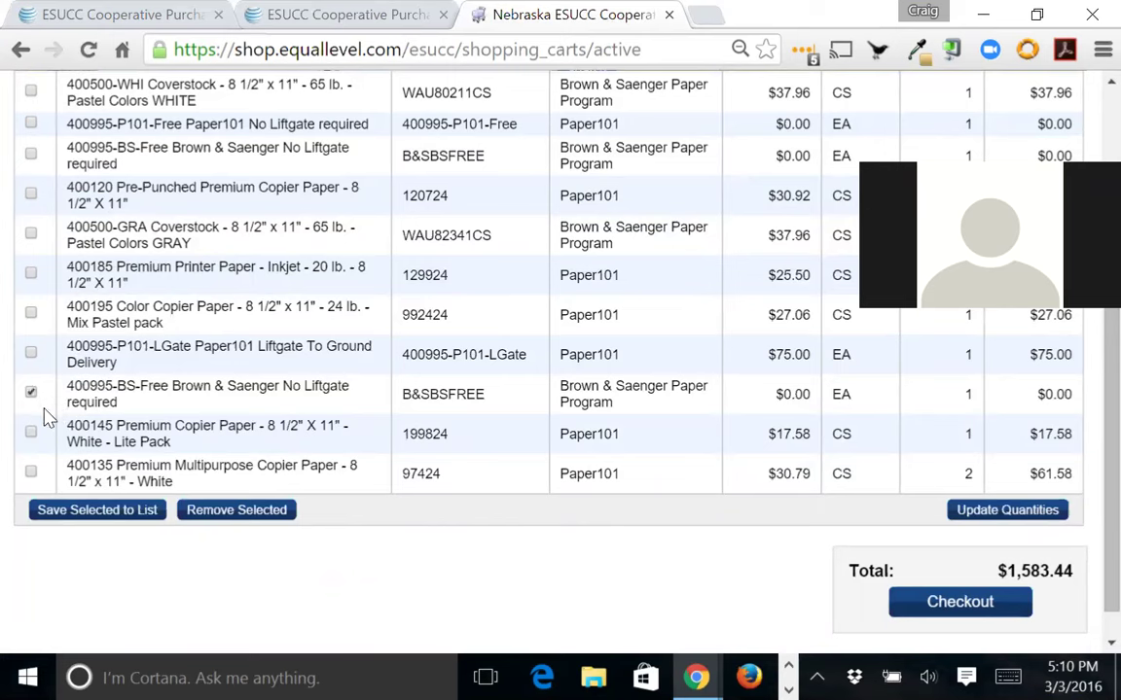
{"action": "left_click", "coordinate": [255, 515]}
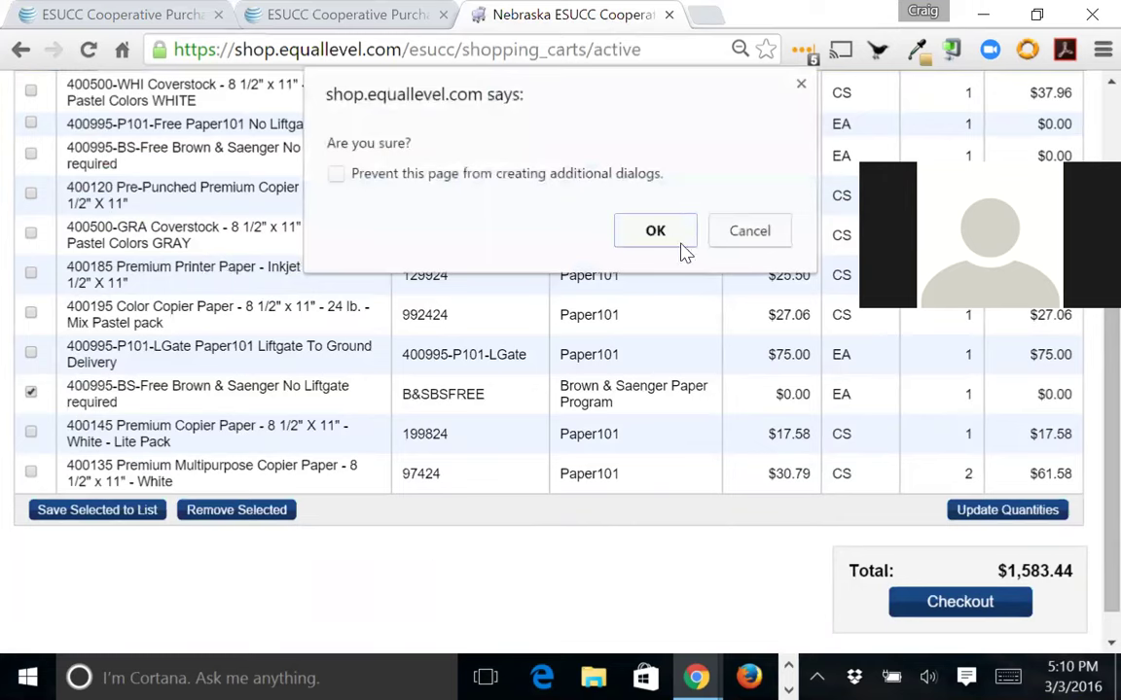
{"action": "left_click", "coordinate": [676, 238]}
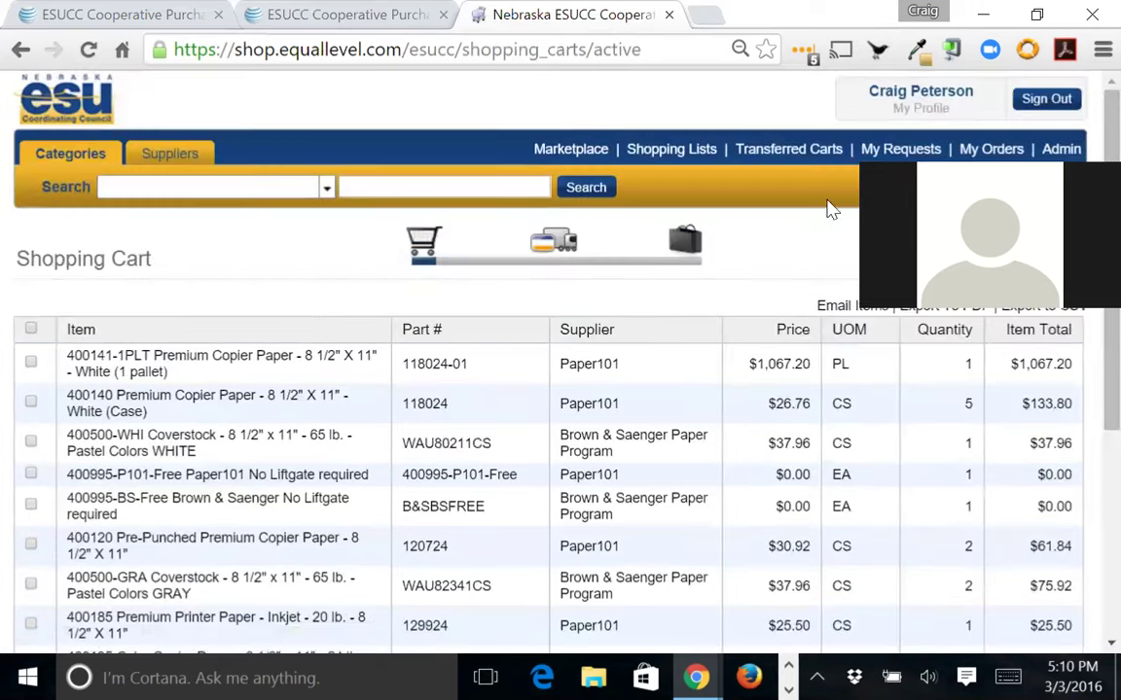
Check out the corrected cart again and review the Brown & Saenger Paper Program items.
{"action": "scroll", "coordinate": [848, 237], "scroll_direction": "down", "scroll_amount": 4}
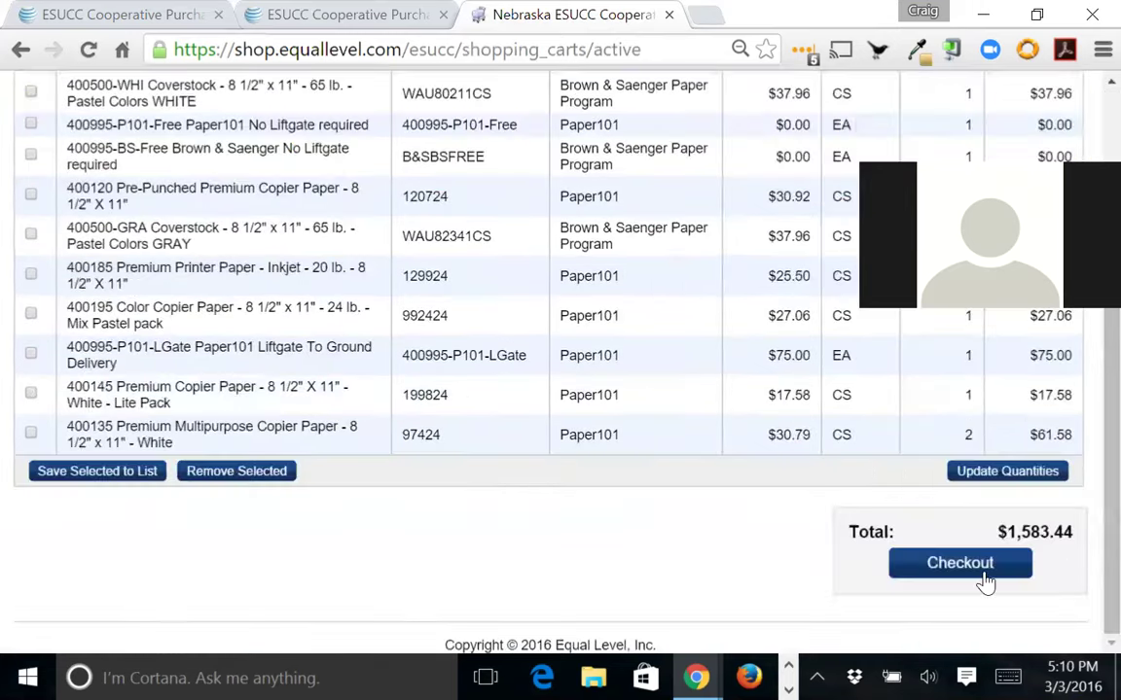
{"action": "left_click", "coordinate": [948, 569]}
{"action": "scroll", "coordinate": [518, 608], "scroll_direction": "down", "scroll_amount": 4}
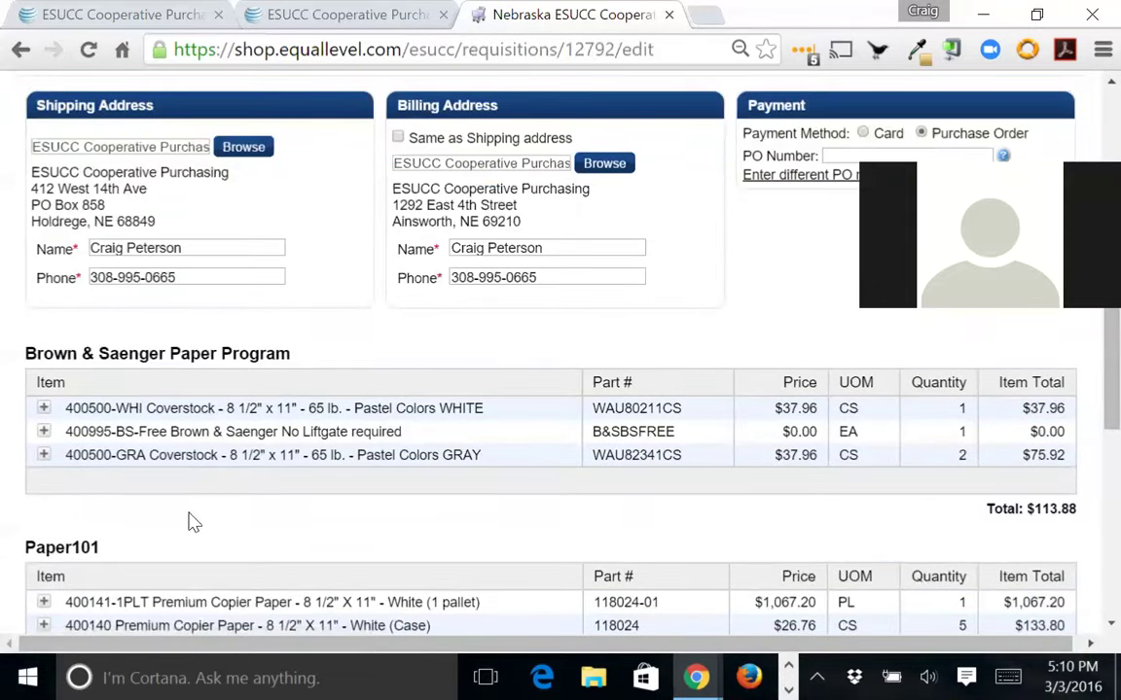
Check the no-liftgate delivery lines in the Brown & Saenger Paper Program and Paper101 checkout sections.
{"action": "double_click", "coordinate": [800, 431]}
{"action": "scroll", "coordinate": [360, 483], "scroll_direction": "down", "scroll_amount": 5}
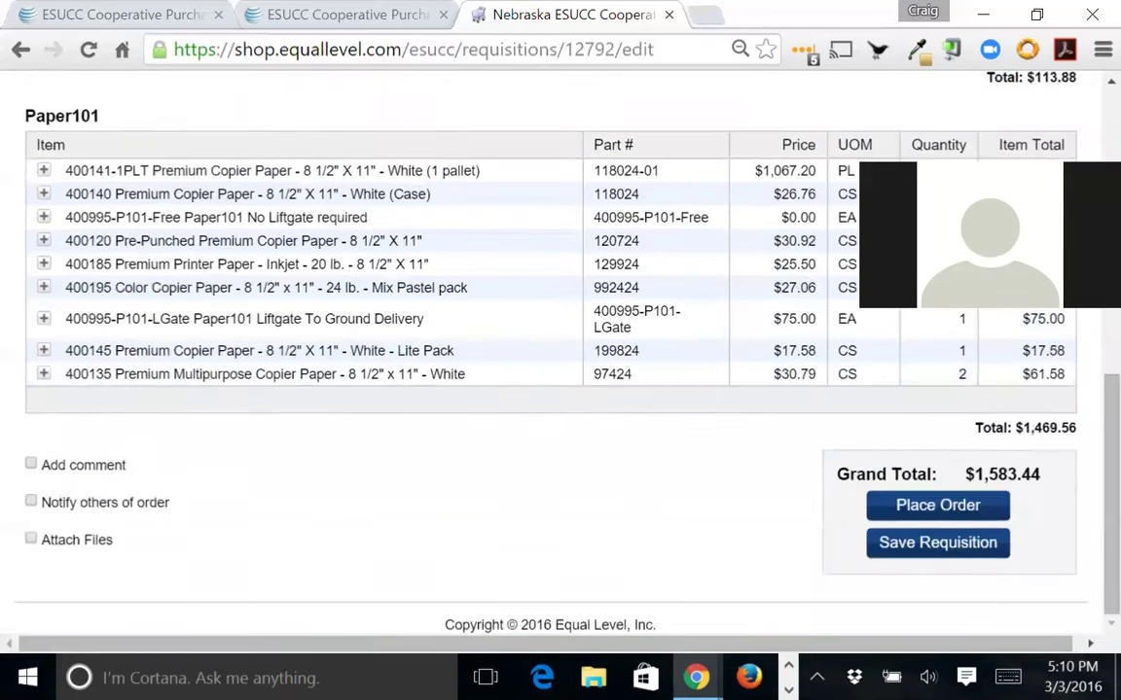
{"action": "left_click_drag", "start_coordinate": [688, 217], "coordinate": [594, 216]}
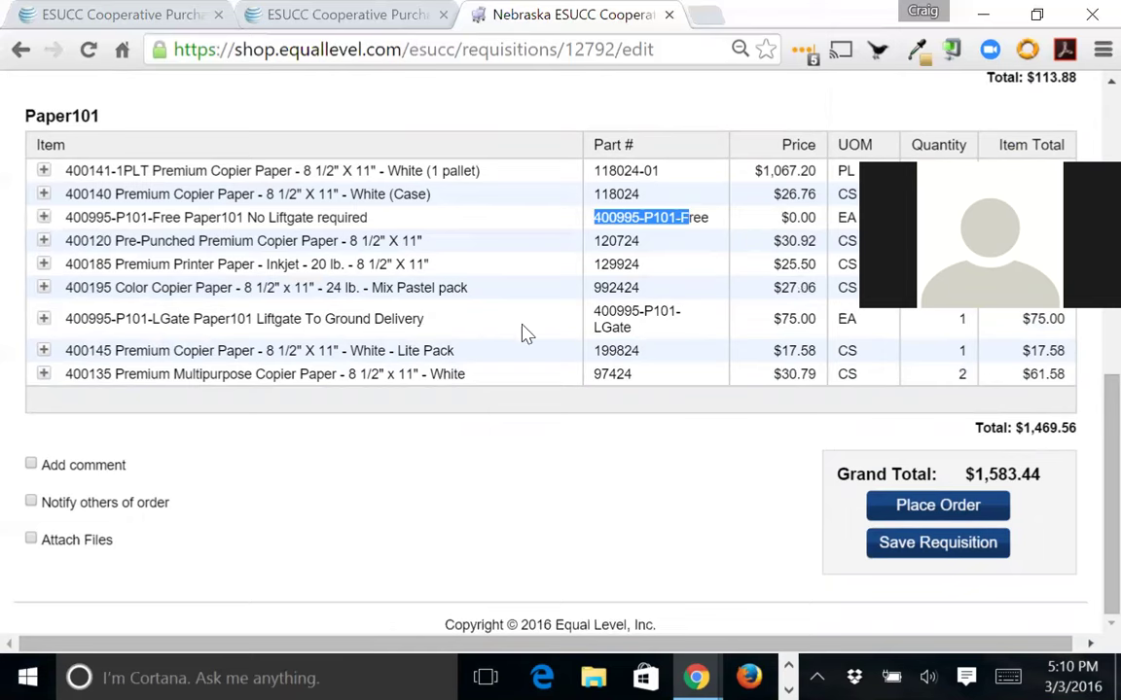
Enter the purchase order number for the payment and review the checkout page from the Paper101 items back to the addresses.
{"action": "scroll", "coordinate": [489, 454], "scroll_direction": "up", "scroll_amount": 5}
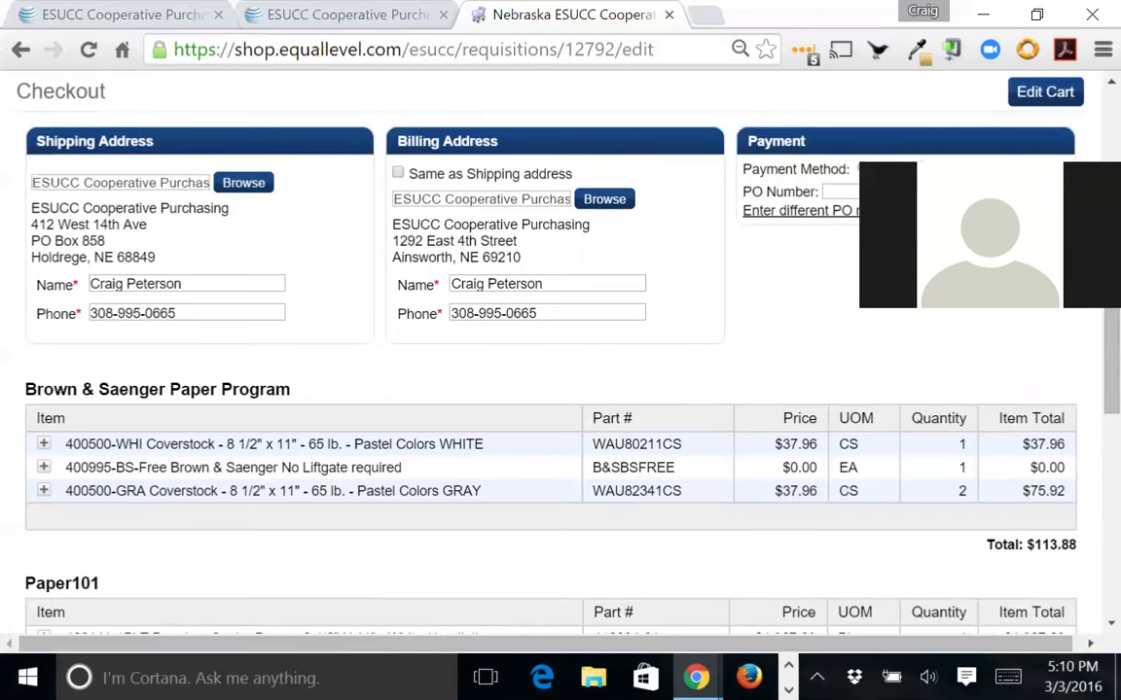
{"action": "left_click", "coordinate": [843, 192]}
{"action": "type", "text": "1491"}
{"action": "scroll", "coordinate": [521, 442], "scroll_direction": "down", "scroll_amount": 5}
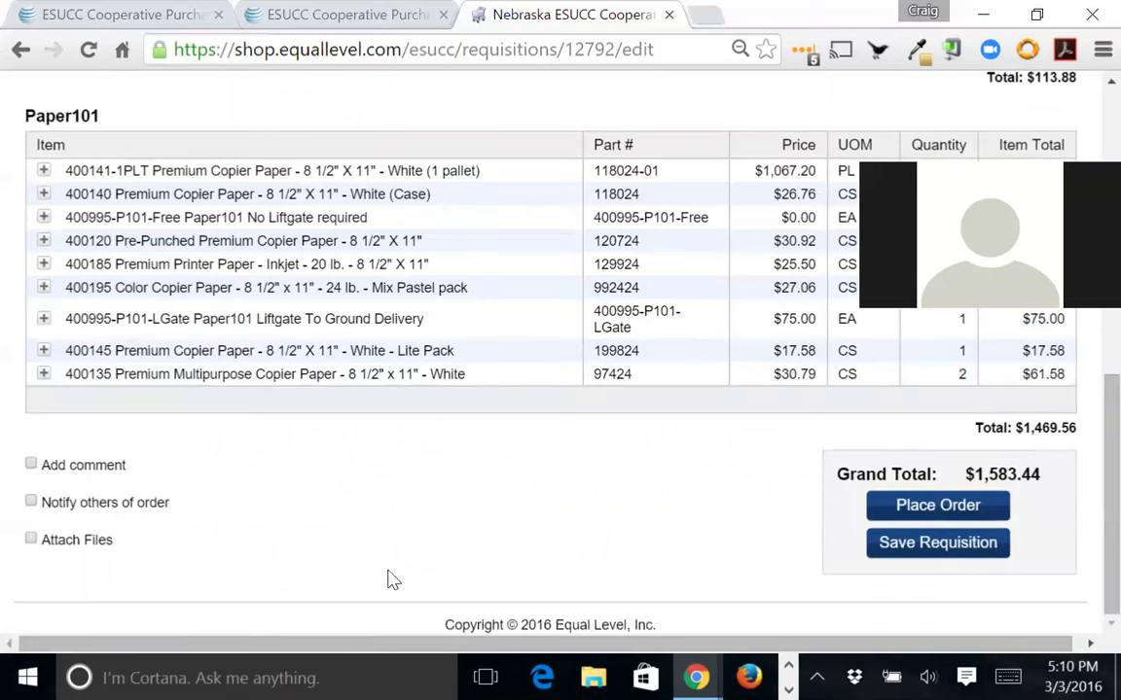
{"action": "scroll", "coordinate": [321, 597], "scroll_direction": "up", "scroll_amount": 4}
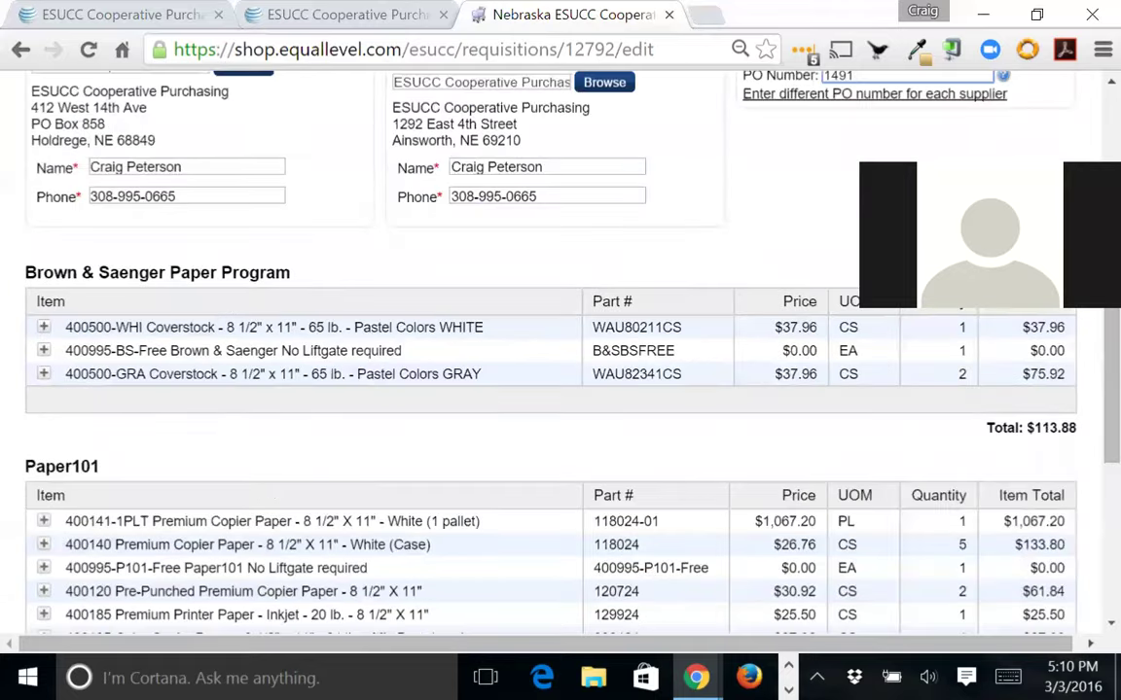
{"action": "scroll", "coordinate": [321, 596], "scroll_direction": "up", "scroll_amount": 4}
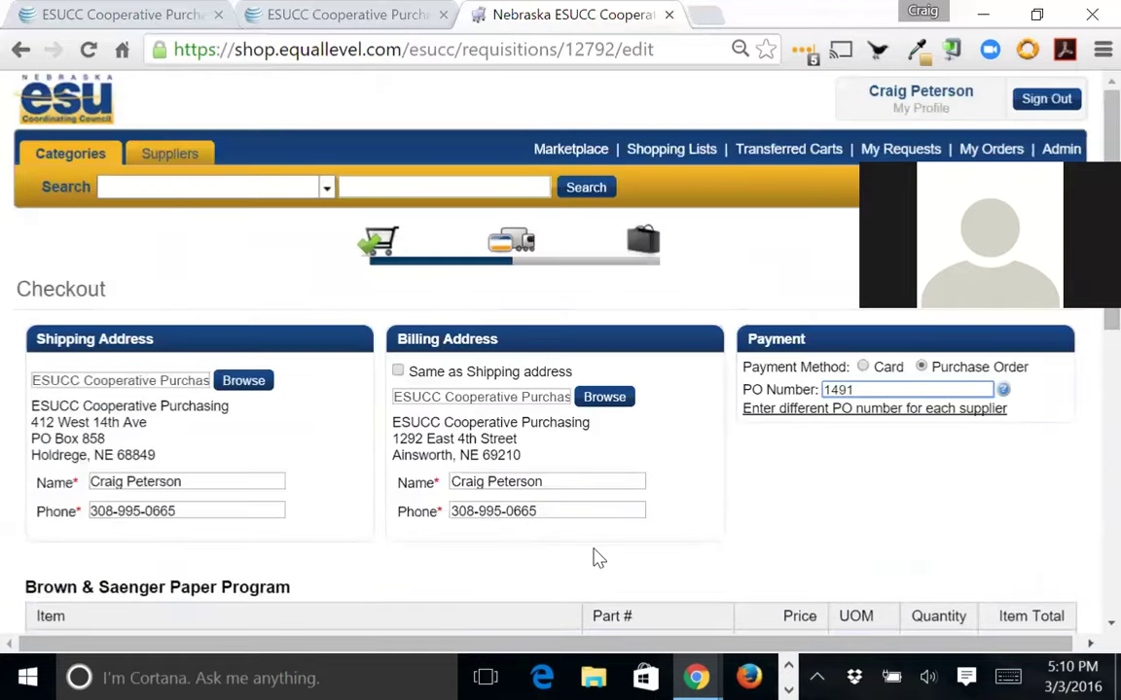